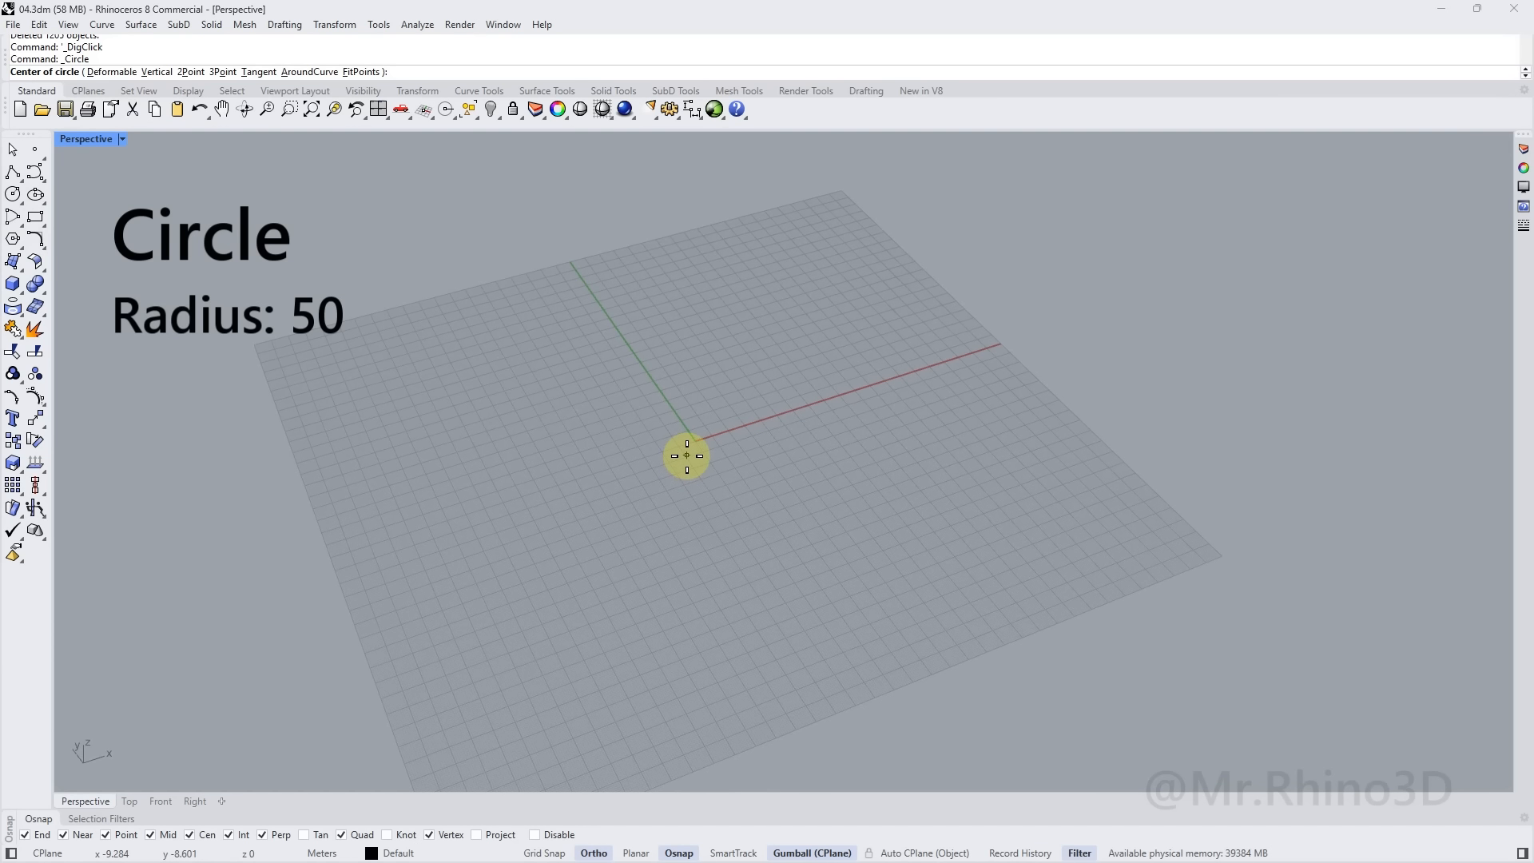
Place a circle with its centre at the origin and a radius of 50
key(Return)
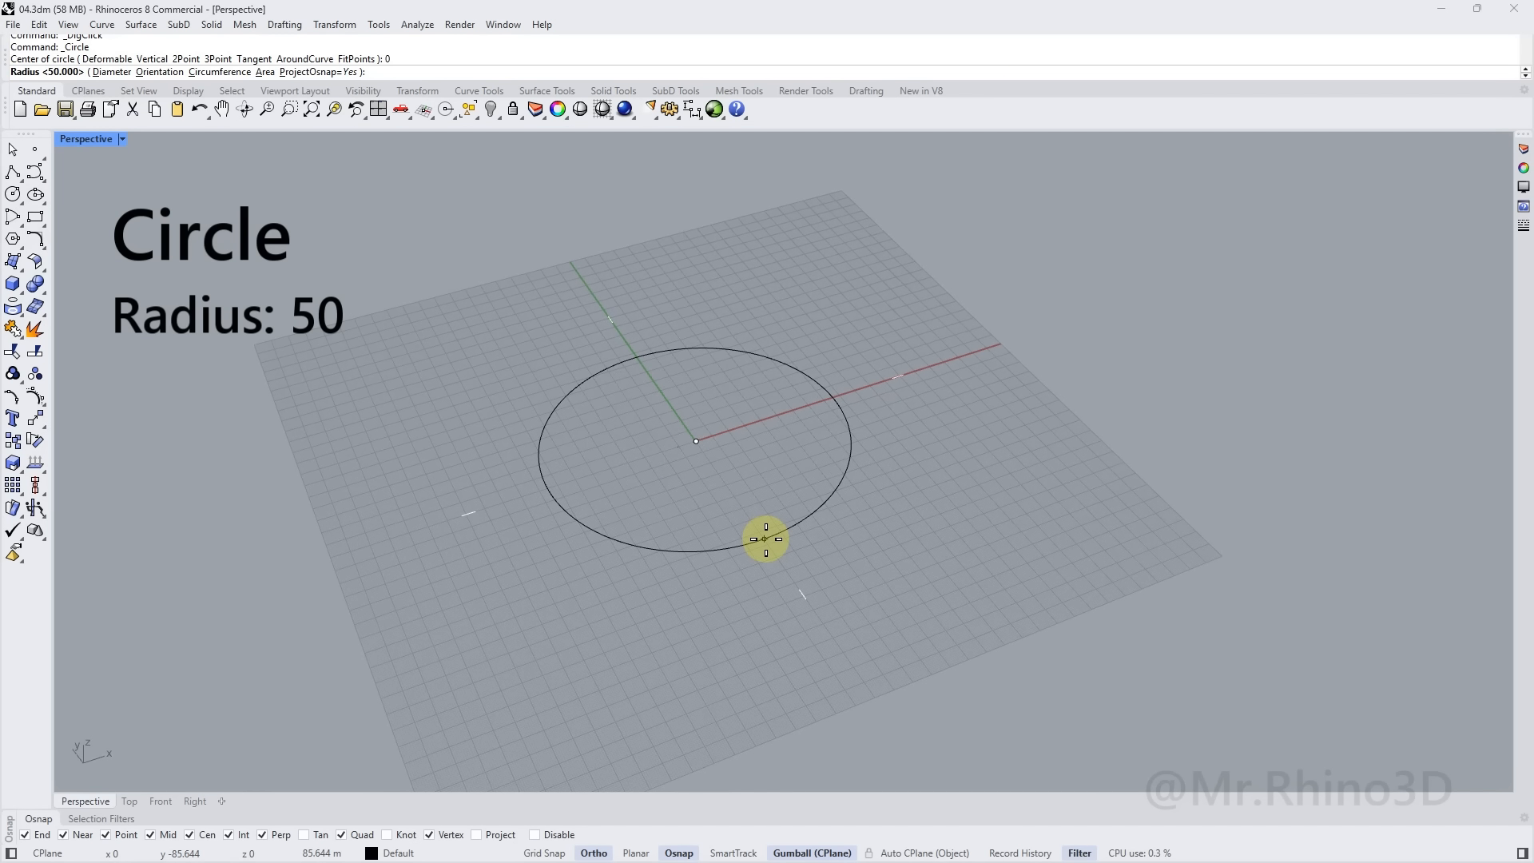
text(50)
key(Return)
scroll(773, 551, up, 2)
shift+right_drag(760, 522, 726, 493)
click(47, 219)
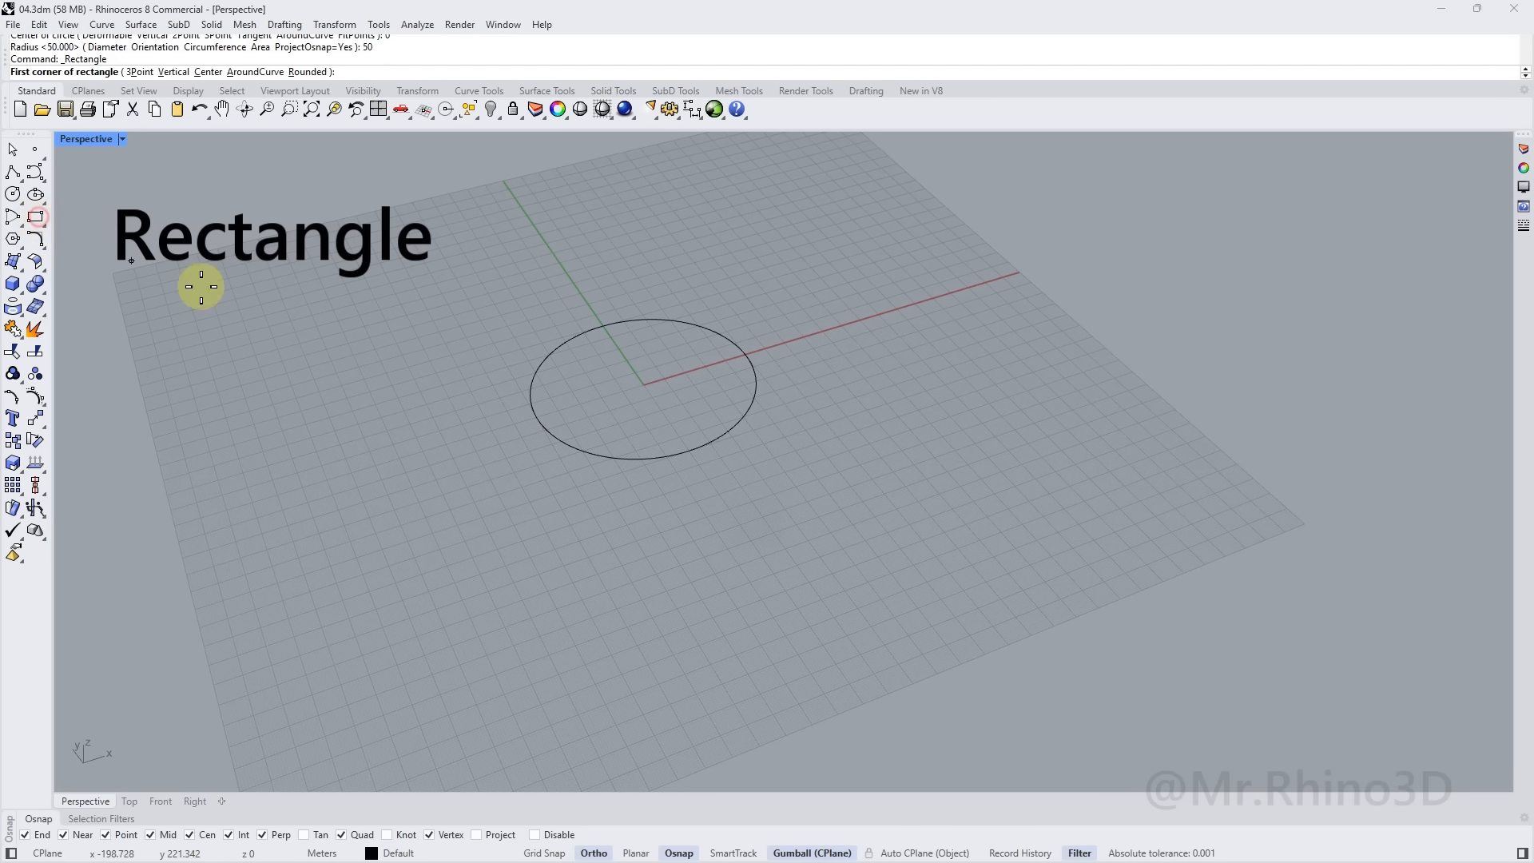
Draw a 9 by 10 rectangle outside the circle
click(711, 544)
text(9)
key(Return)
text(10)
key(Return)
scroll(745, 558, up, 4)
scroll(727, 539, up, 2)
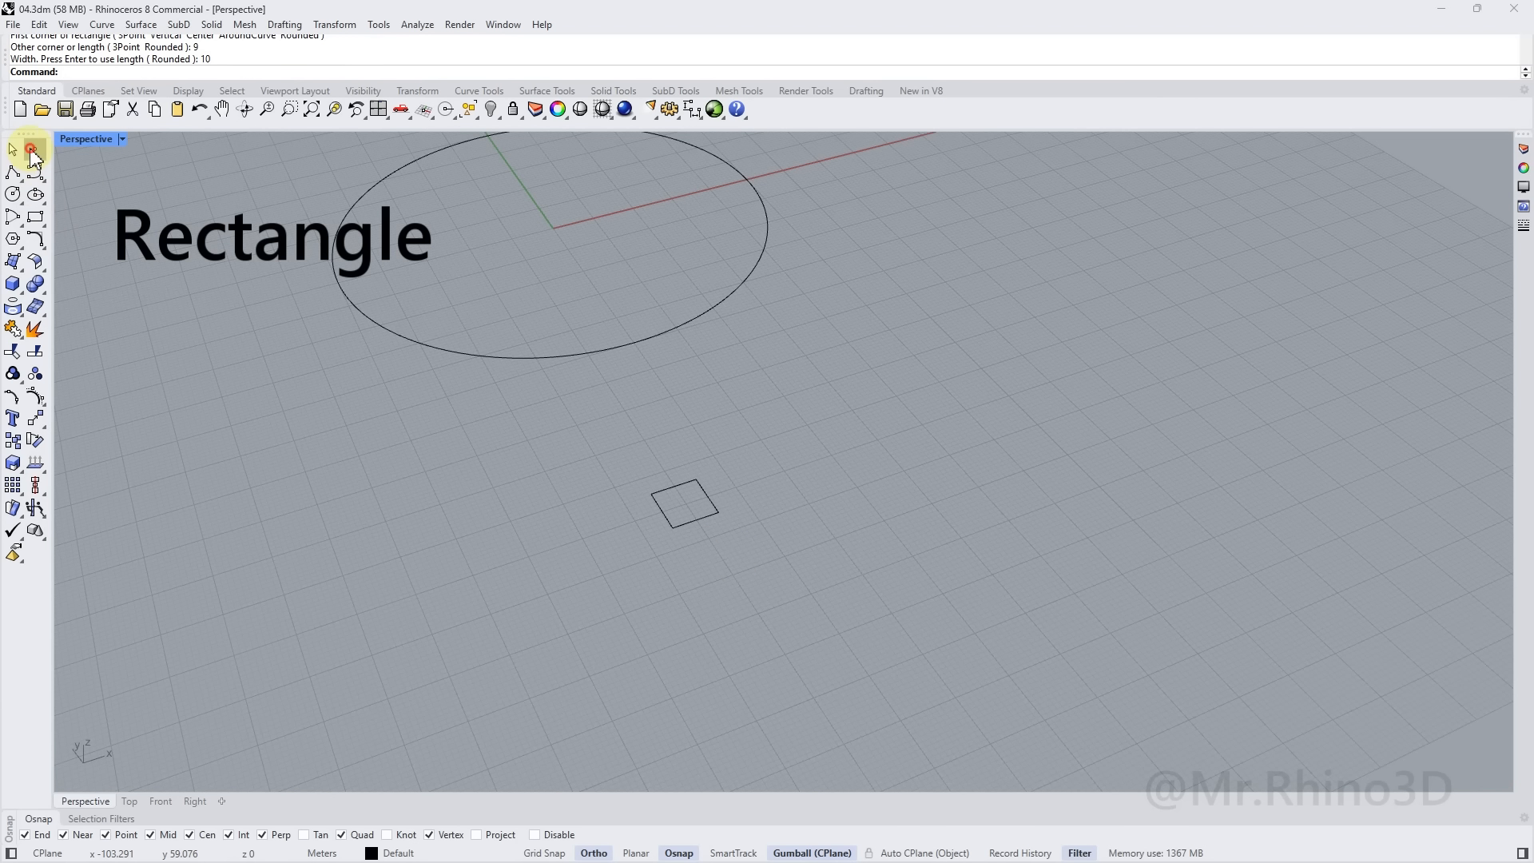
Snap a point to the rectangle's corner and move it 5 units along -Y
click(32, 150)
click(694, 518)
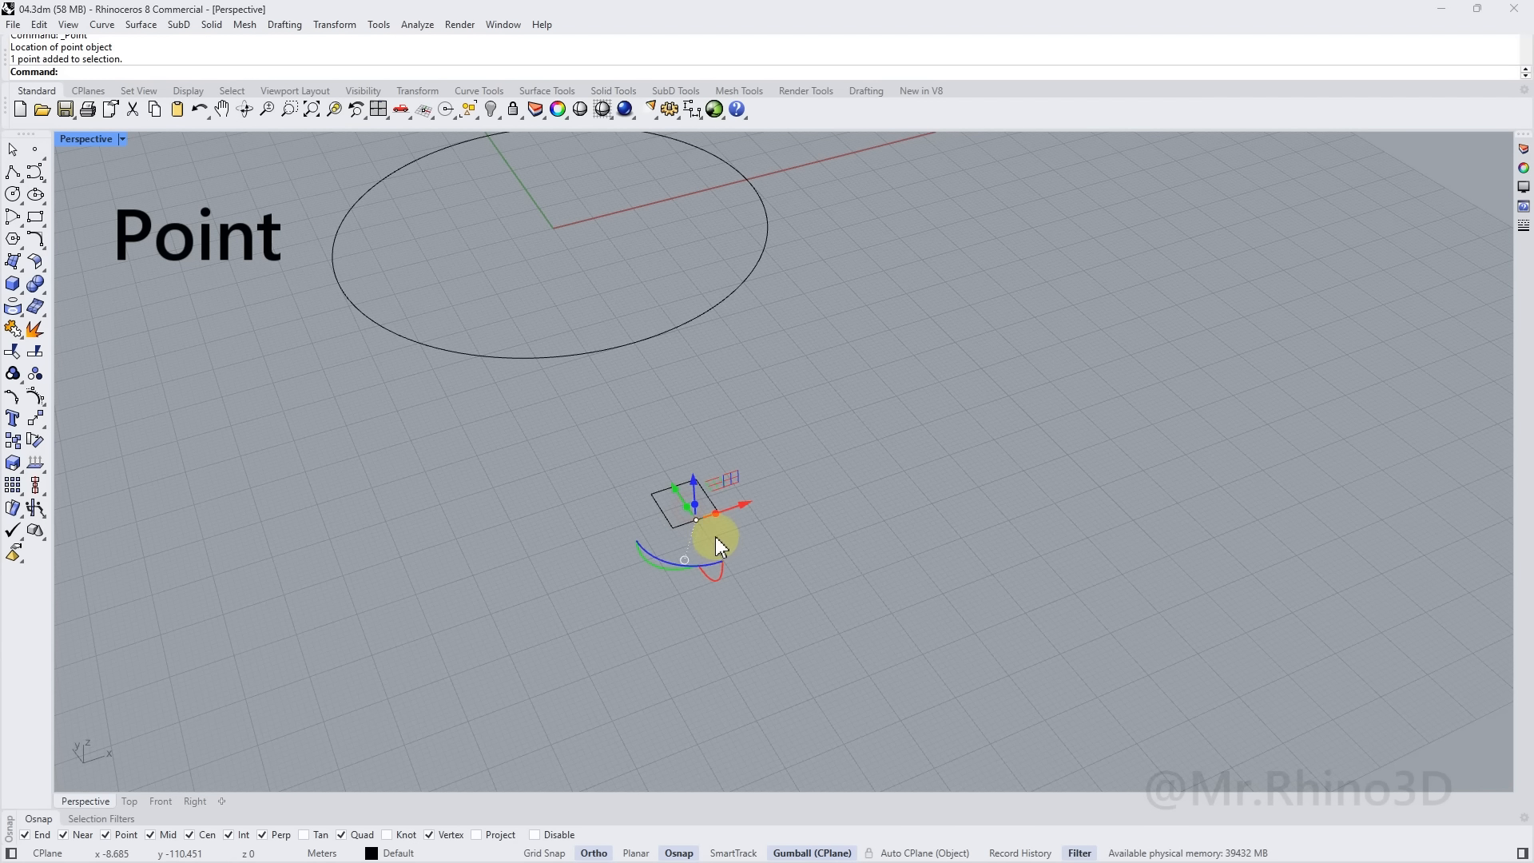
click(678, 488)
key(Return)
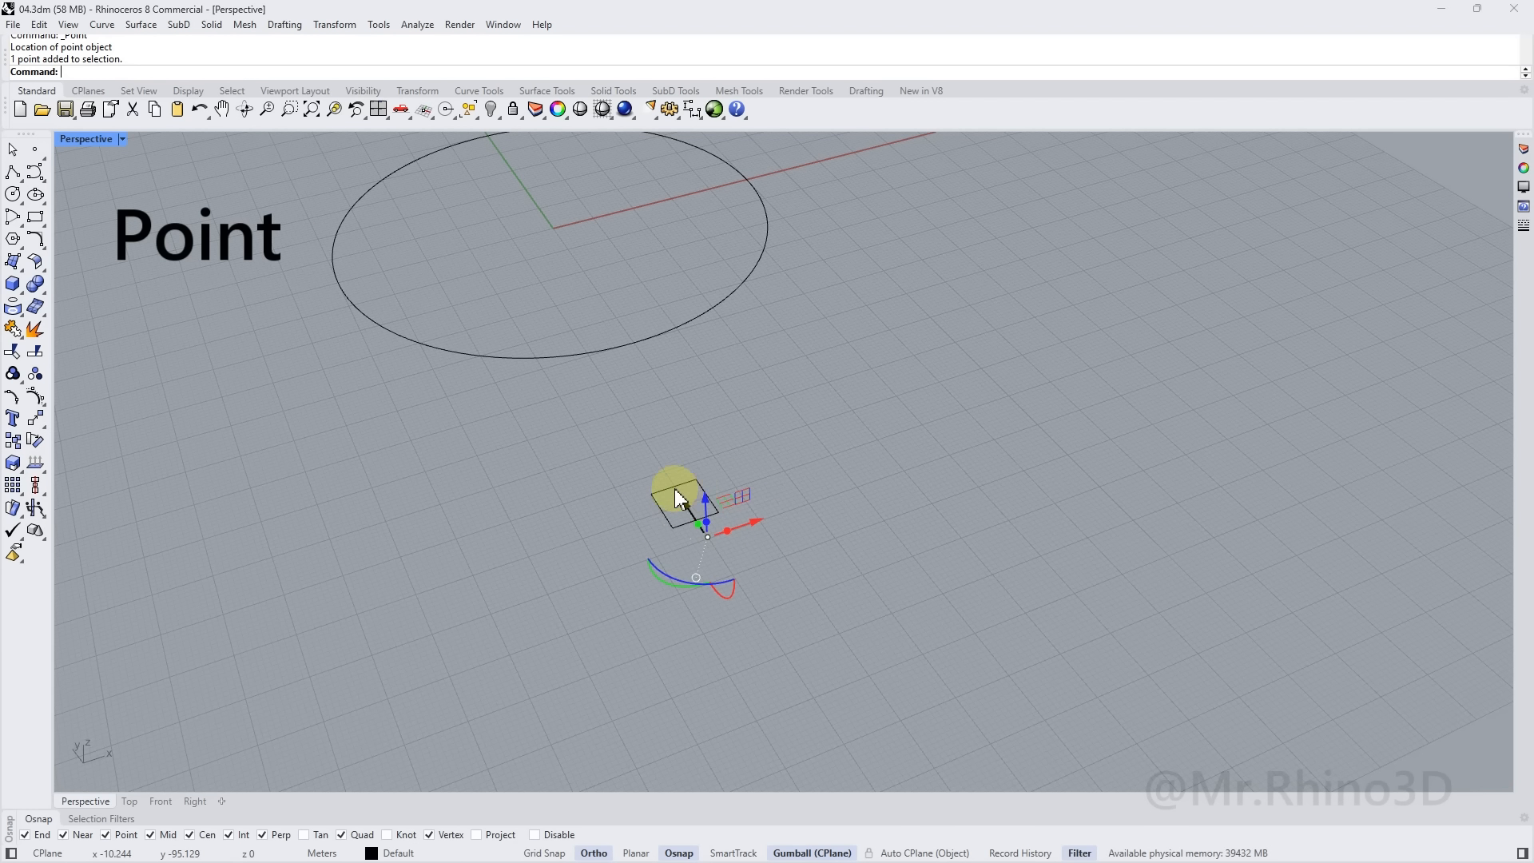
right_drag(717, 511, 725, 599)
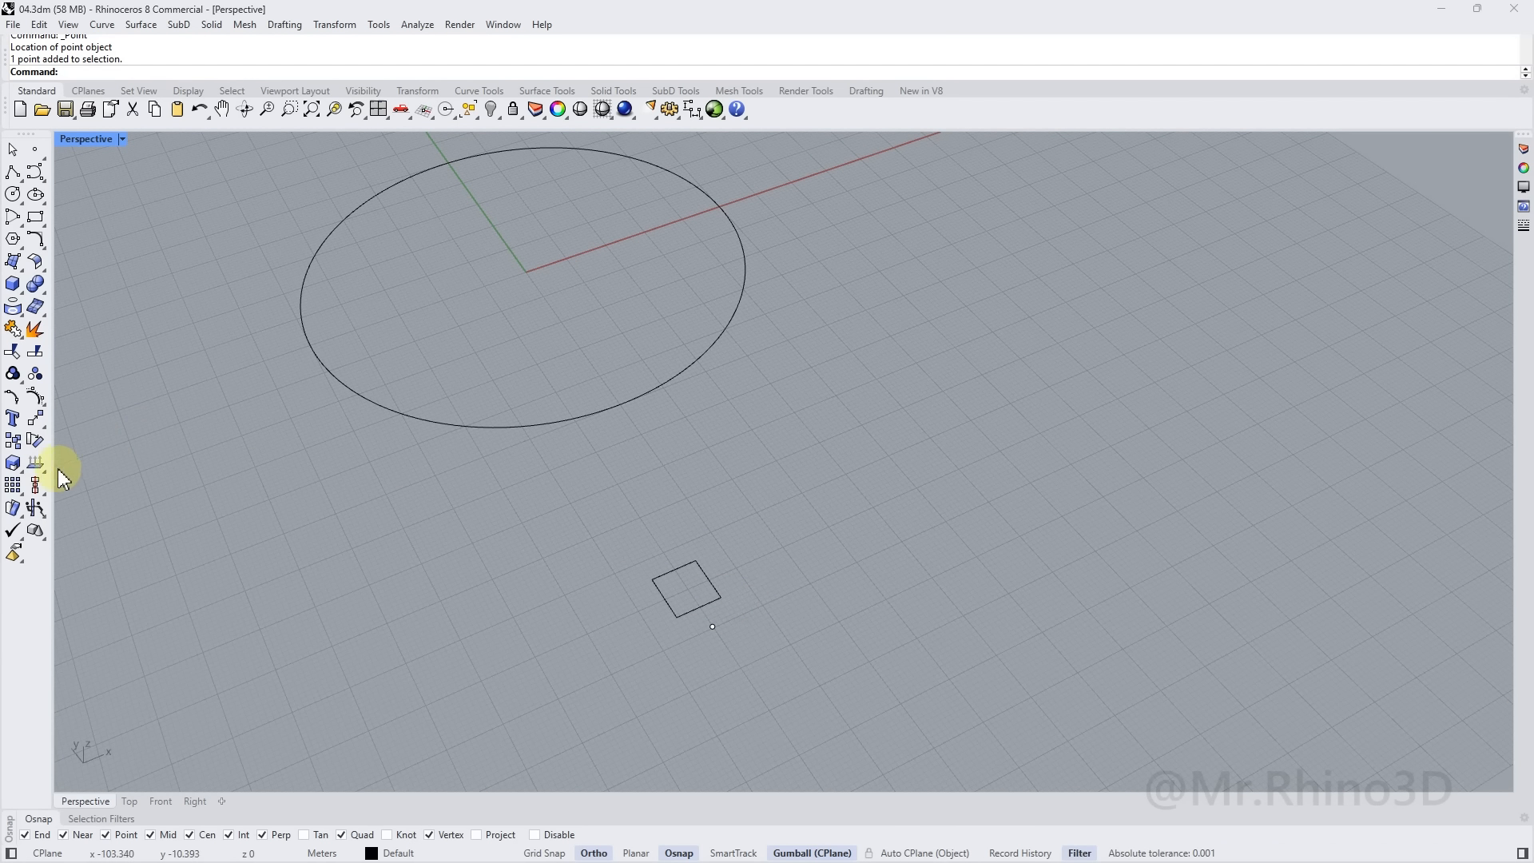
click(19, 490)
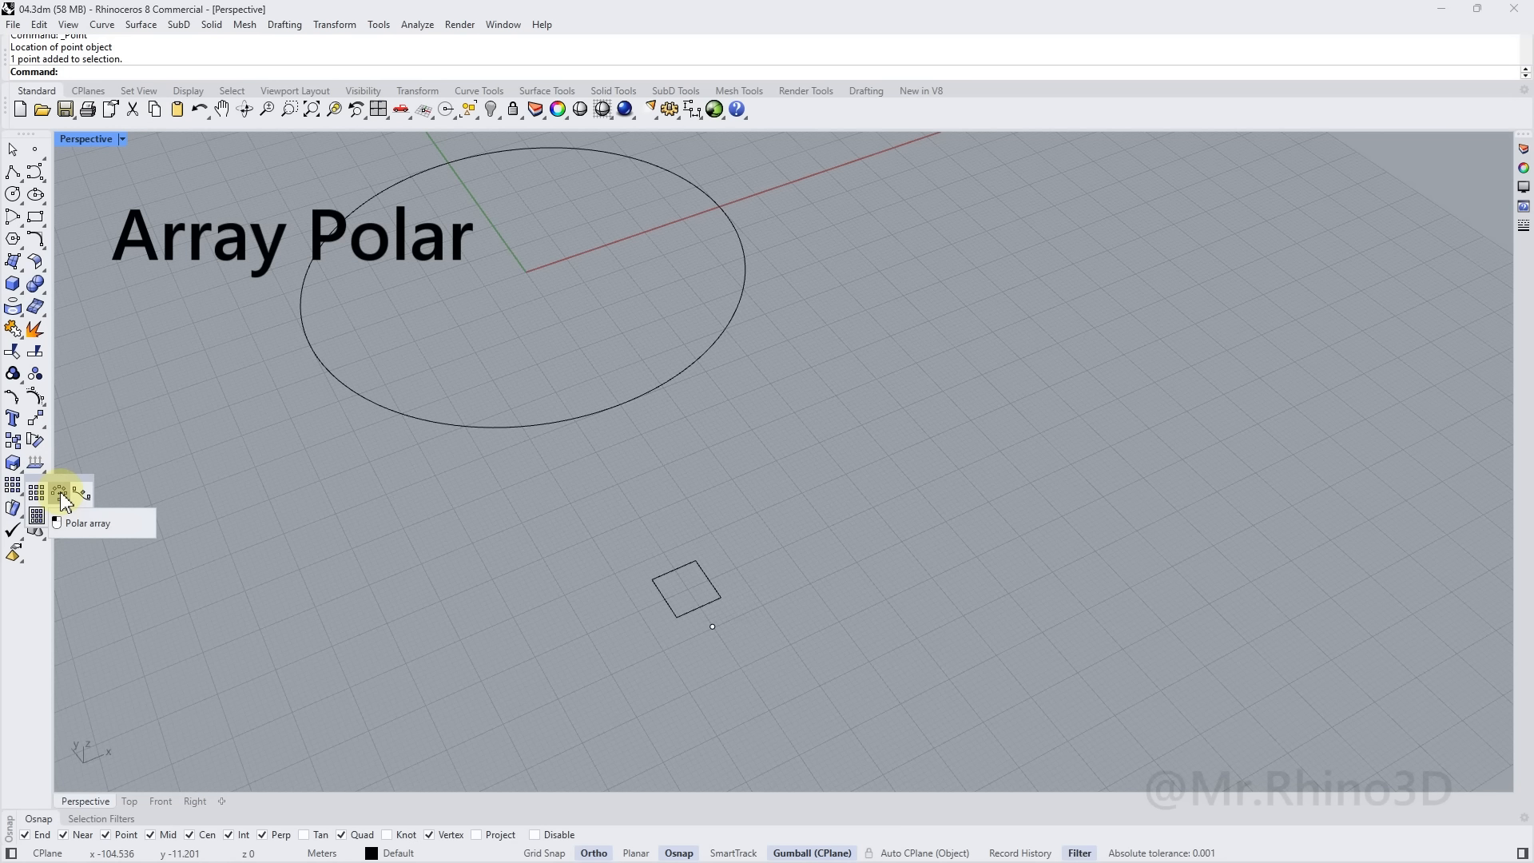
Polar-array the rectangle around the point: 5 items filling 360°
click(62, 499)
click(699, 575)
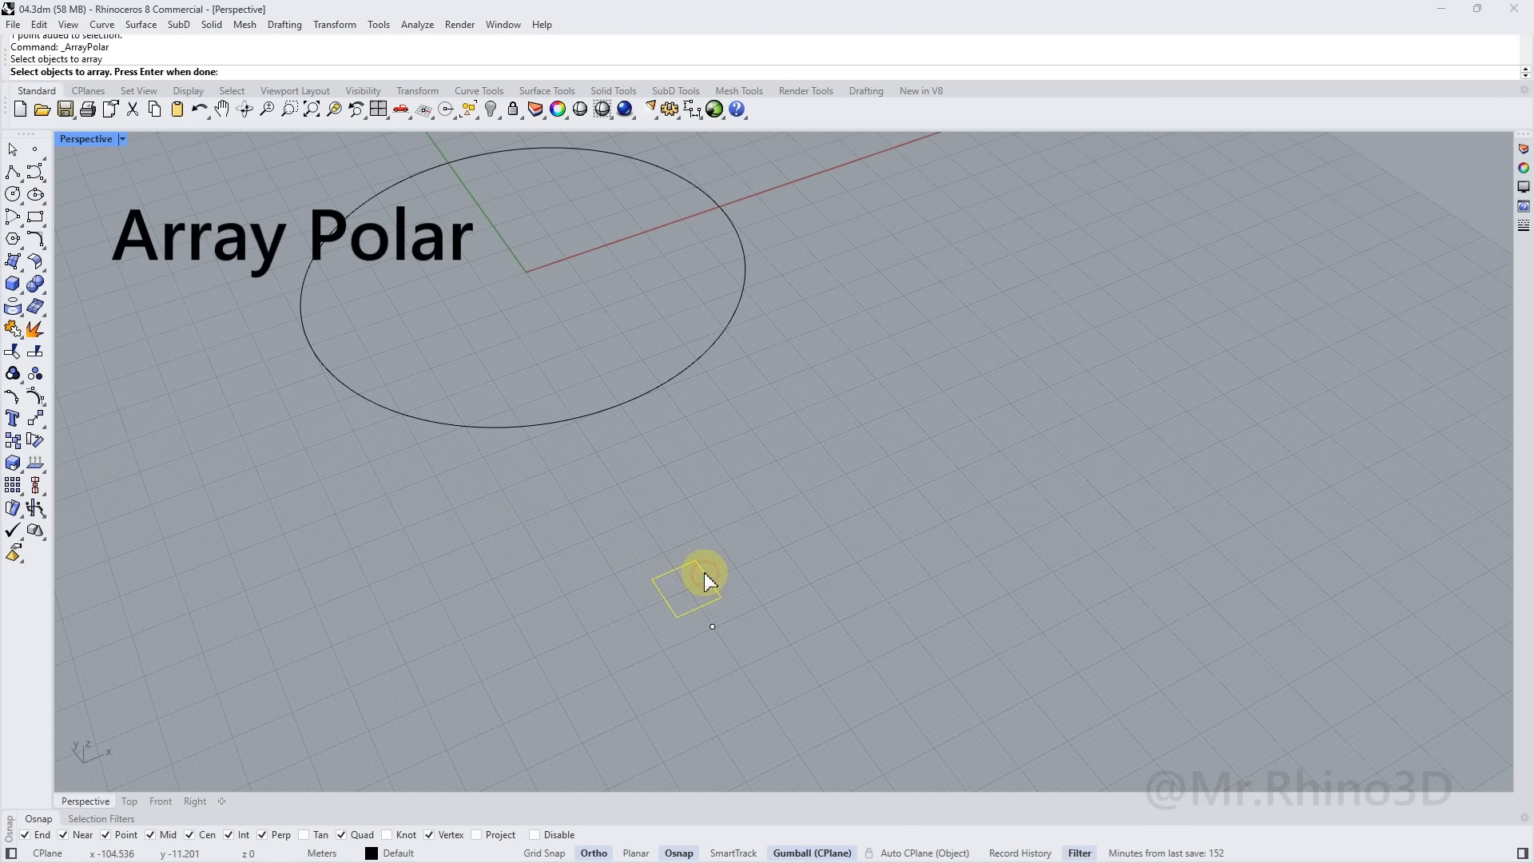
key(Return)
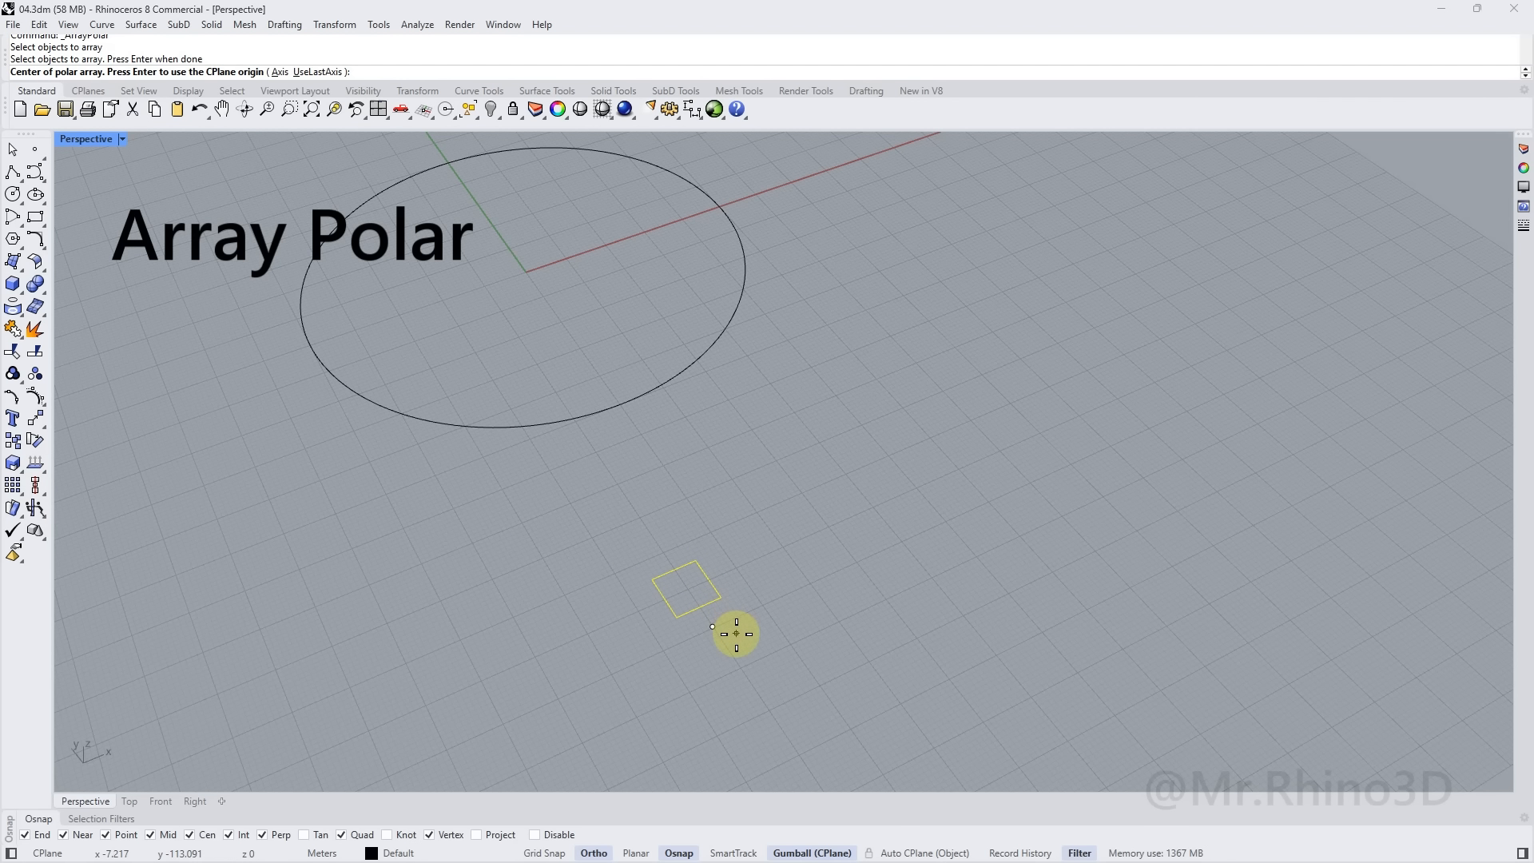
click(712, 626)
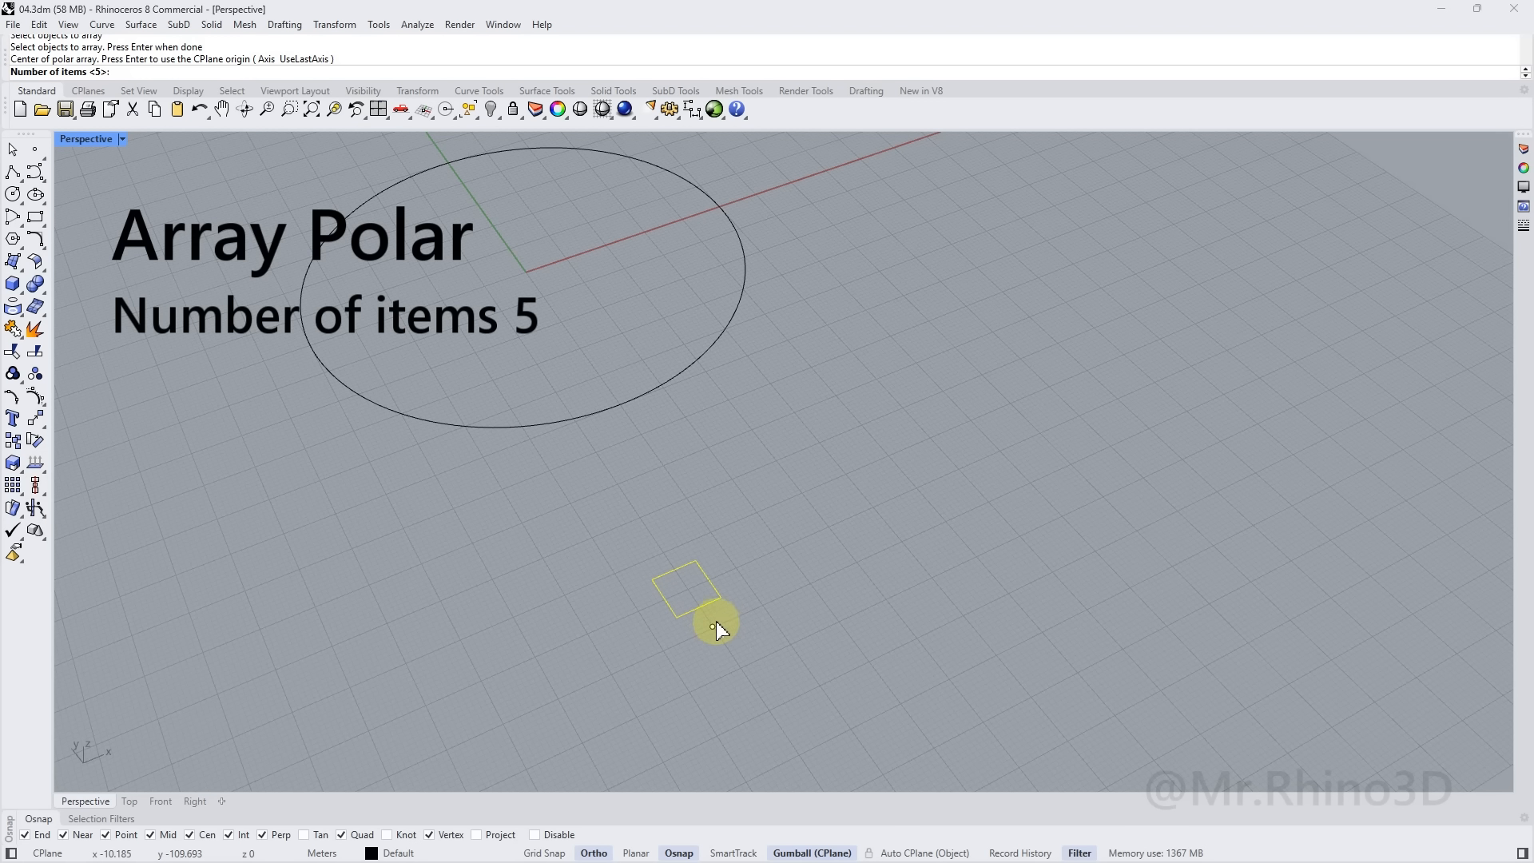
key(Return)
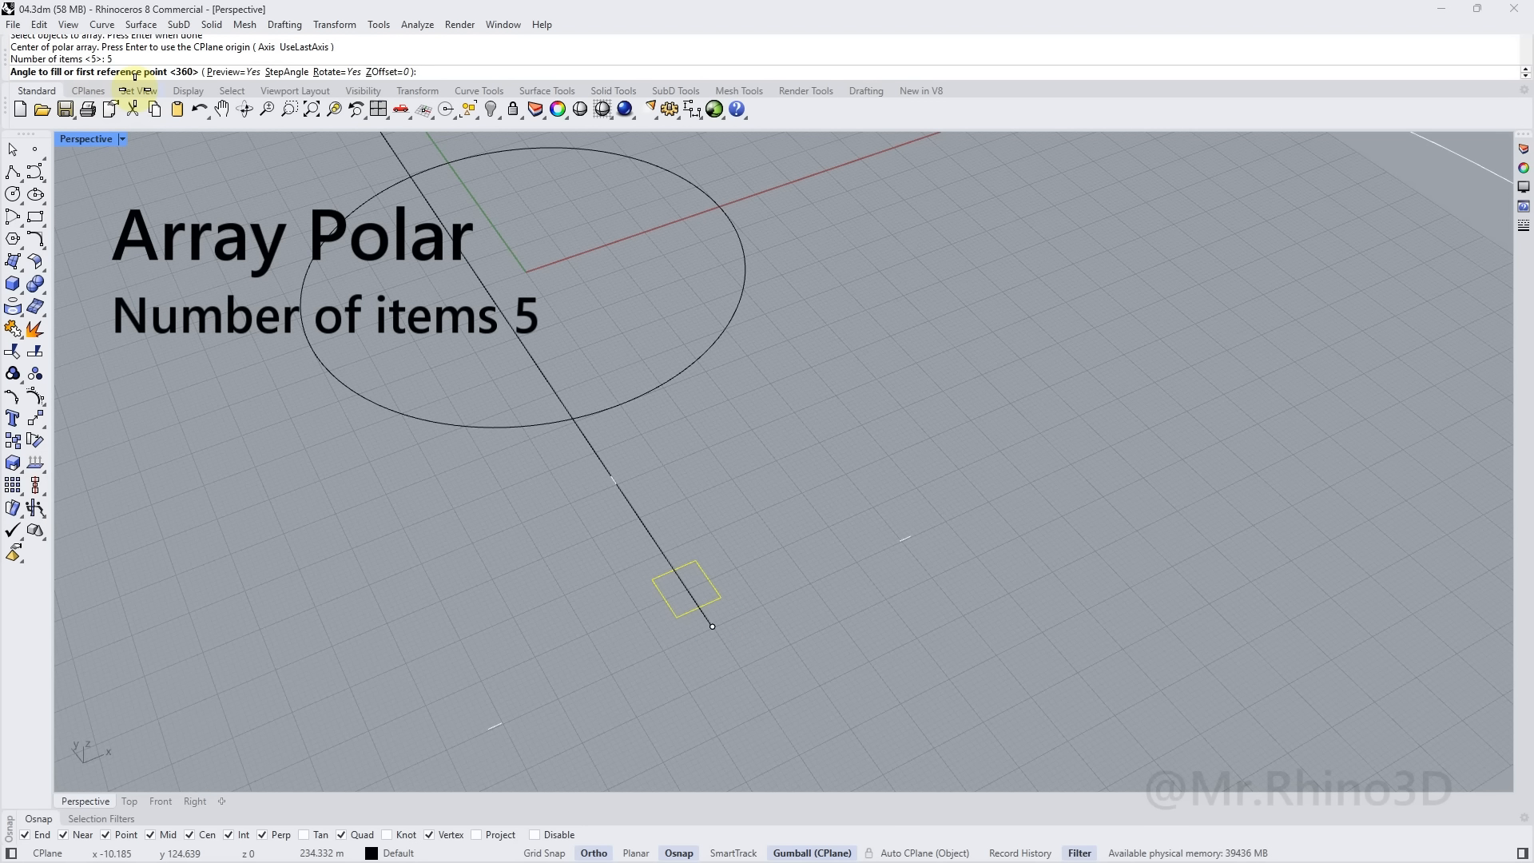
key(Return)
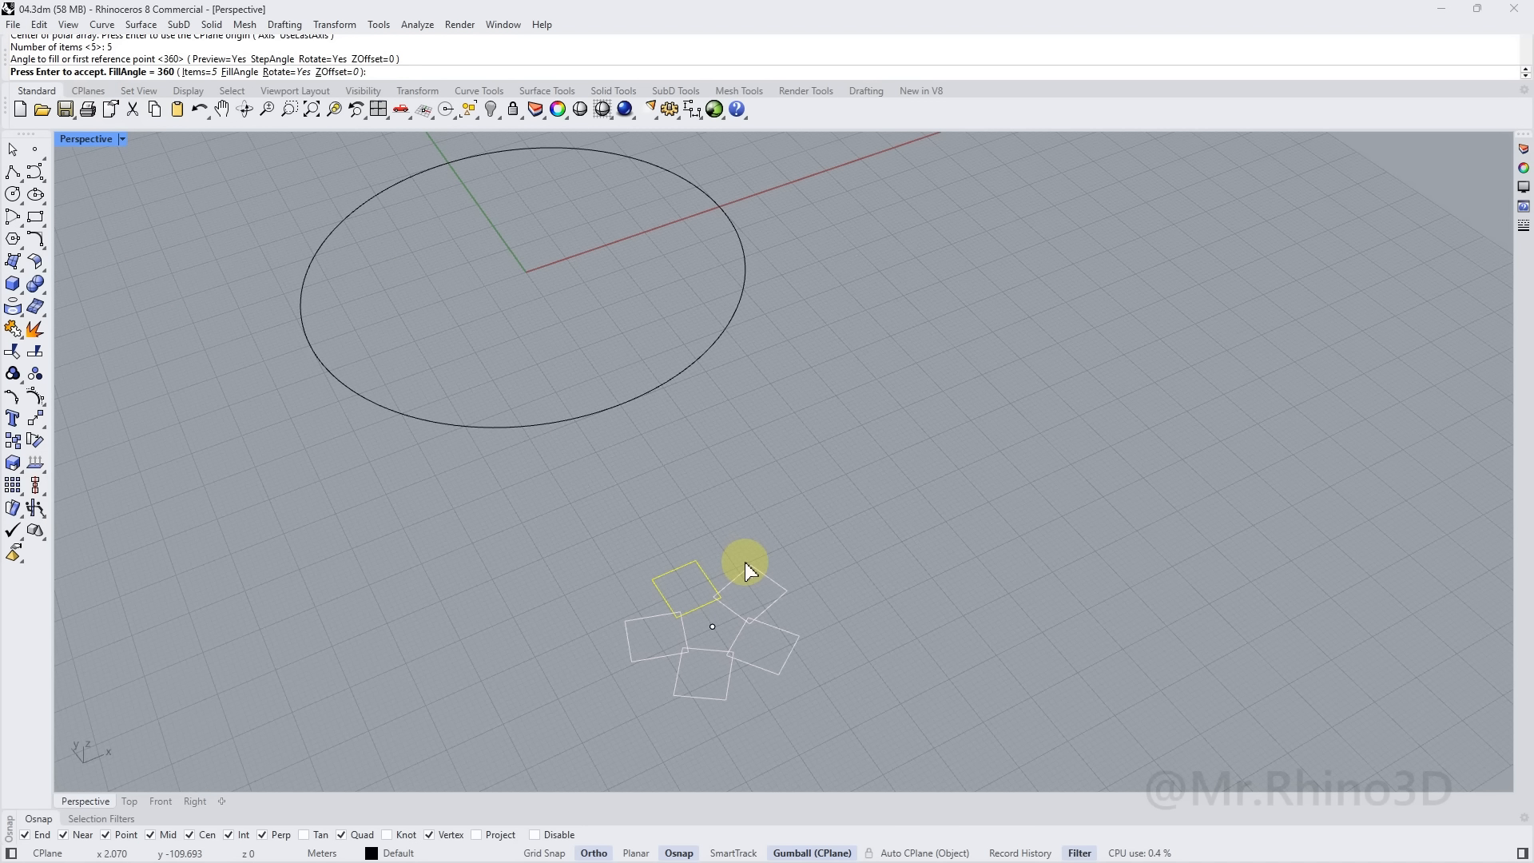
key(Return)
Select all five arrayed squares
shift+right_drag(809, 601, 760, 567)
scroll(674, 595, up, 2)
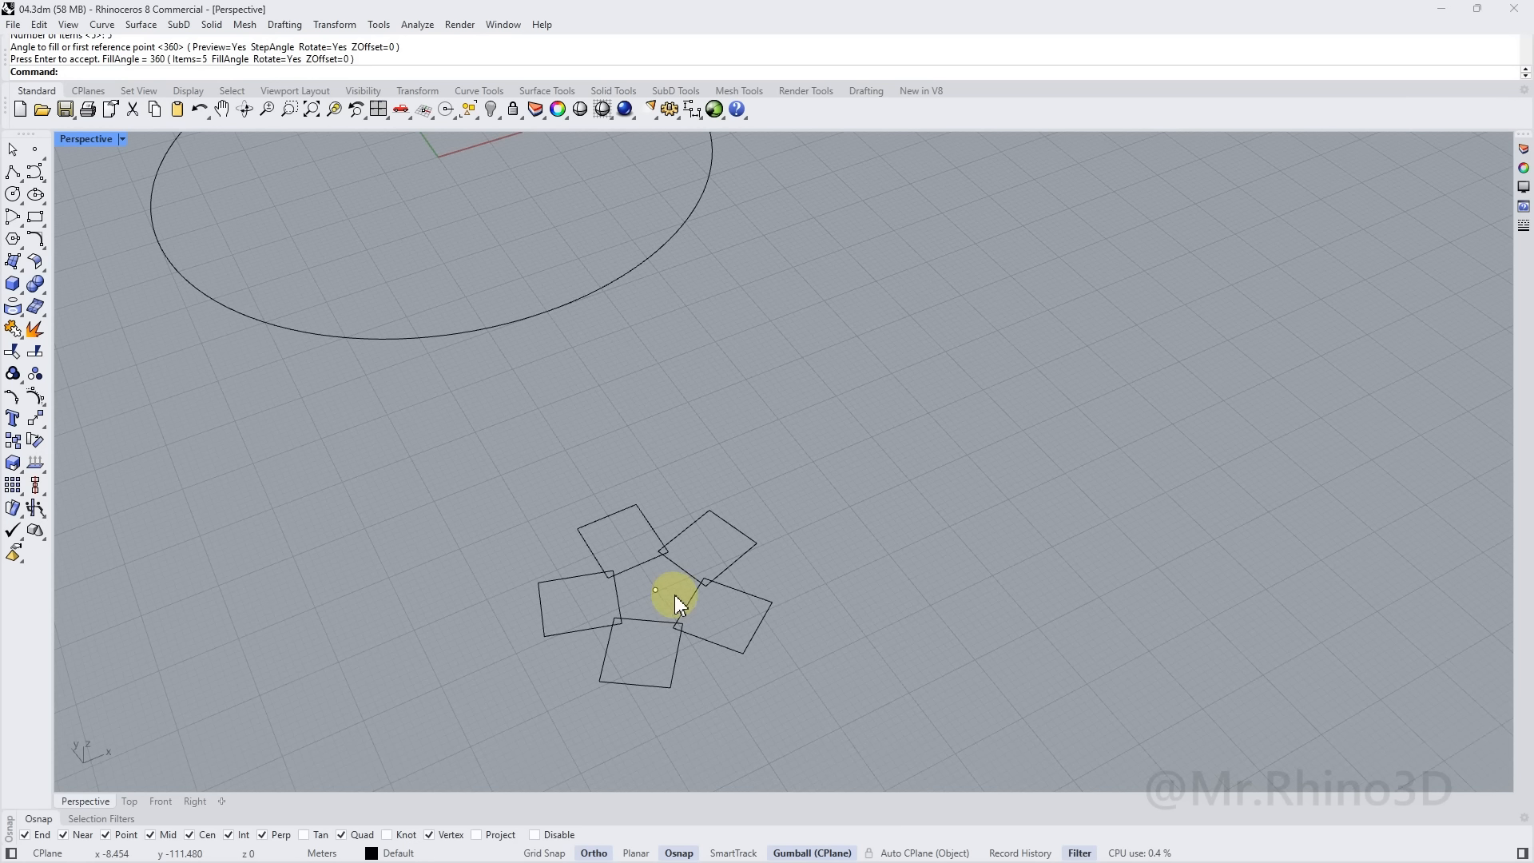
drag(677, 641, 664, 647)
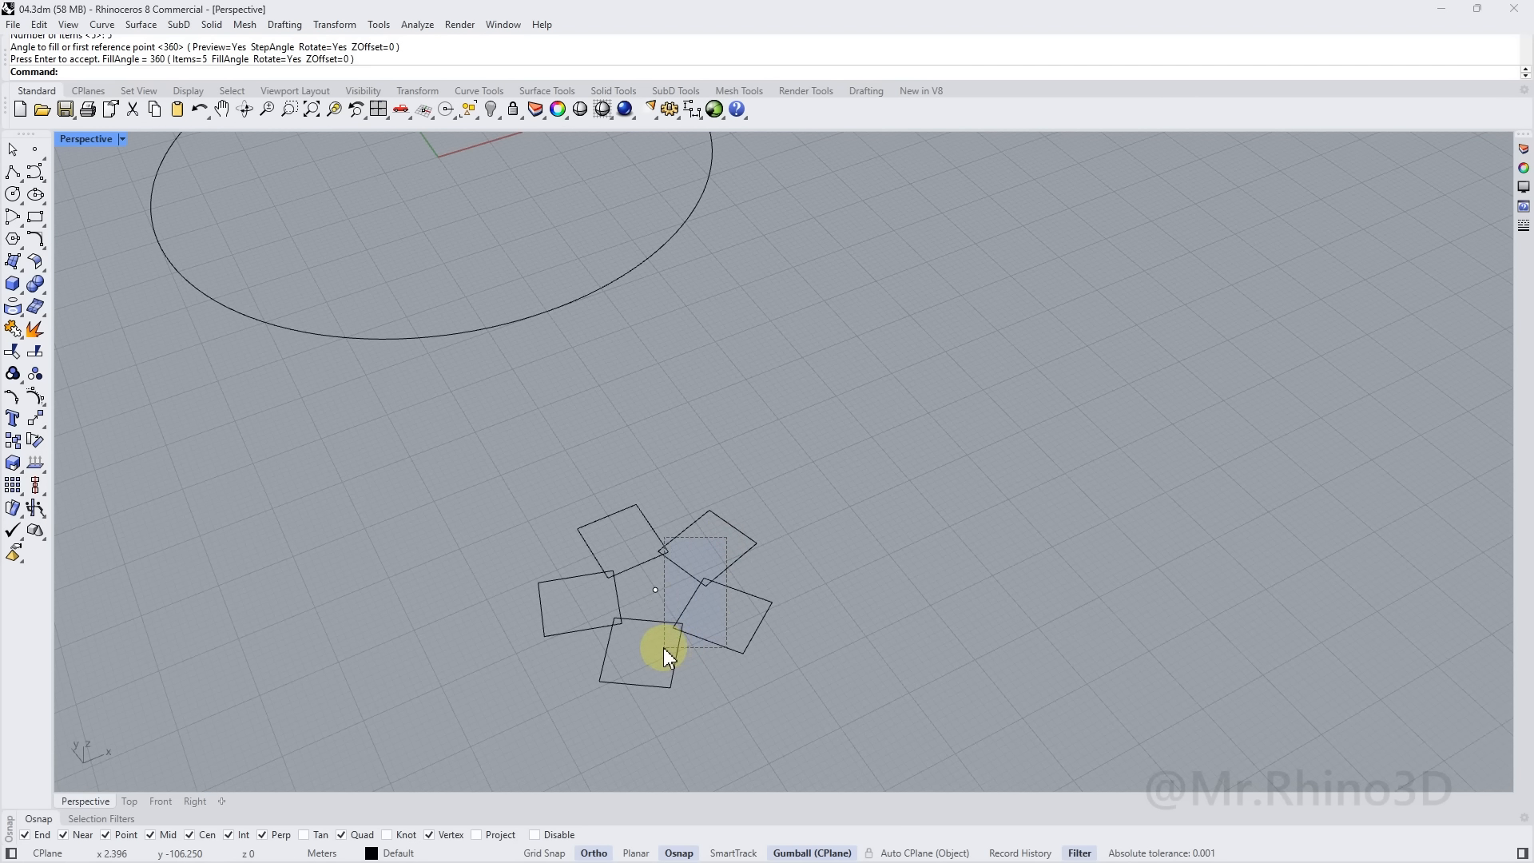
shift+click(616, 596)
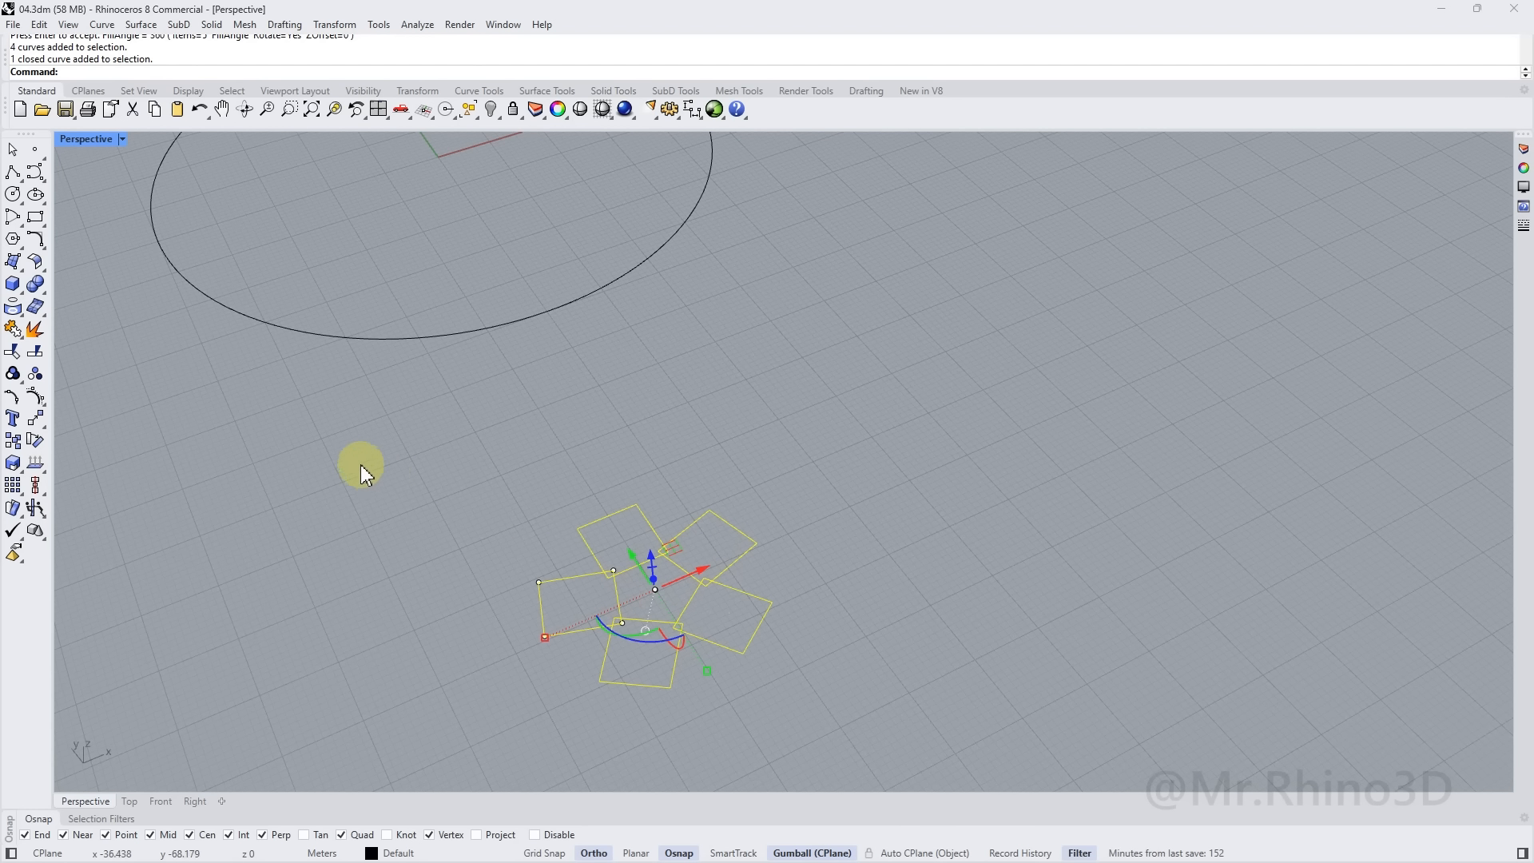
Merge the five squares with CurveBoolean, keeping all regions, into one star outline
text(rveBoolean)
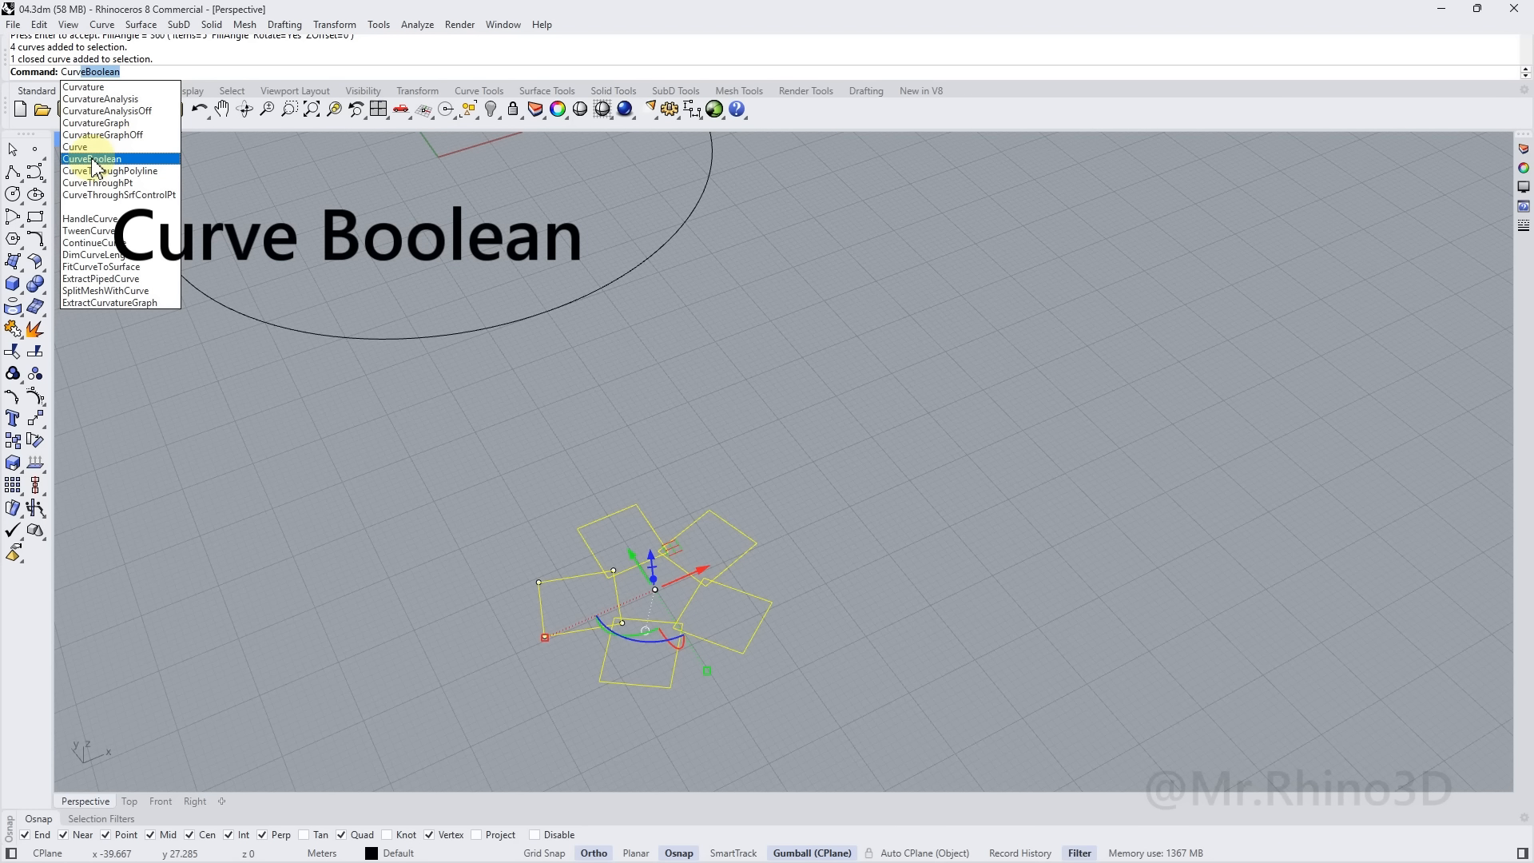
click(128, 162)
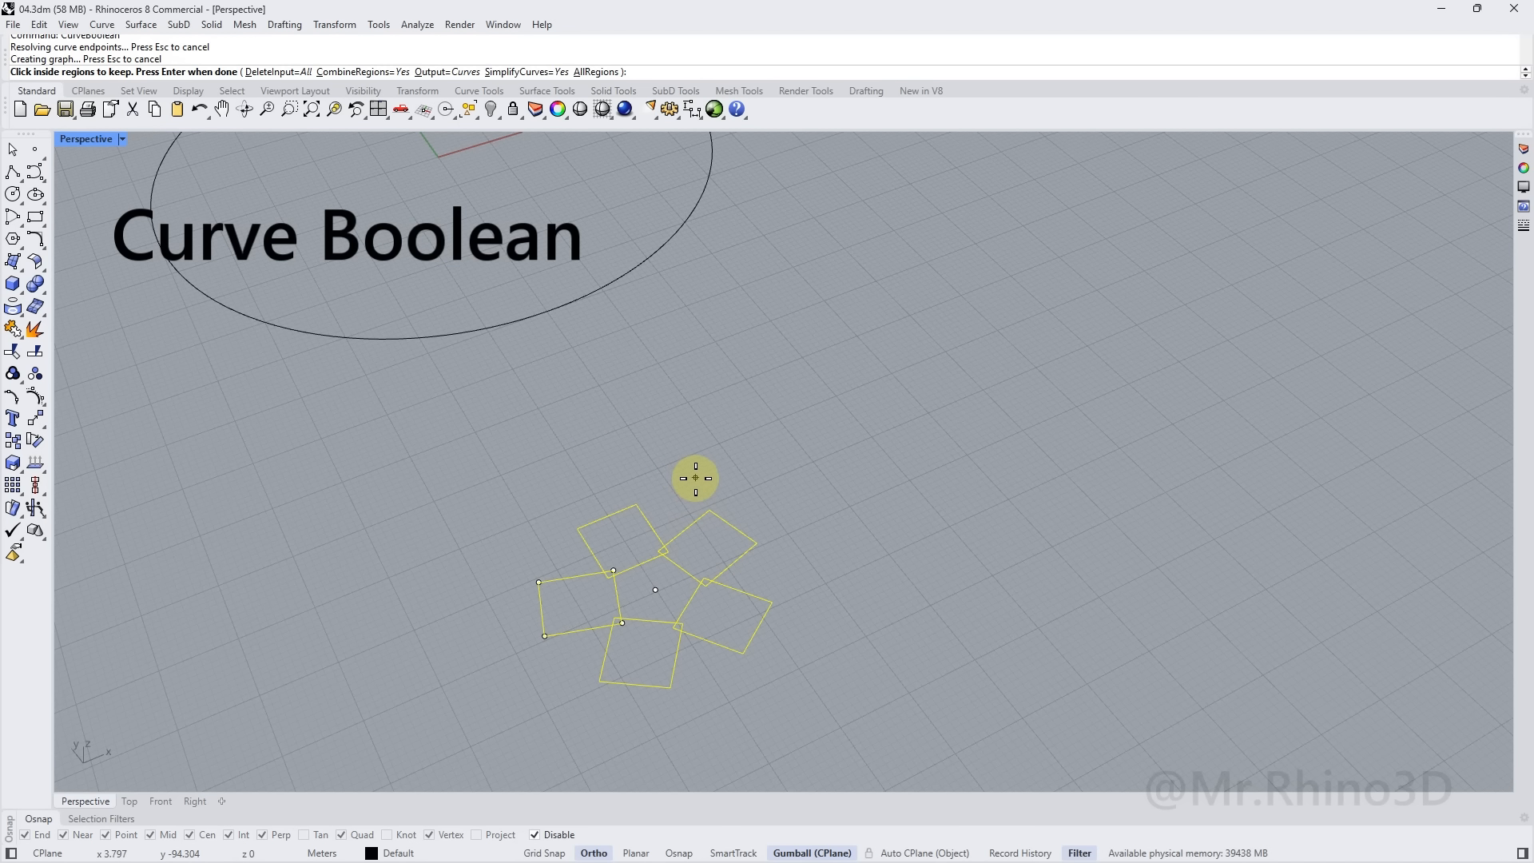
click(774, 498)
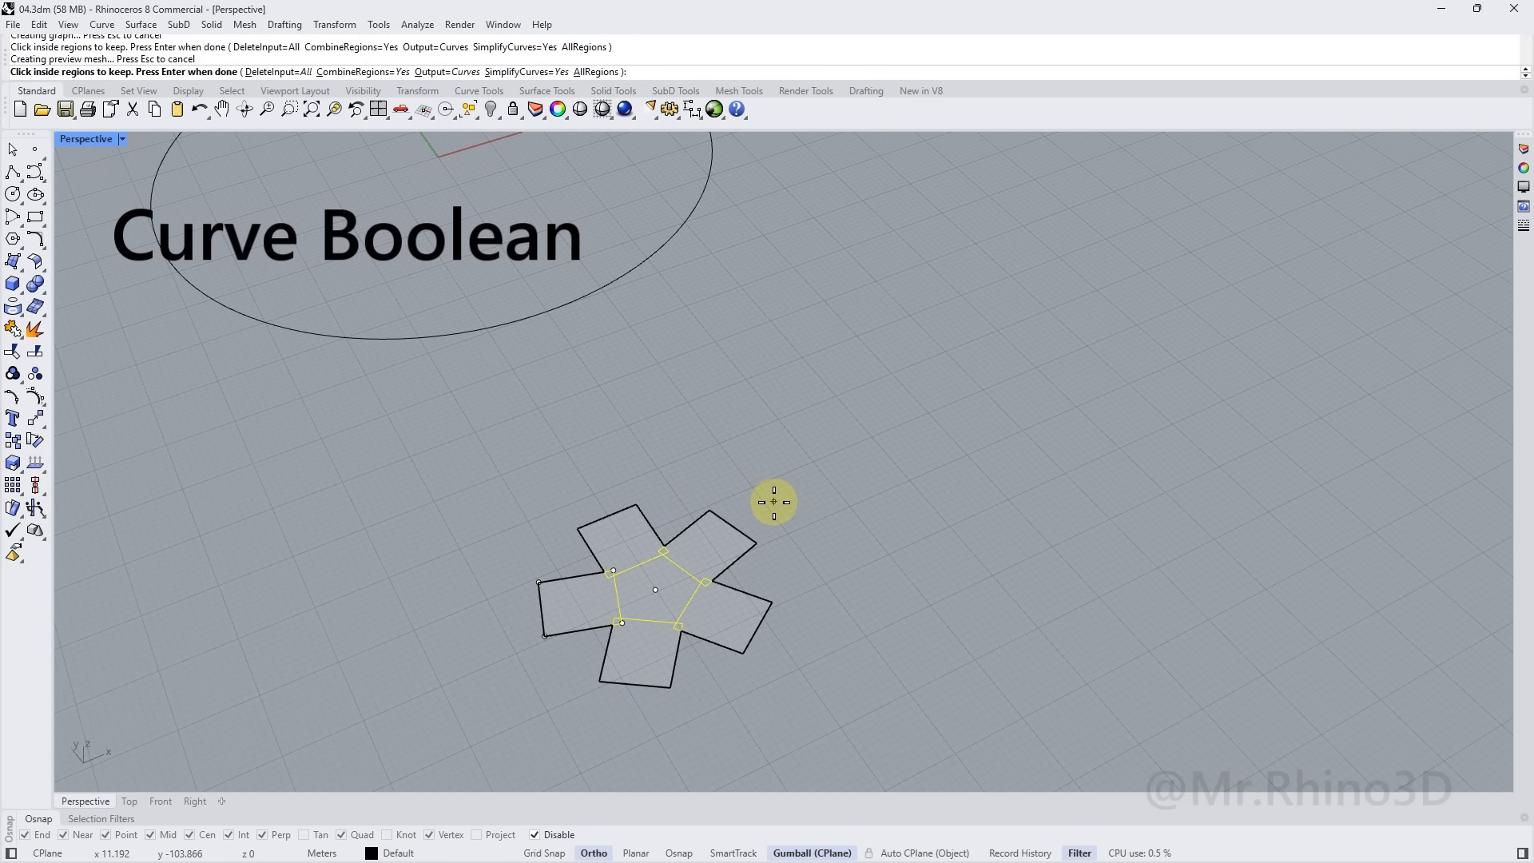
key(Return)
Select the star outline with its centre point and copy it along X
click(807, 584)
right_drag(730, 583, 682, 544)
scroll(655, 594, up, 3)
drag(736, 565, 661, 577)
text(15)
key(Return)
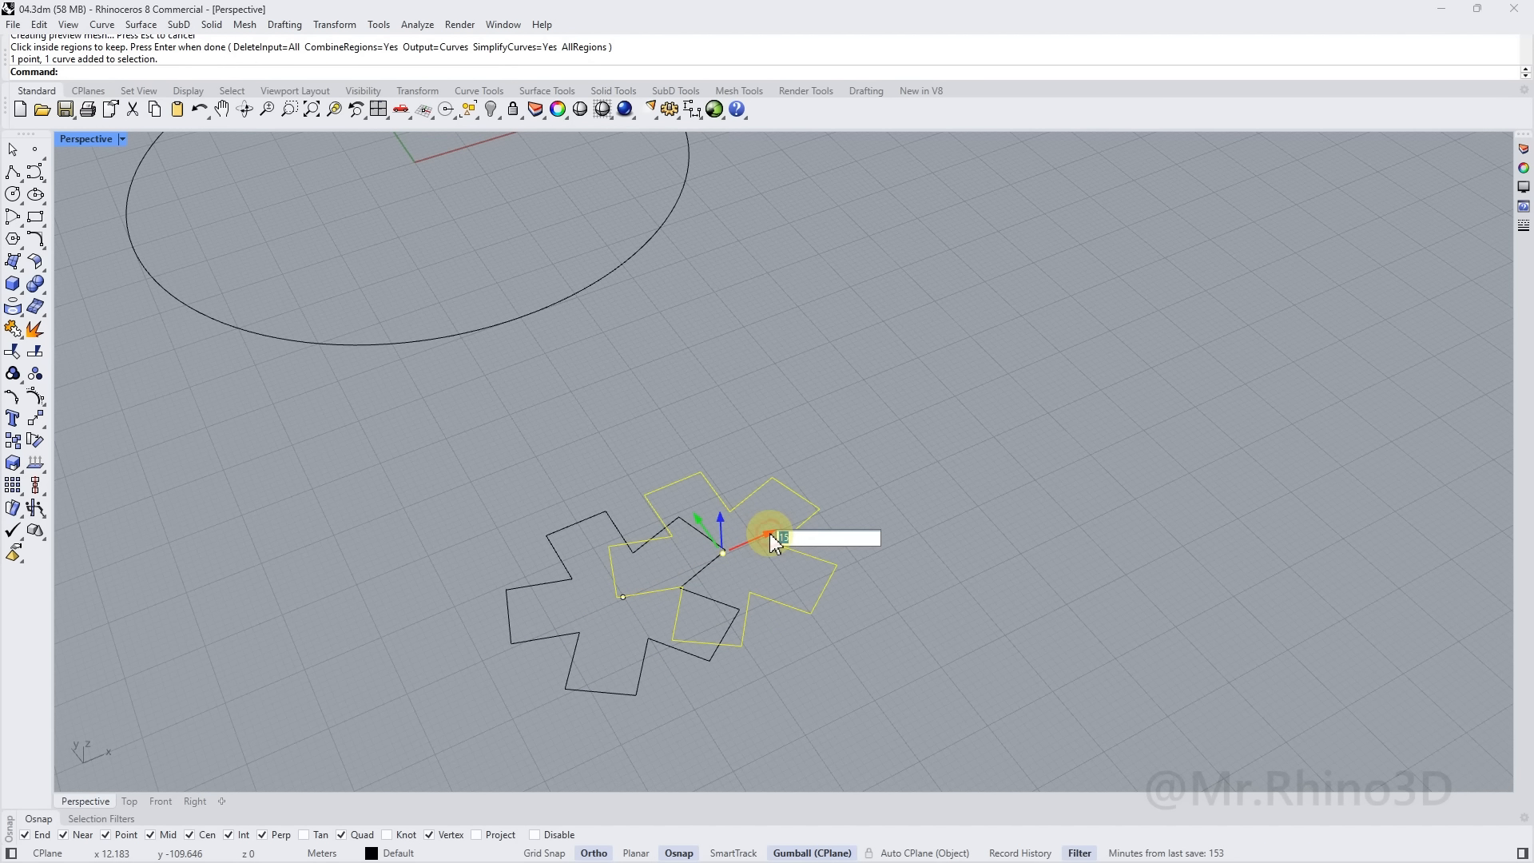
Place the star copy 35 units along X and fillet the other star's corners with radius 2
key(Return)
click(727, 554)
click(36, 239)
click(177, 277)
click(646, 539)
key(Return)
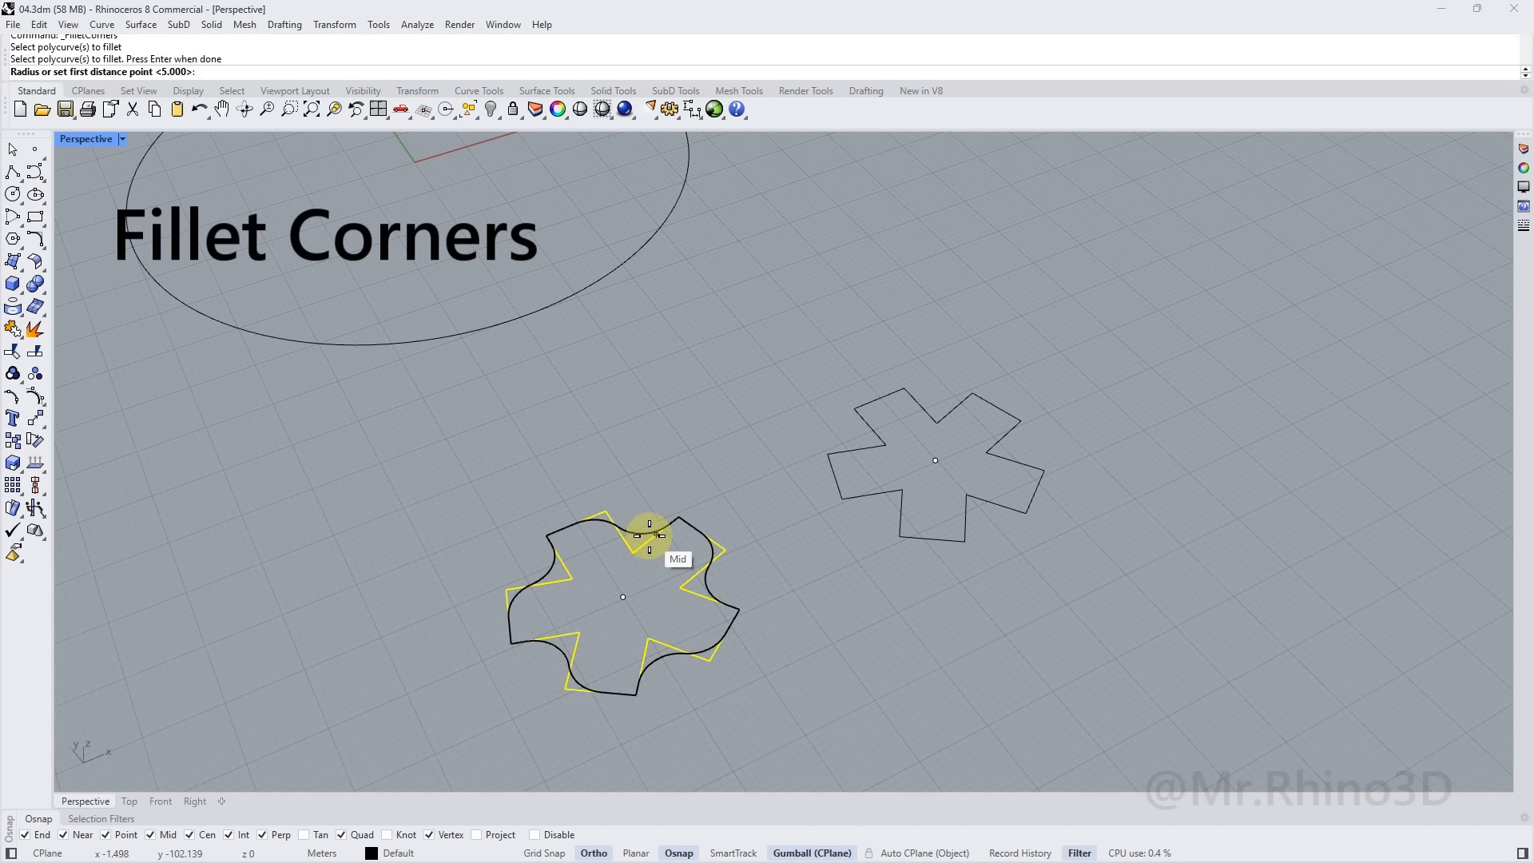
text(2)
key(Return)
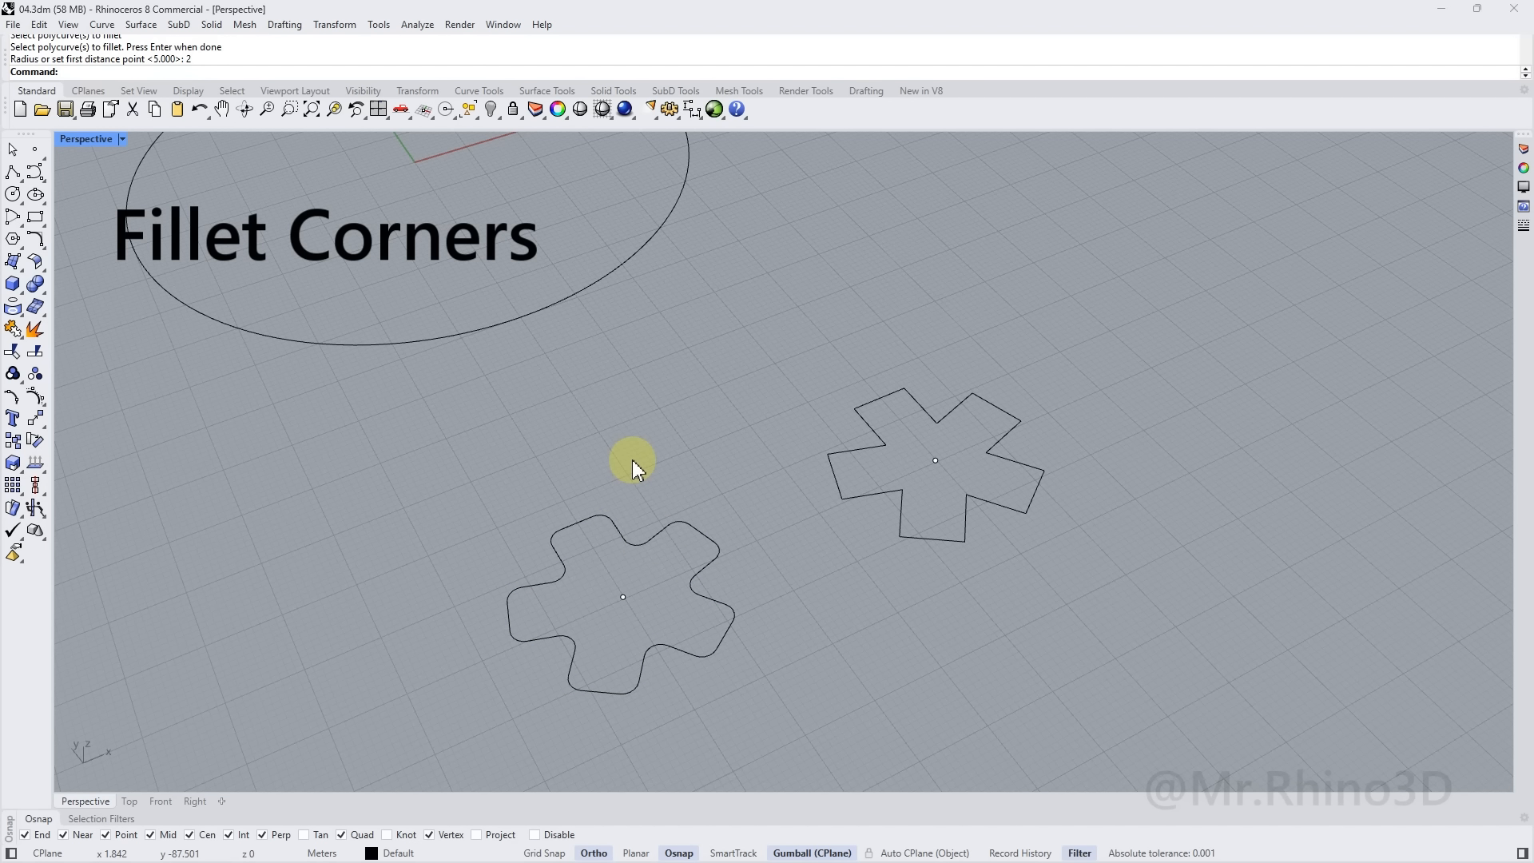
scroll(631, 459, down, 3)
right_drag(636, 457, 693, 519)
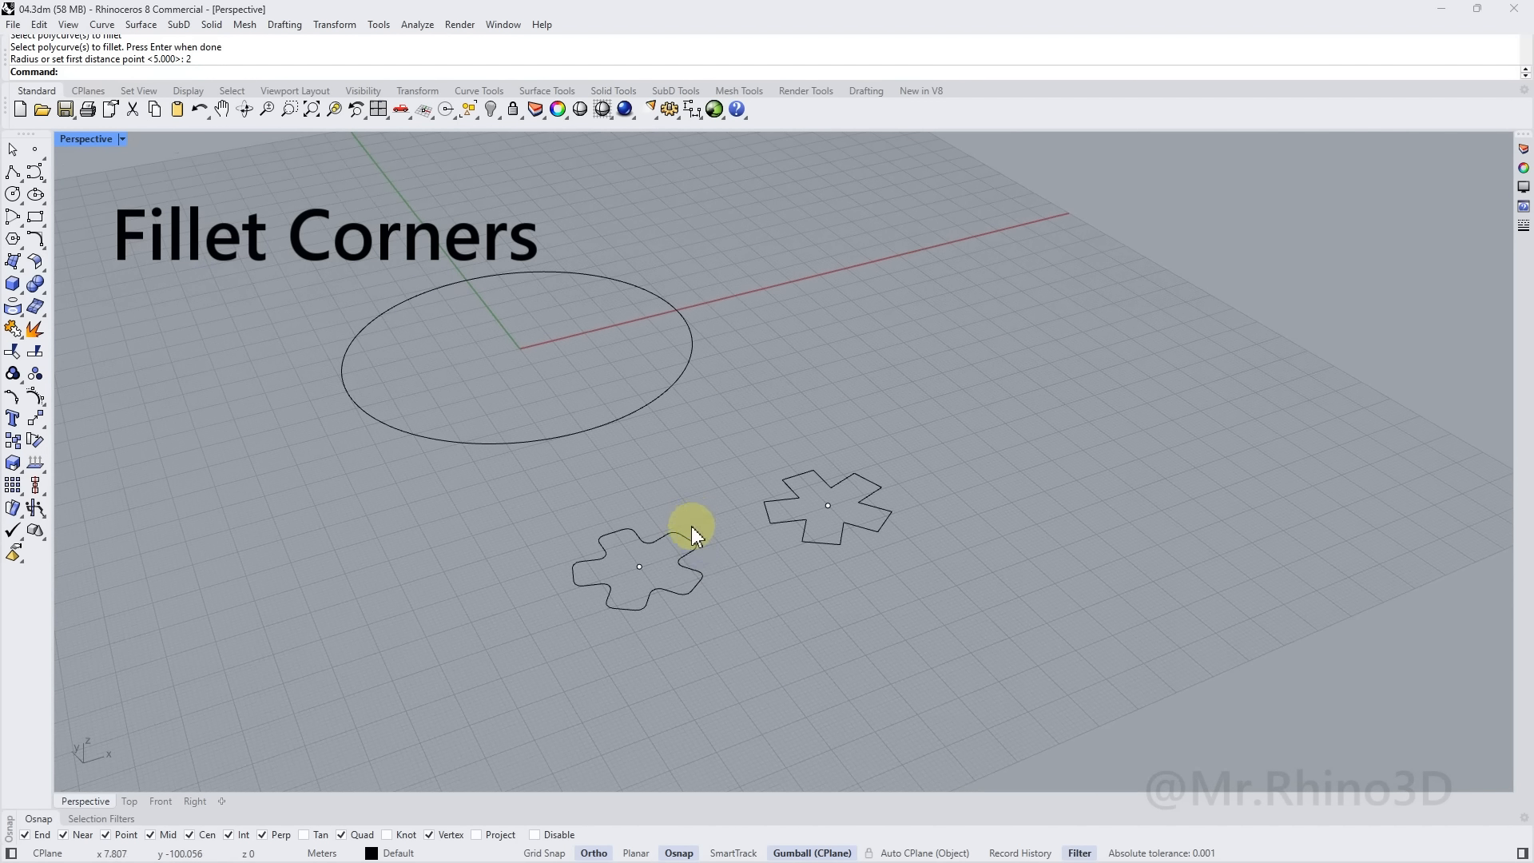
scroll(680, 564, up, 3)
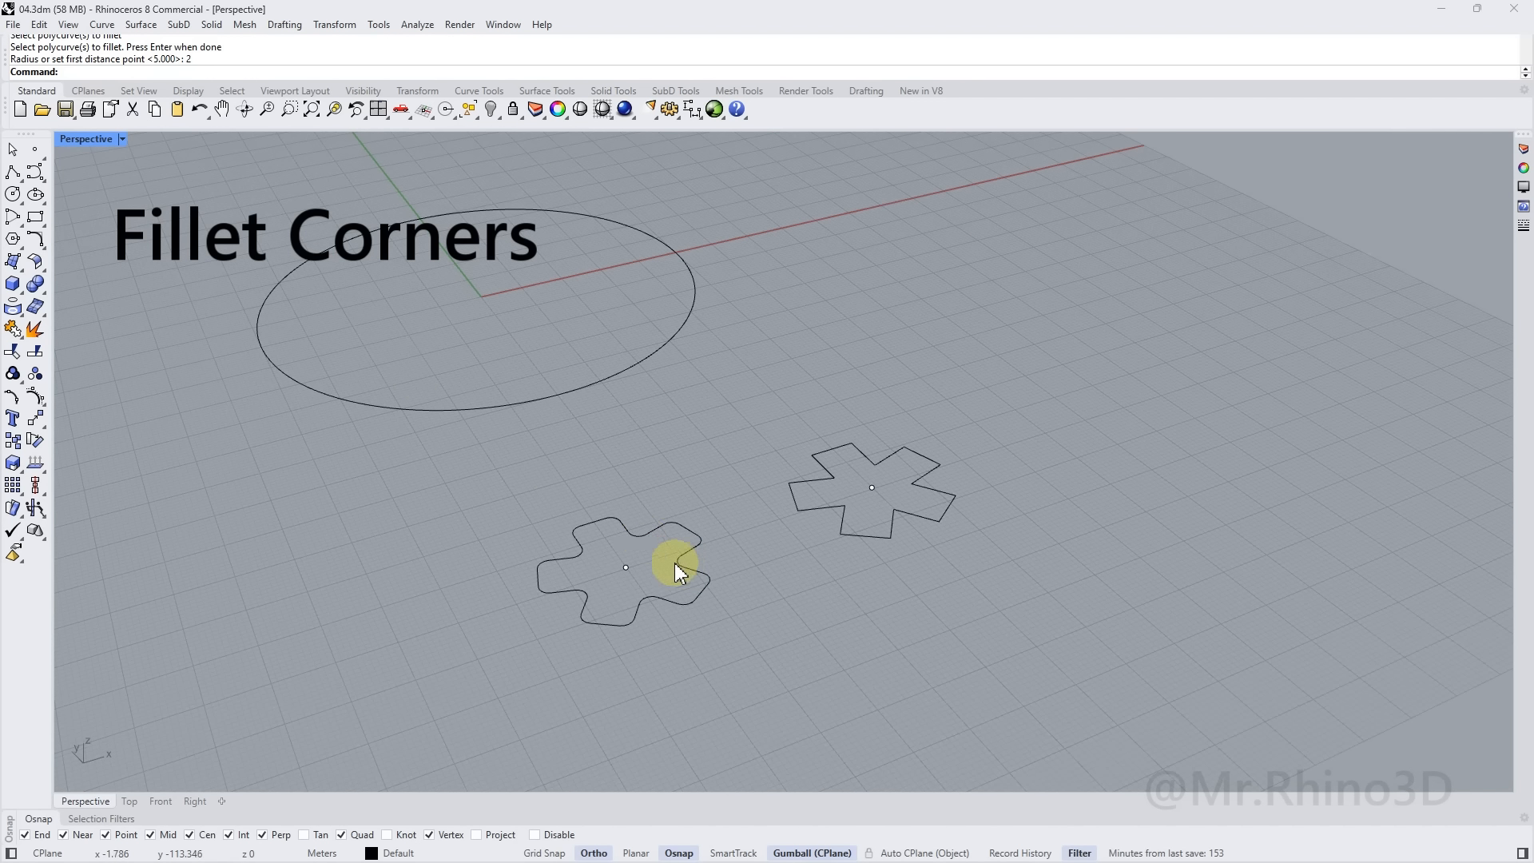
Extrude the rounded star straight into a solid 100 units tall
click(661, 524)
click(213, 26)
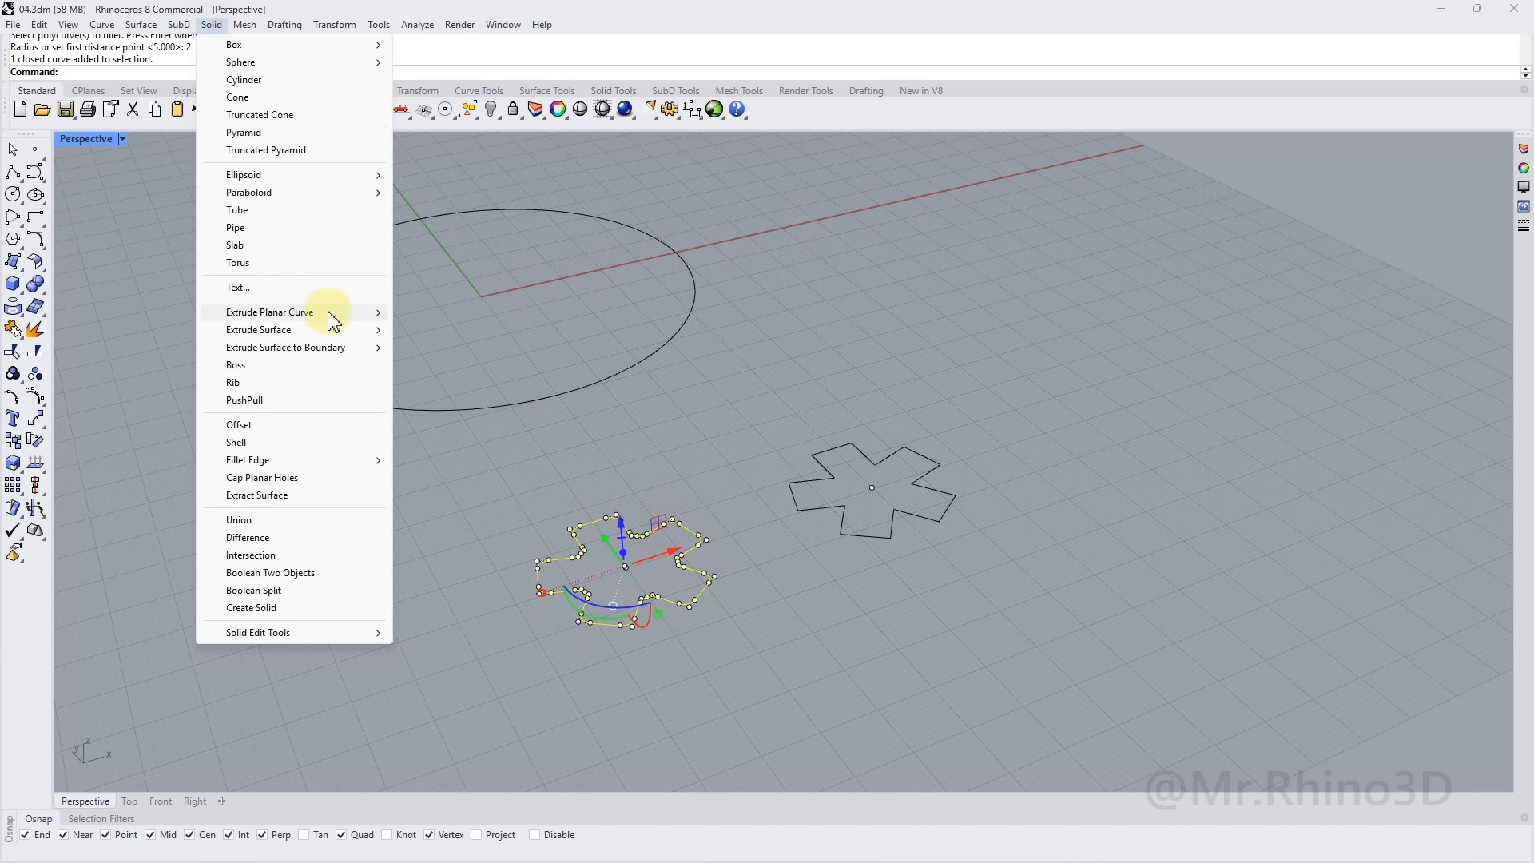
mouse_move(328, 315)
click(435, 312)
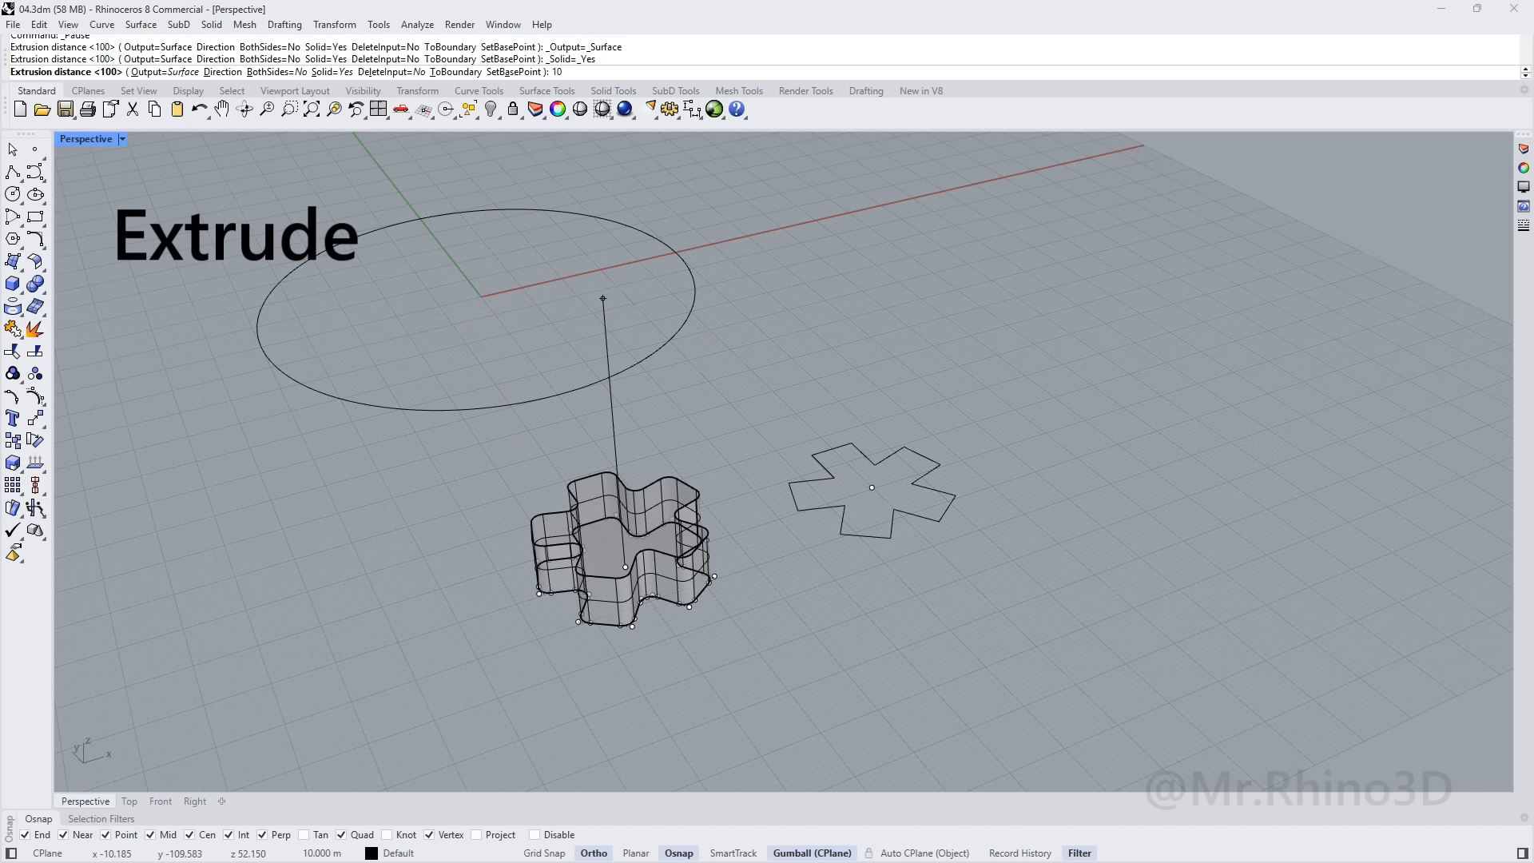
text(100)
key(Return)
key(Escape)
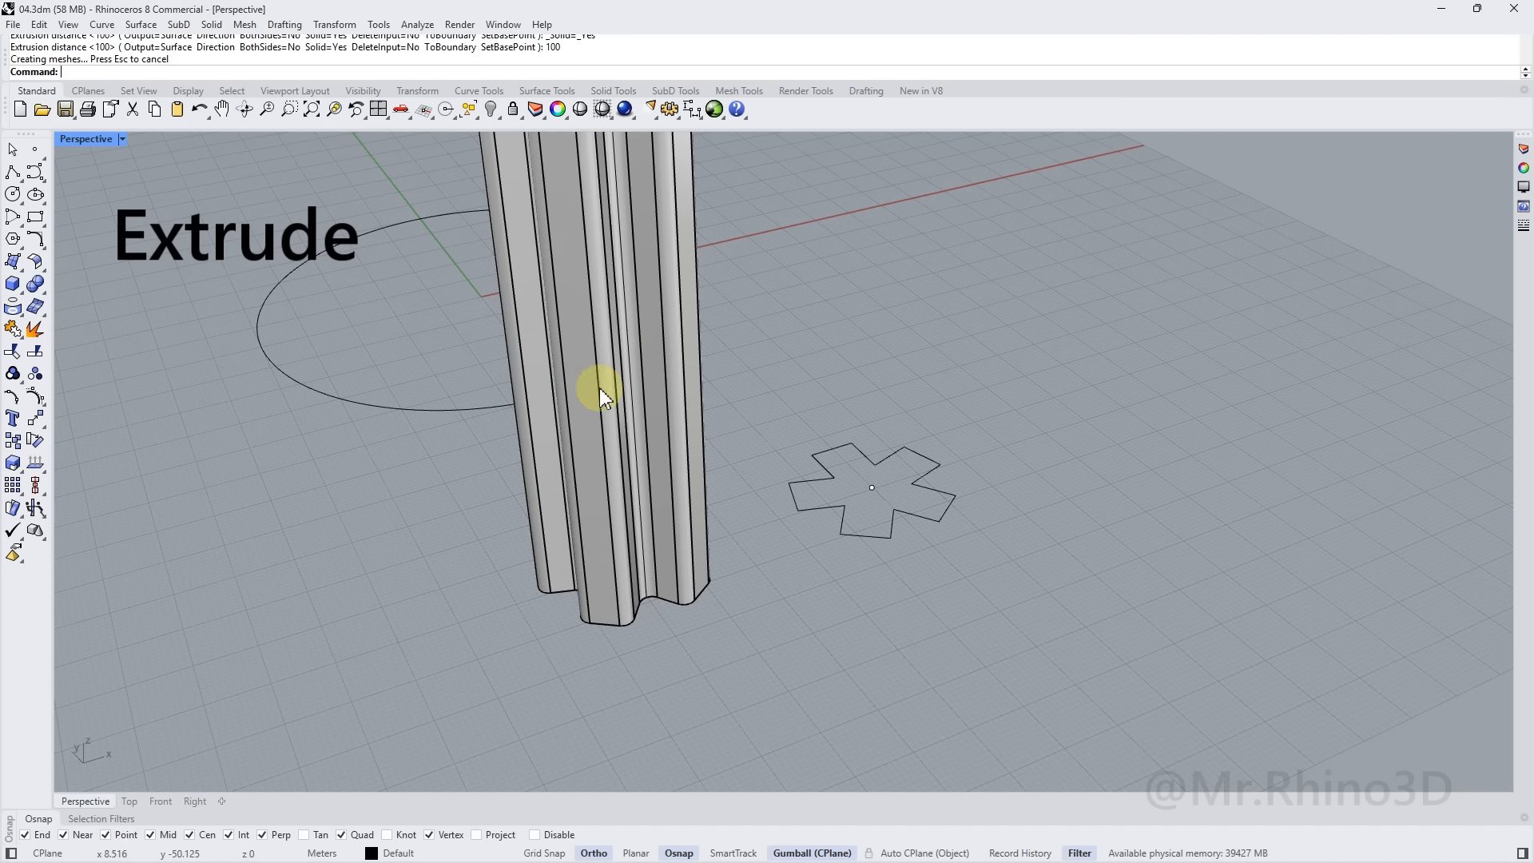
Start a polyline at the centre of the column's bottom face
right_drag(760, 453, 773, 421)
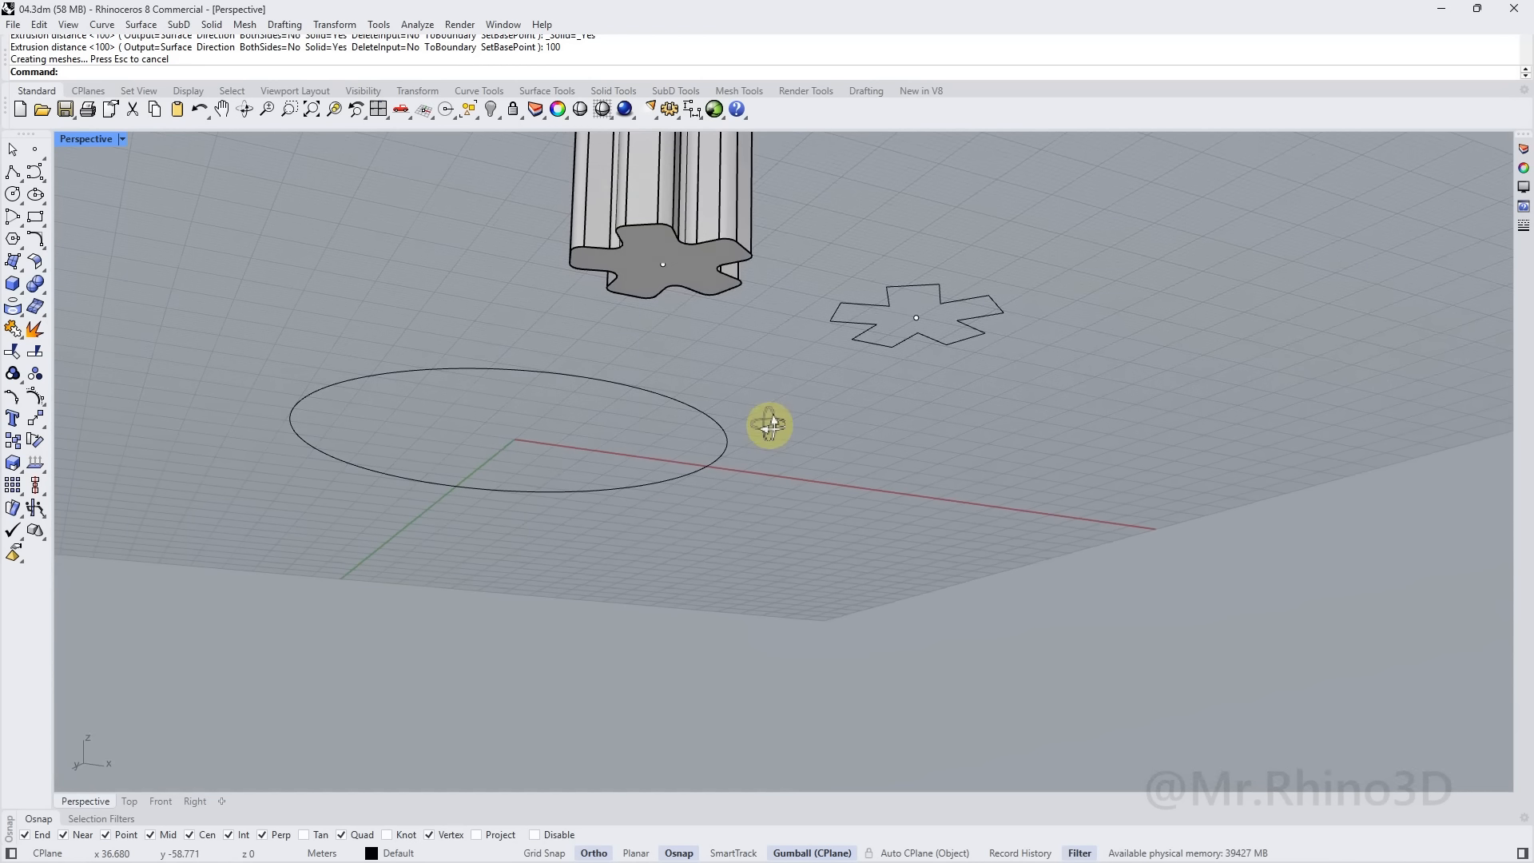
click(35, 151)
click(664, 279)
click(664, 278)
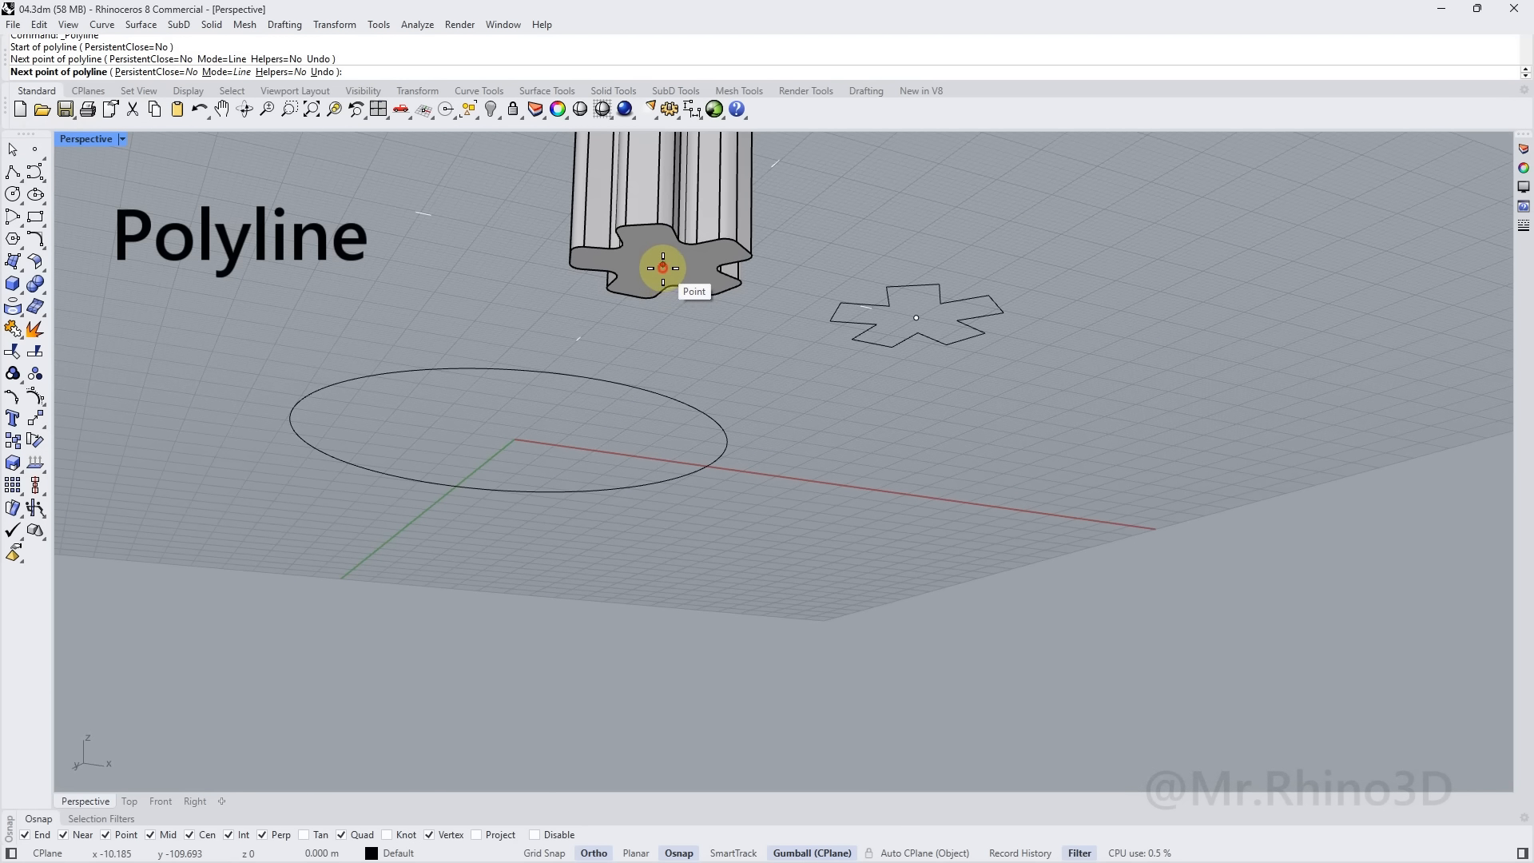
Finish a 100-unit vertical centre line up the column's axis and select it
key(Return)
click(674, 188)
right_drag(674, 189, 678, 359)
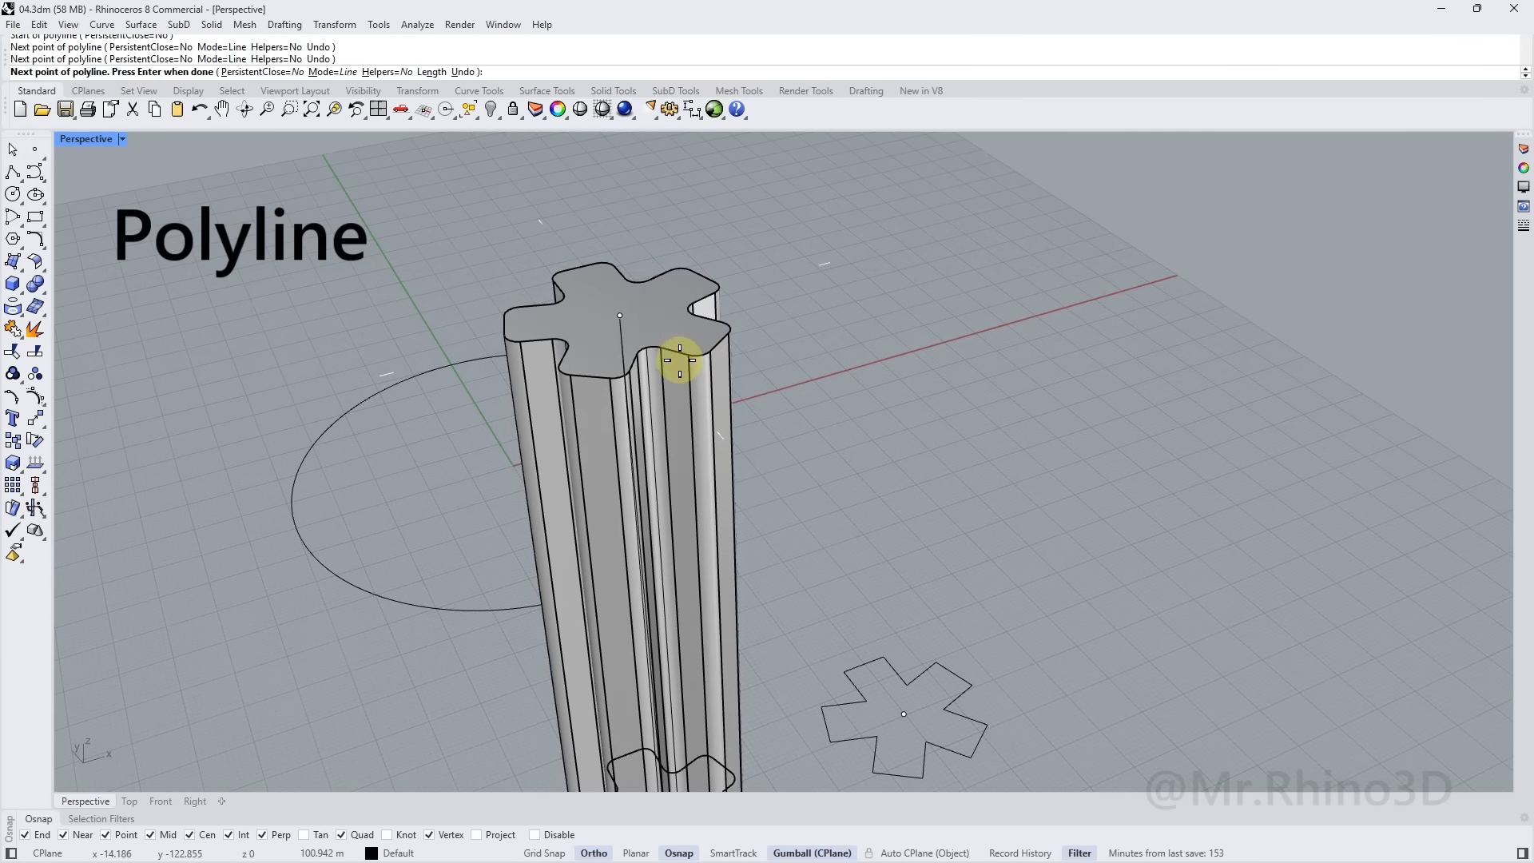
right_click(758, 308)
click(620, 316)
right_drag(651, 329, 851, 420)
scroll(791, 366, down, 4)
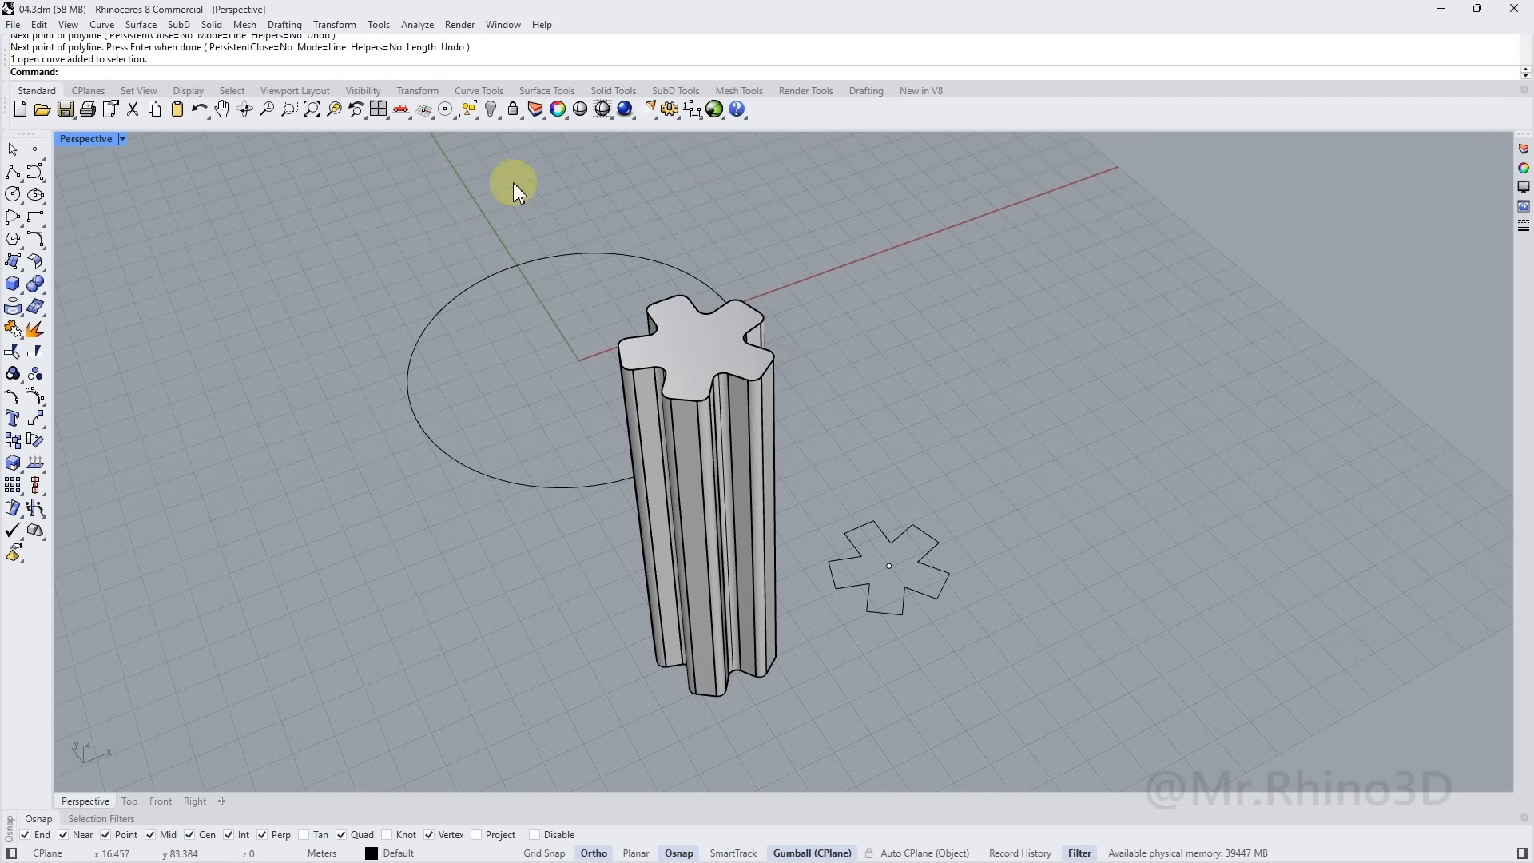
click(20, 517)
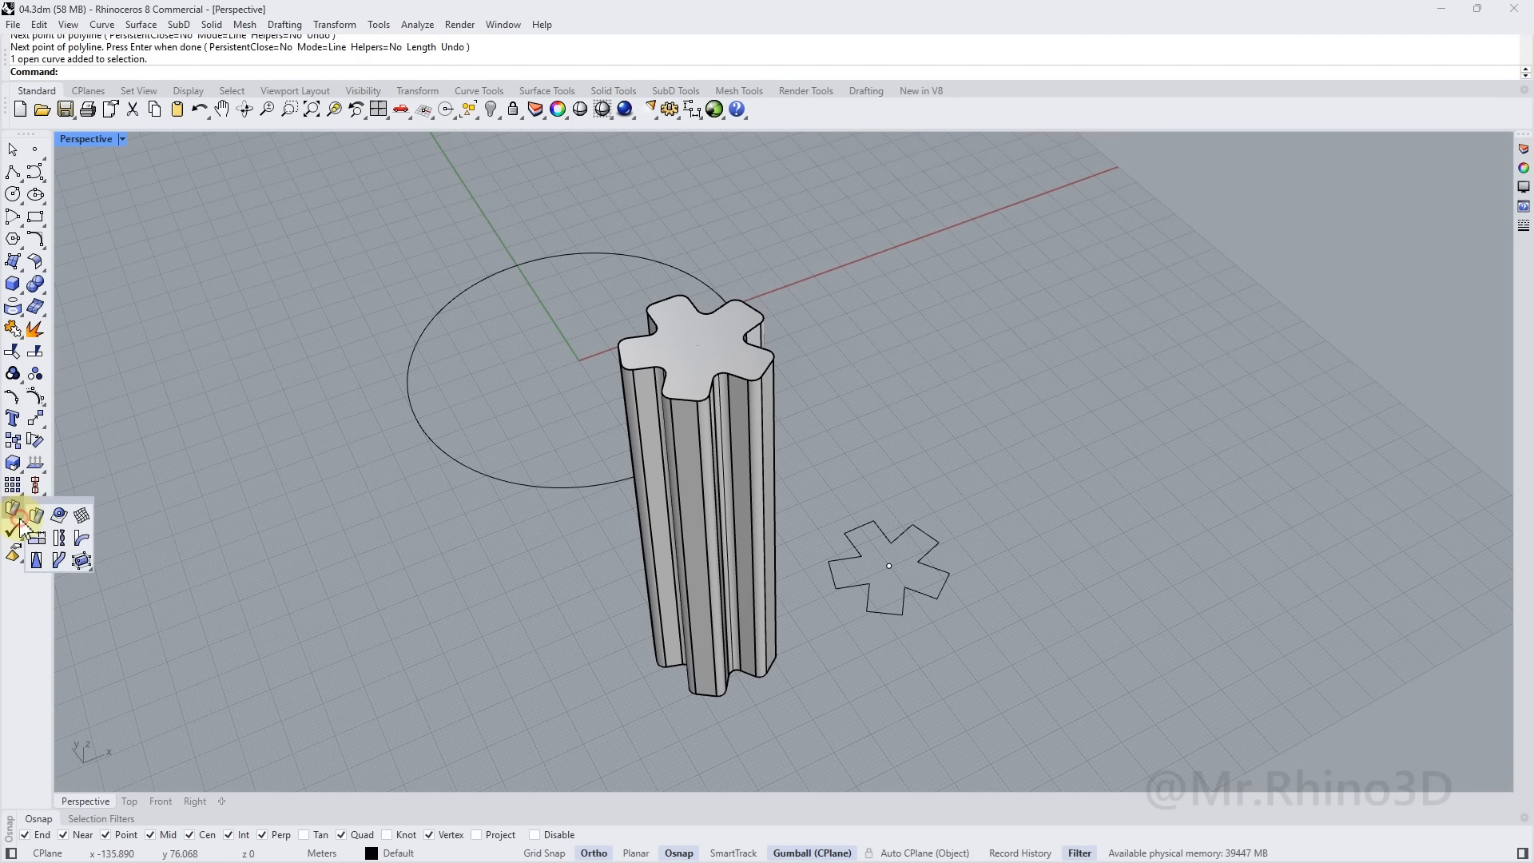
Twist the star column about an axis from its base centre to its top centre
click(60, 539)
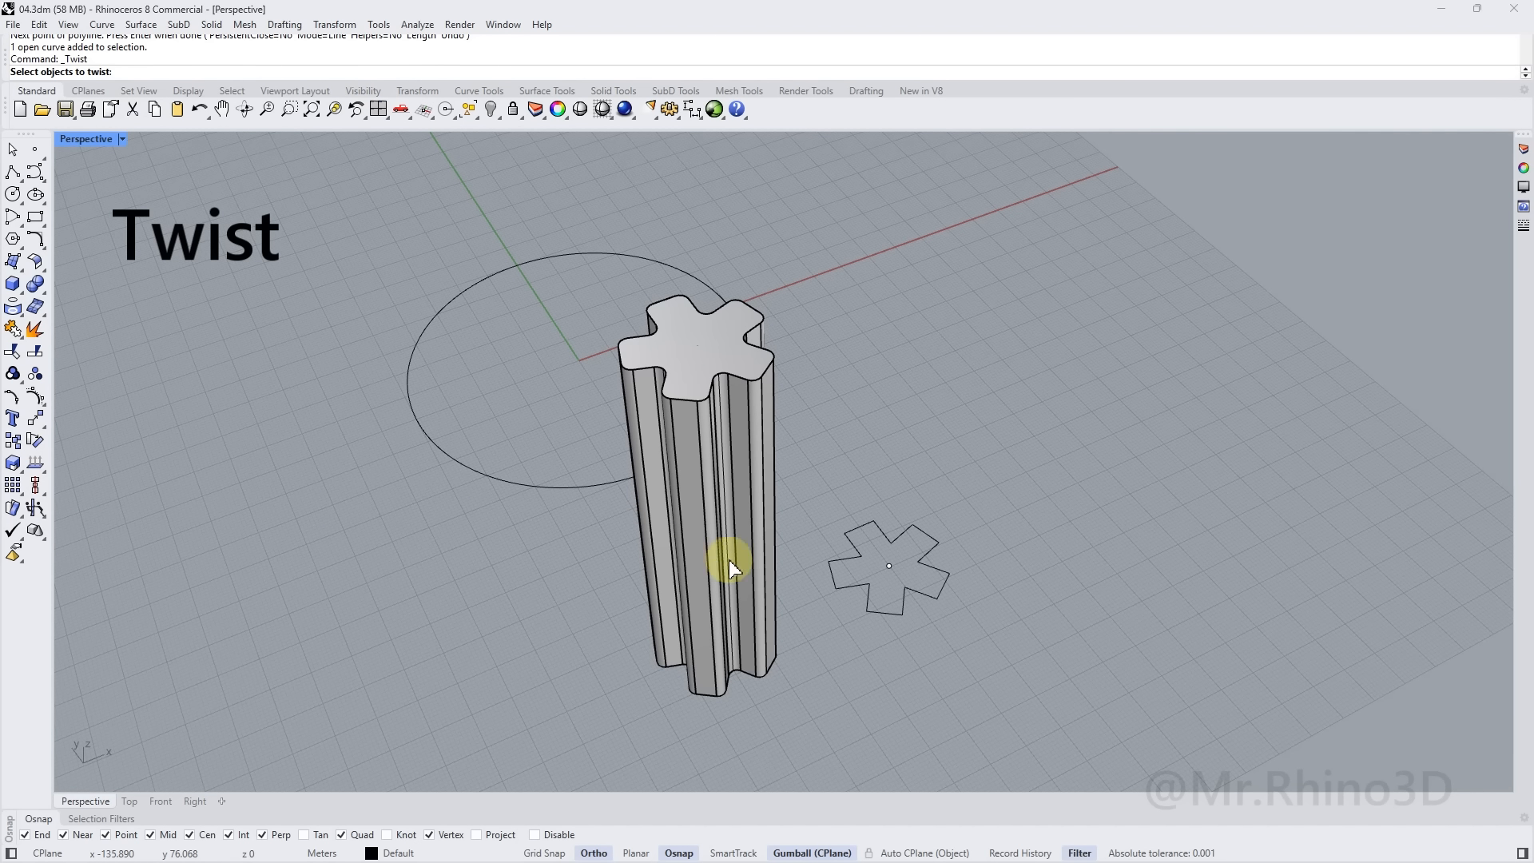
click(758, 554)
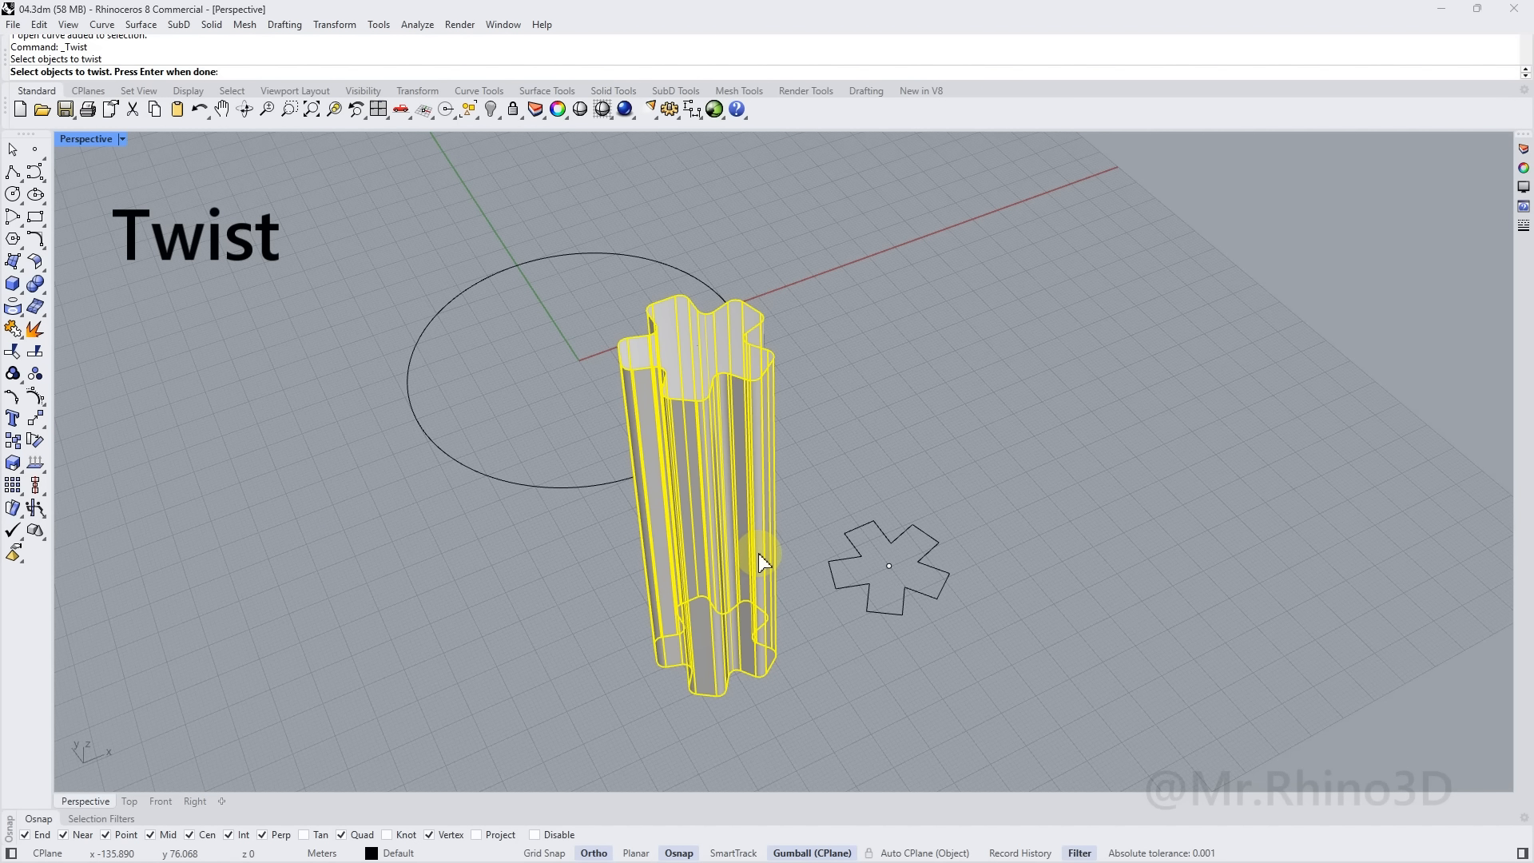
key(Return)
right_drag(686, 519, 723, 378)
scroll(715, 310, up, 7)
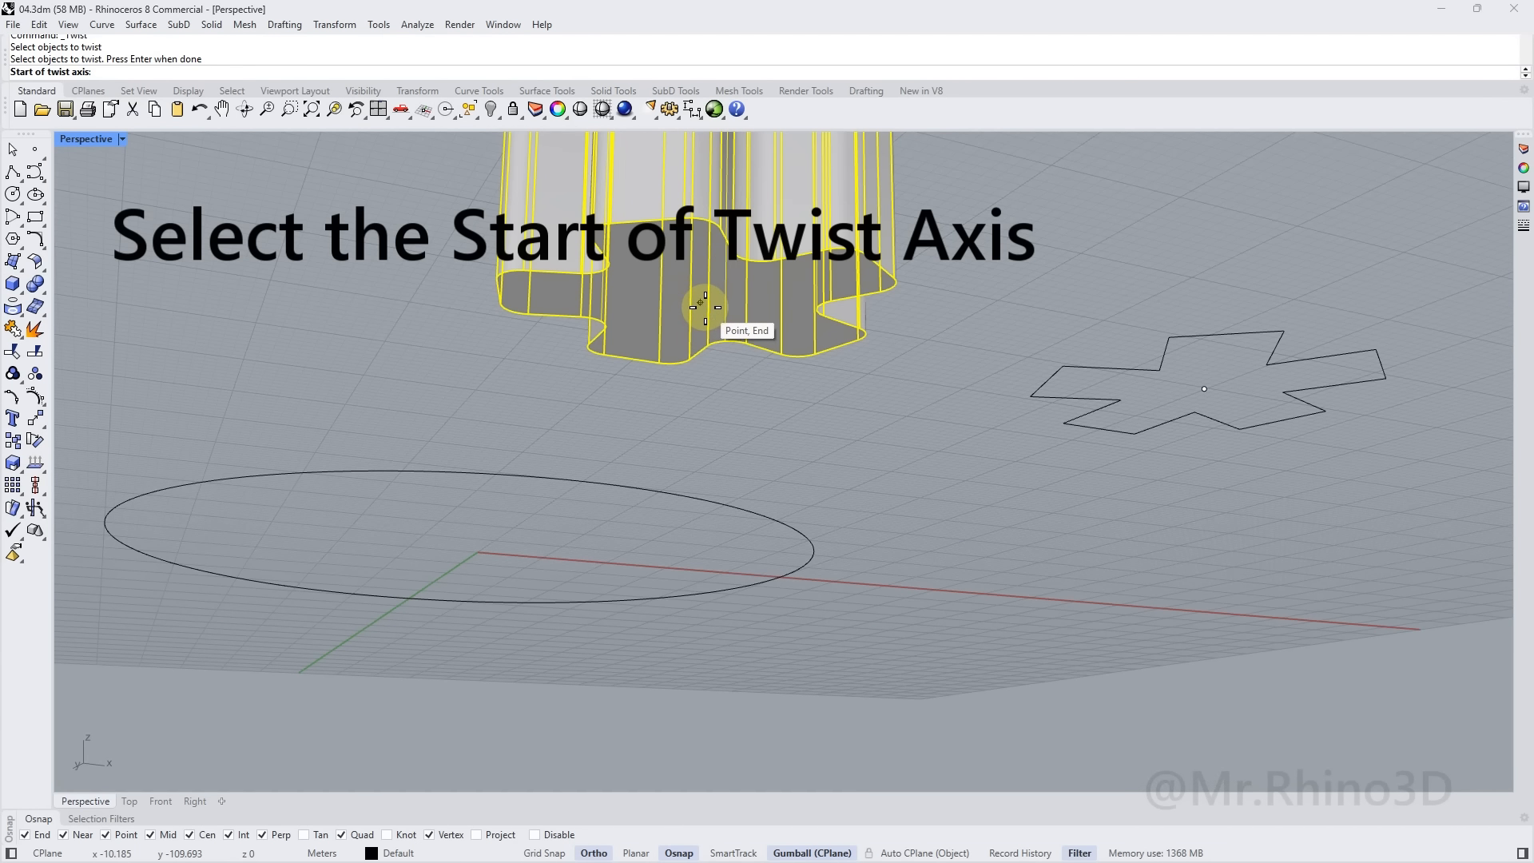
click(706, 307)
scroll(704, 296, down, 10)
right_drag(708, 284, 685, 382)
scroll(683, 371, up, 5)
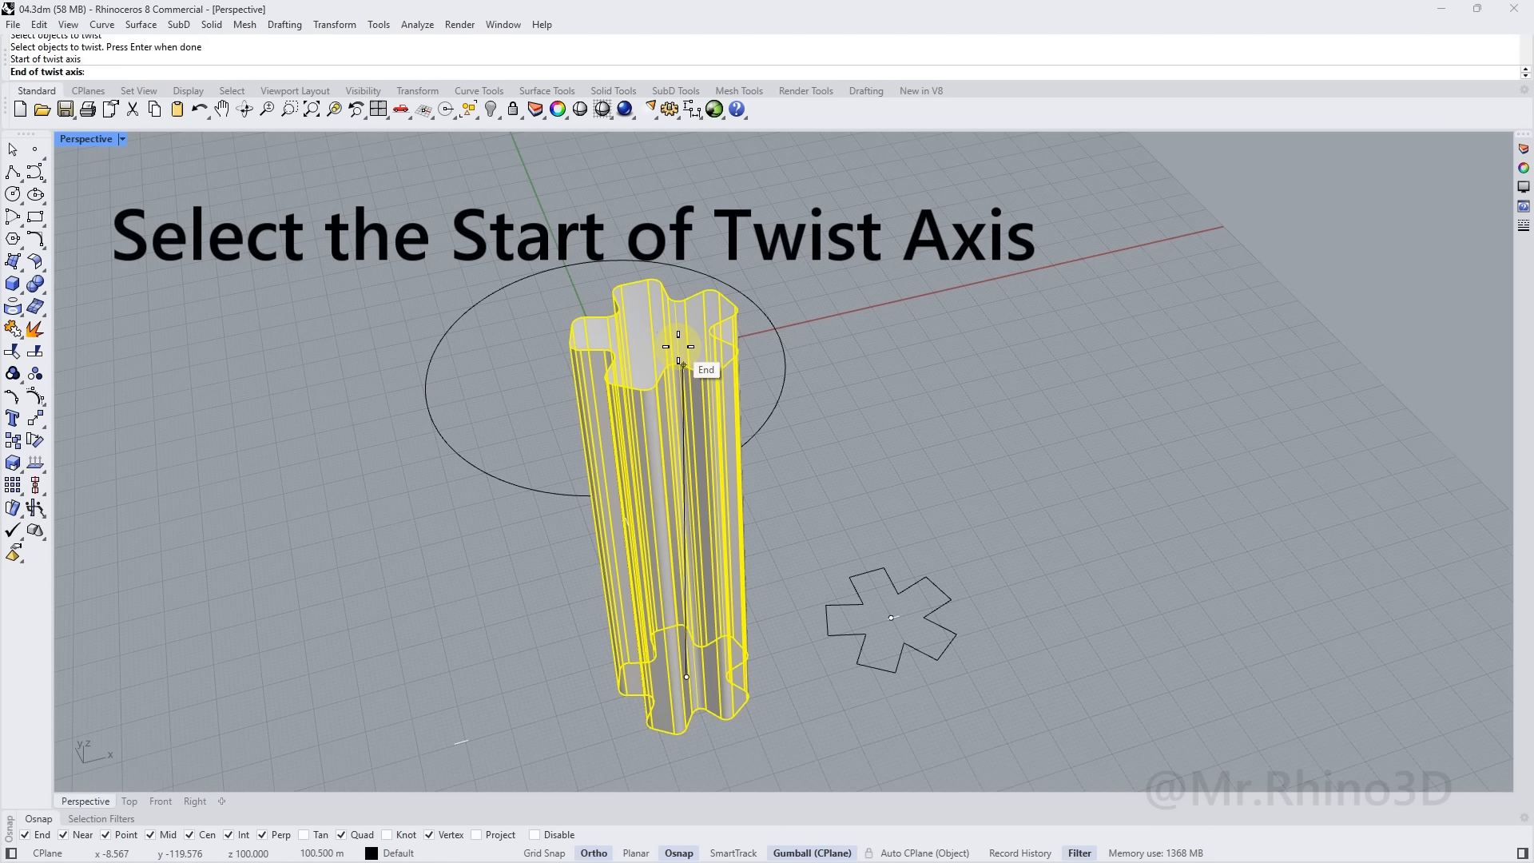
scroll(678, 347, up, 5)
click(656, 327)
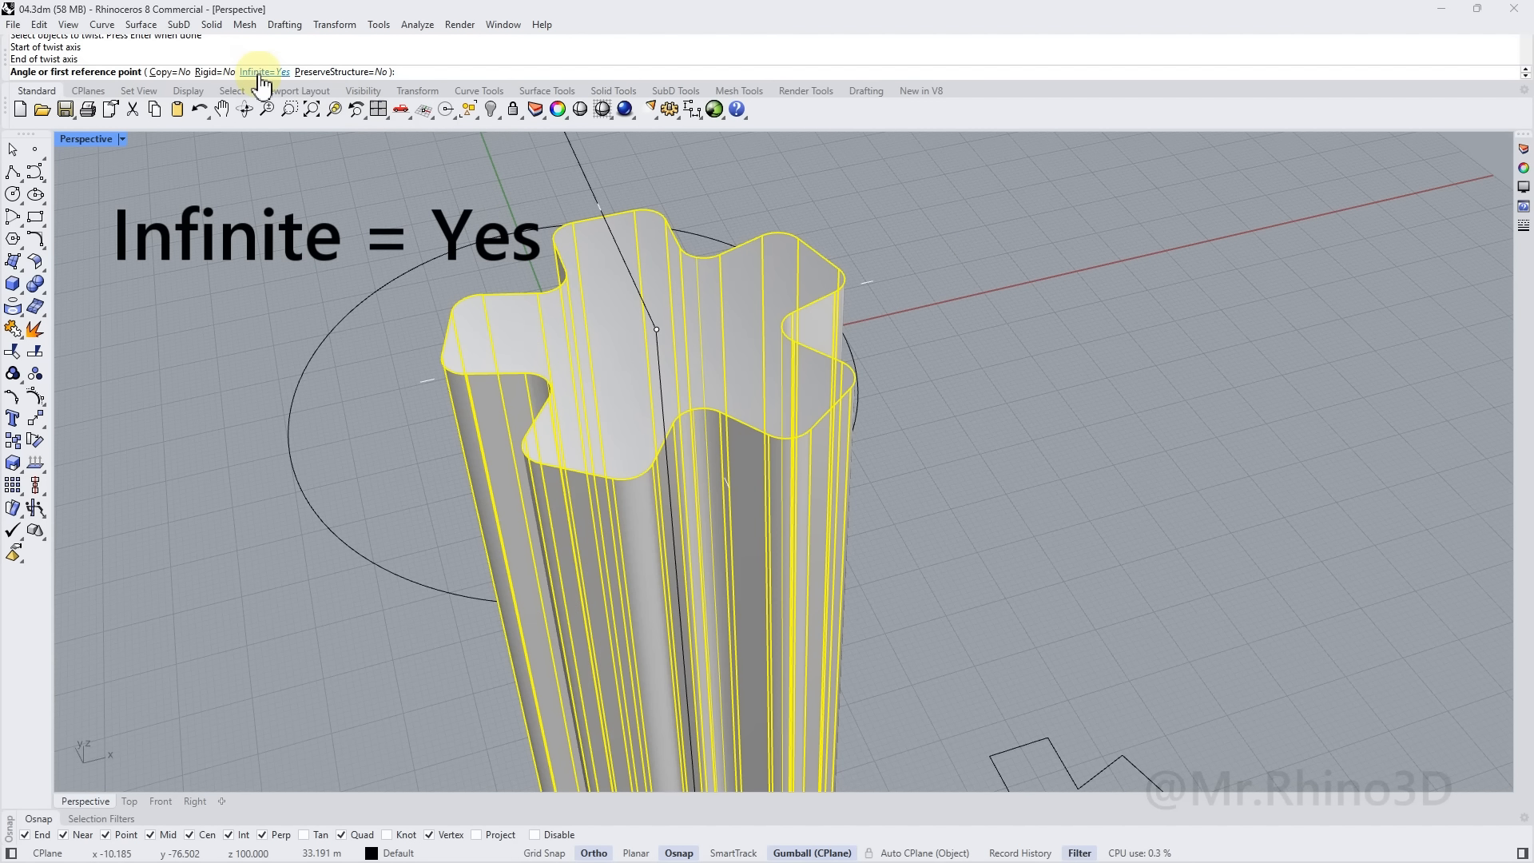
Set the twist angle with two reference points, spiralling the column screw-like
scroll(619, 241, down, 4)
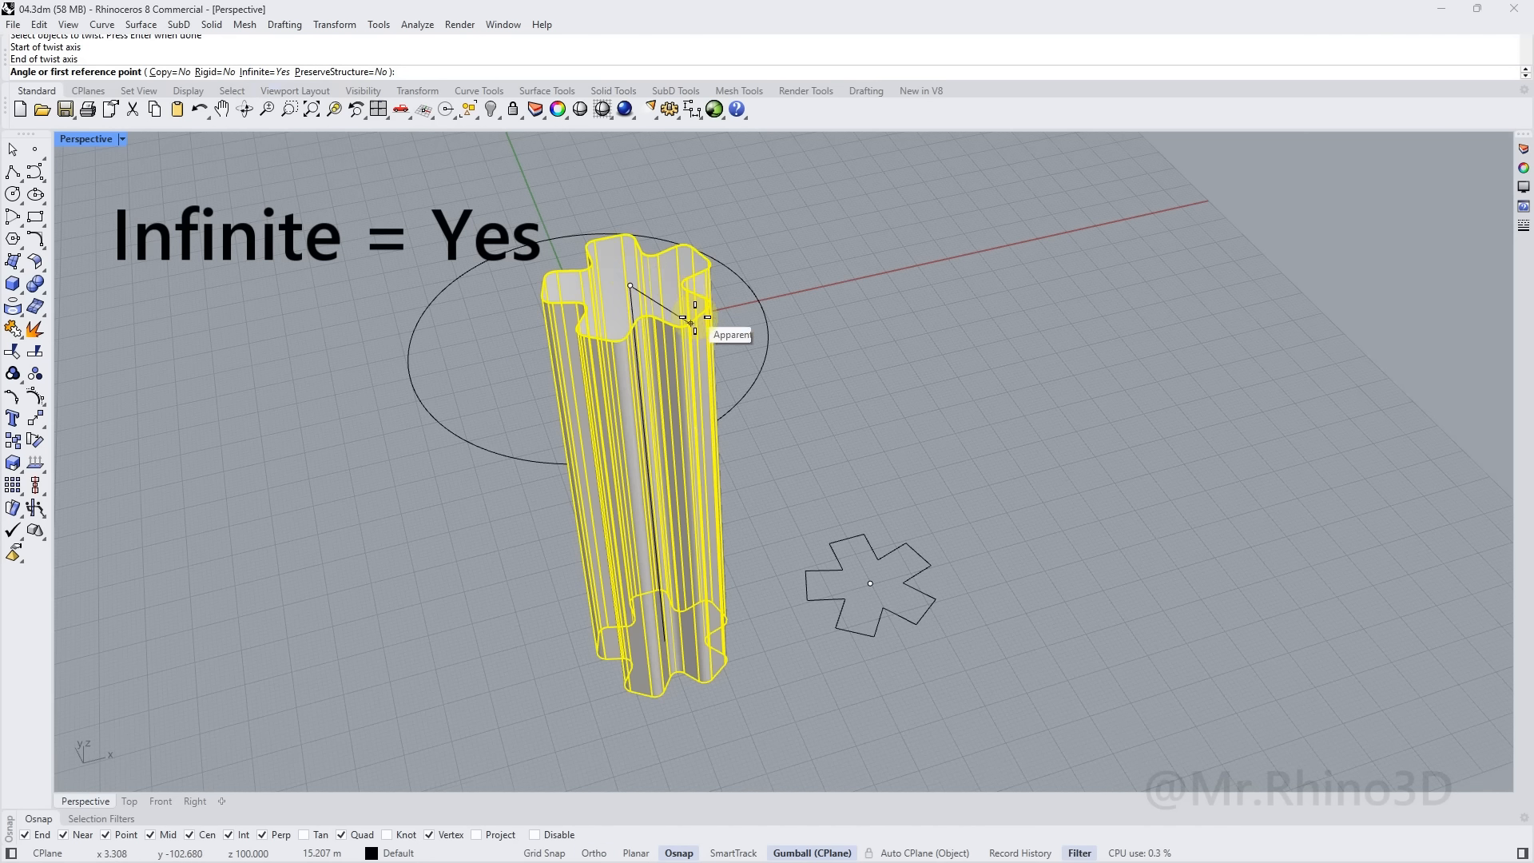
shift+right_drag(695, 308, 710, 365)
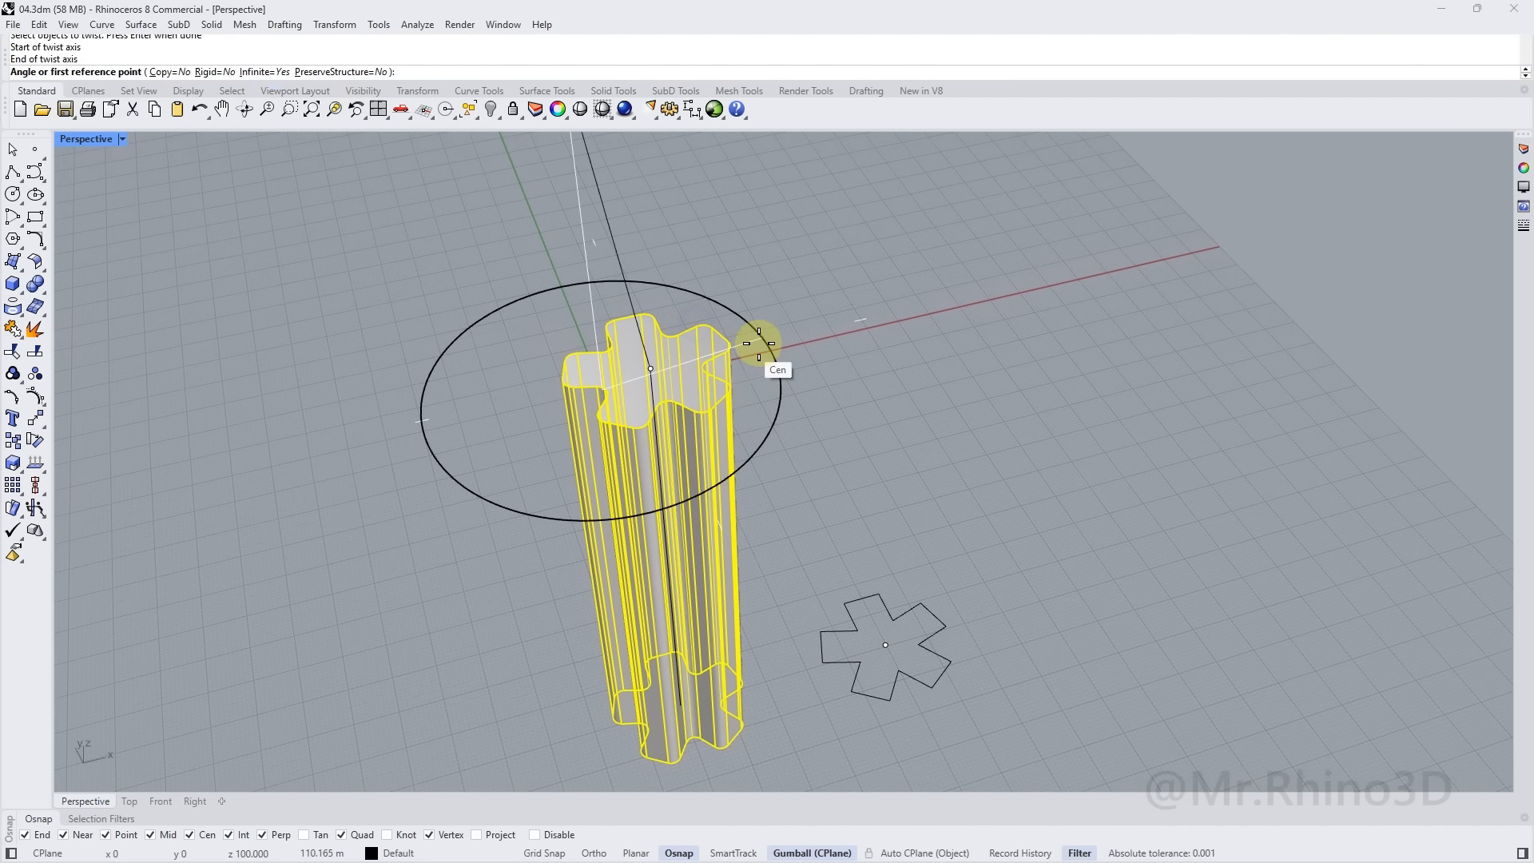
click(816, 327)
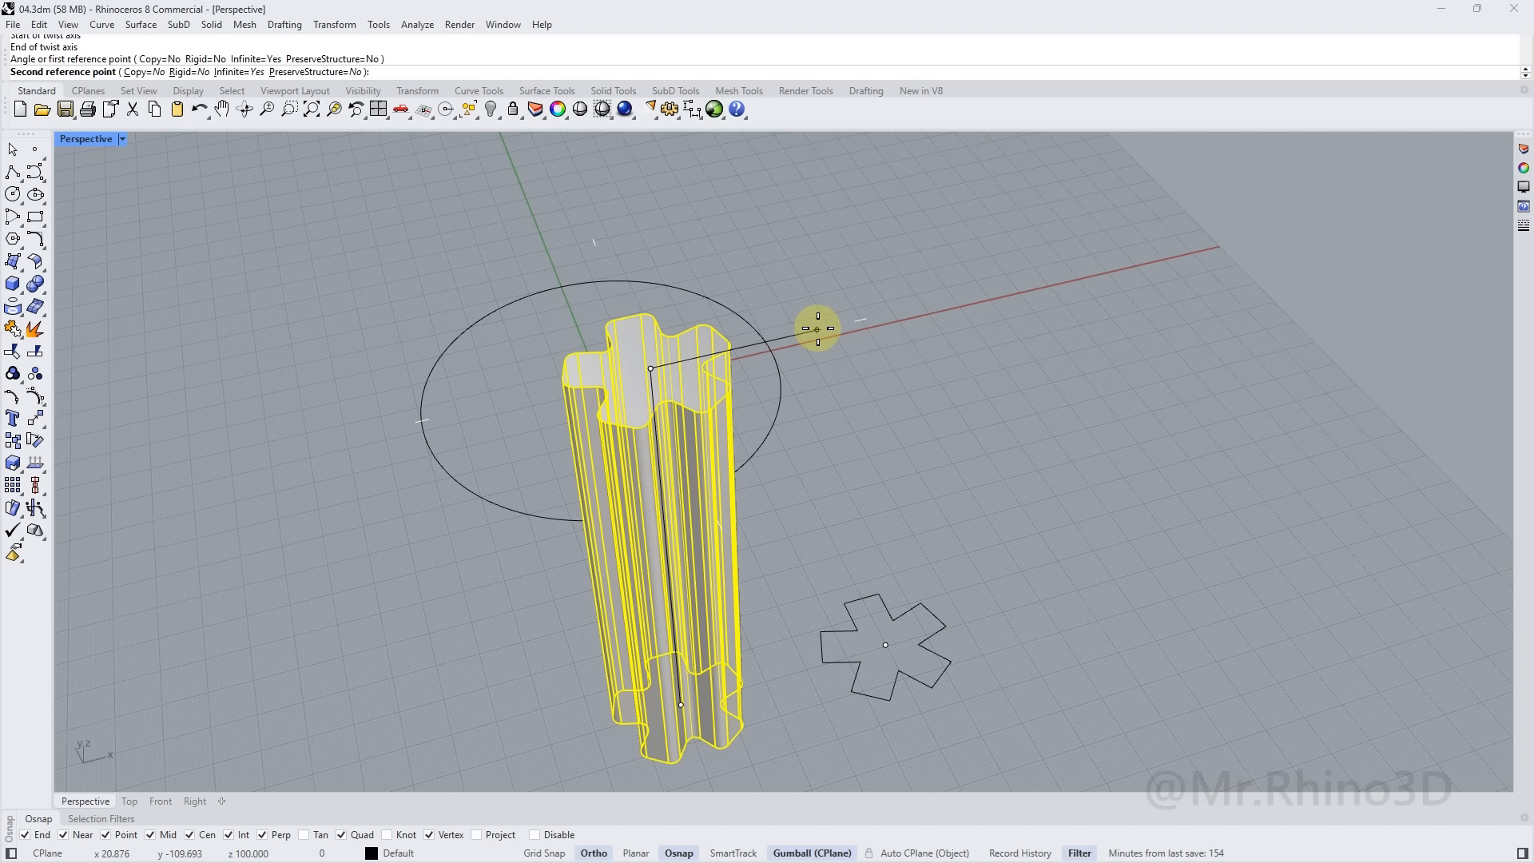
click(817, 327)
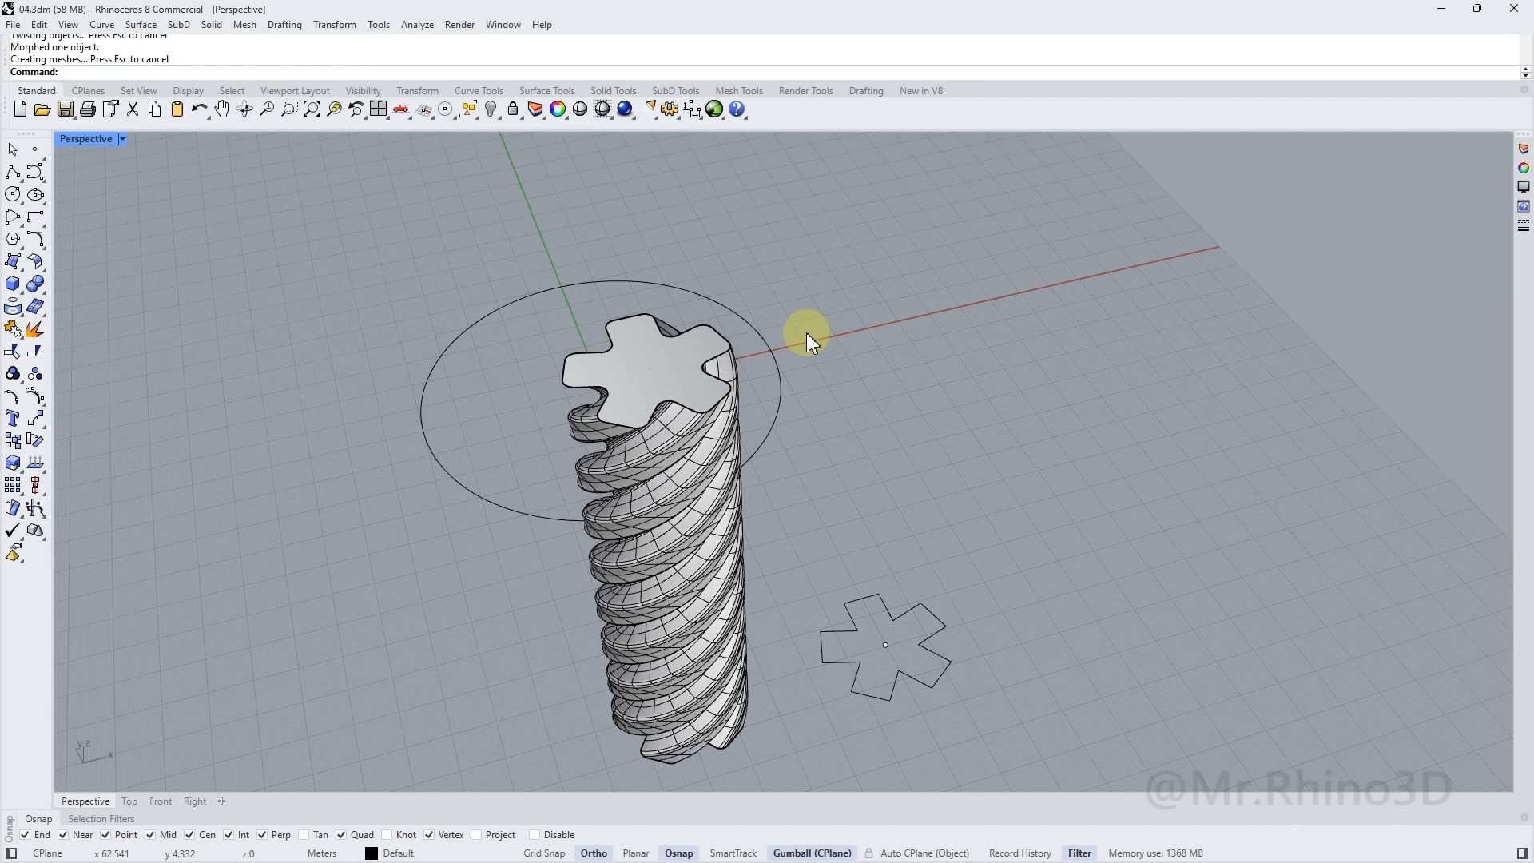
right_drag(761, 394, 784, 376)
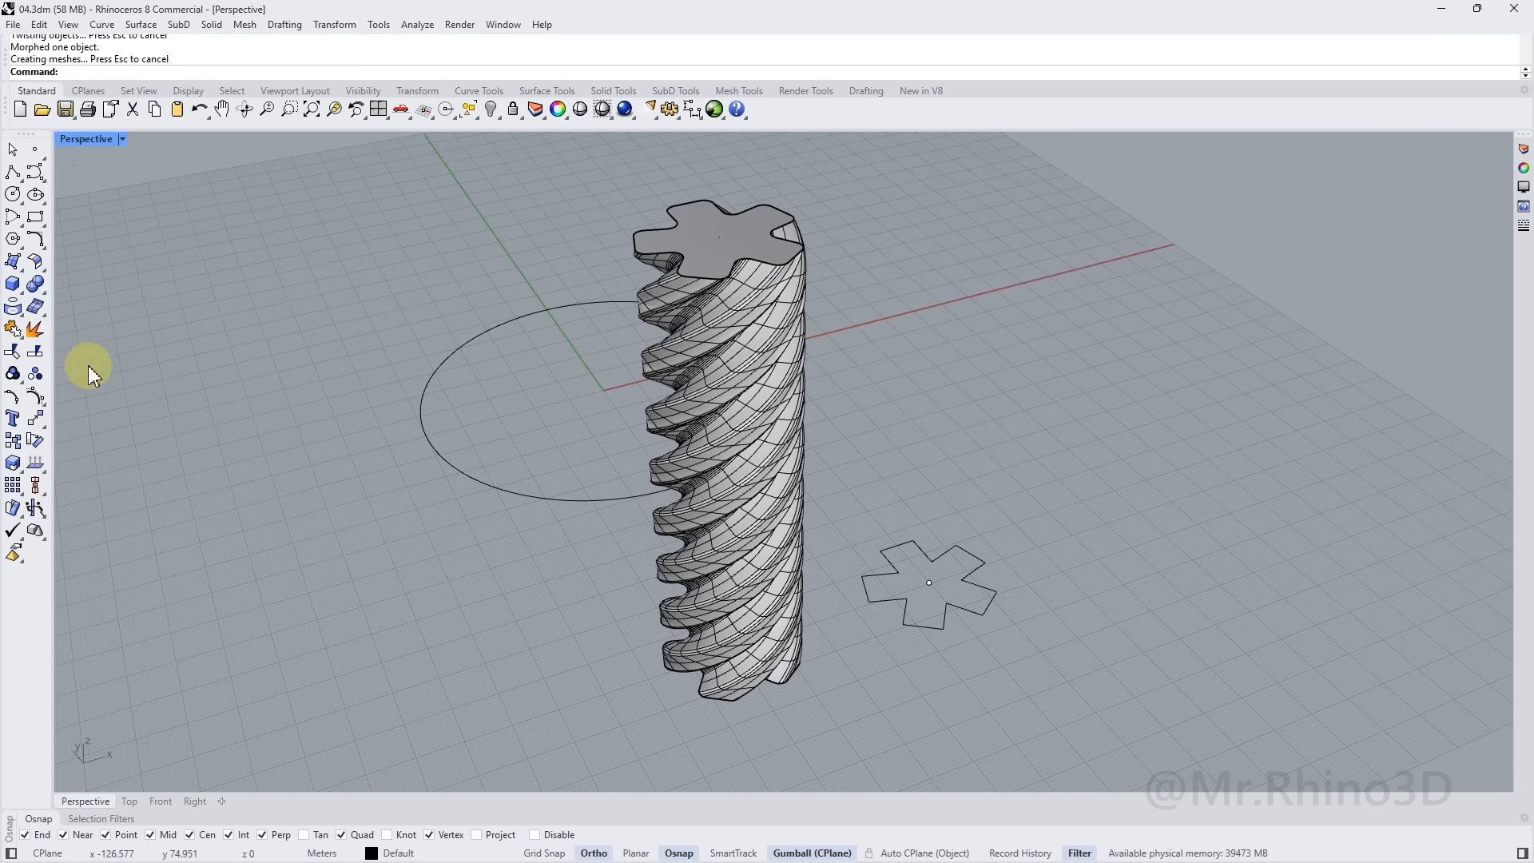
Contour the twisted column vertically from its base at 0.5 spacing
click(25, 322)
click(36, 338)
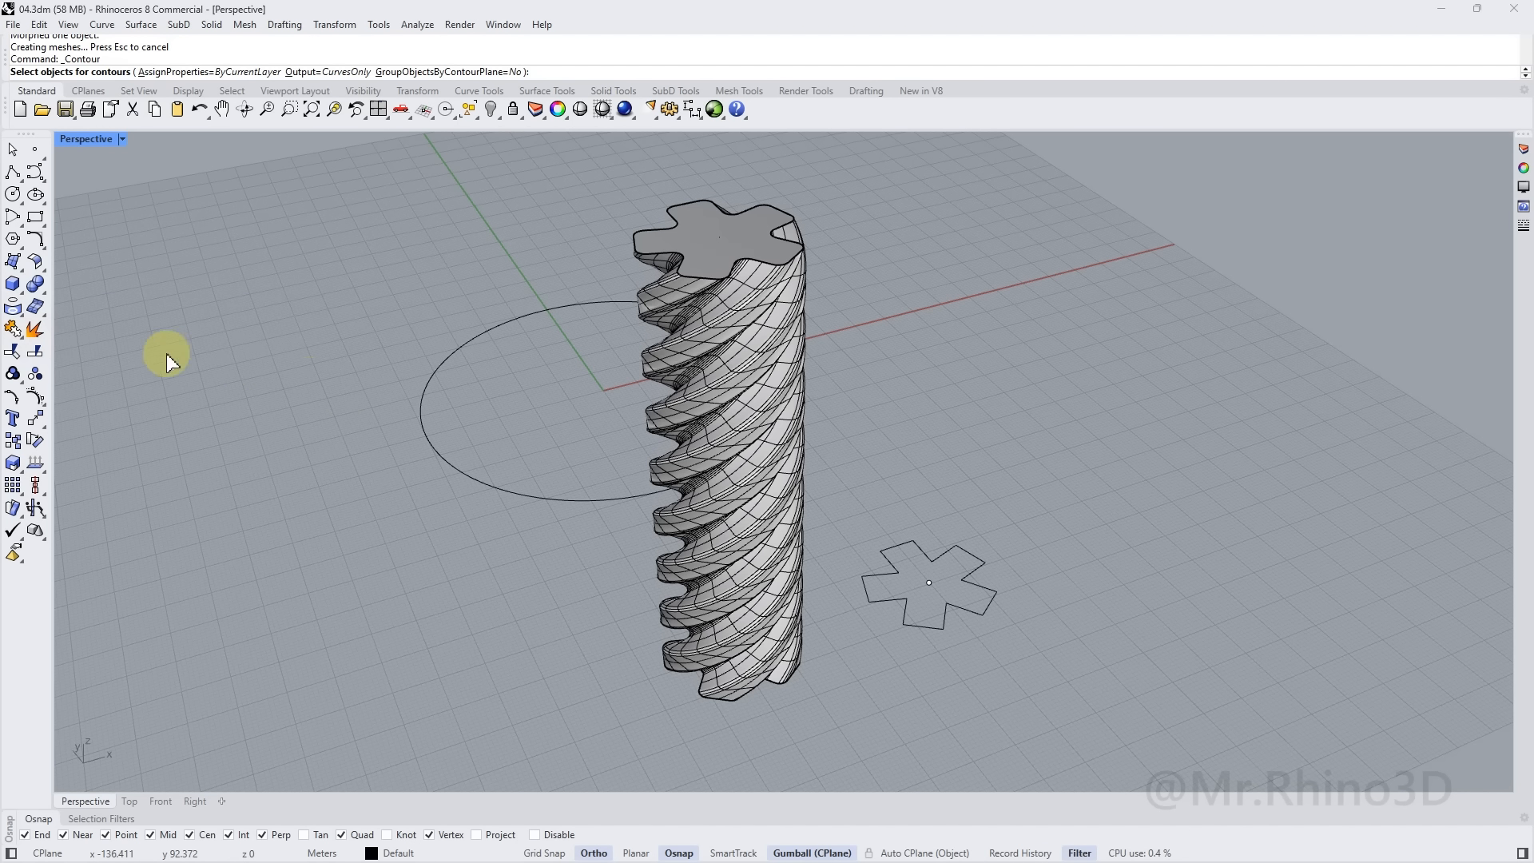
click(743, 561)
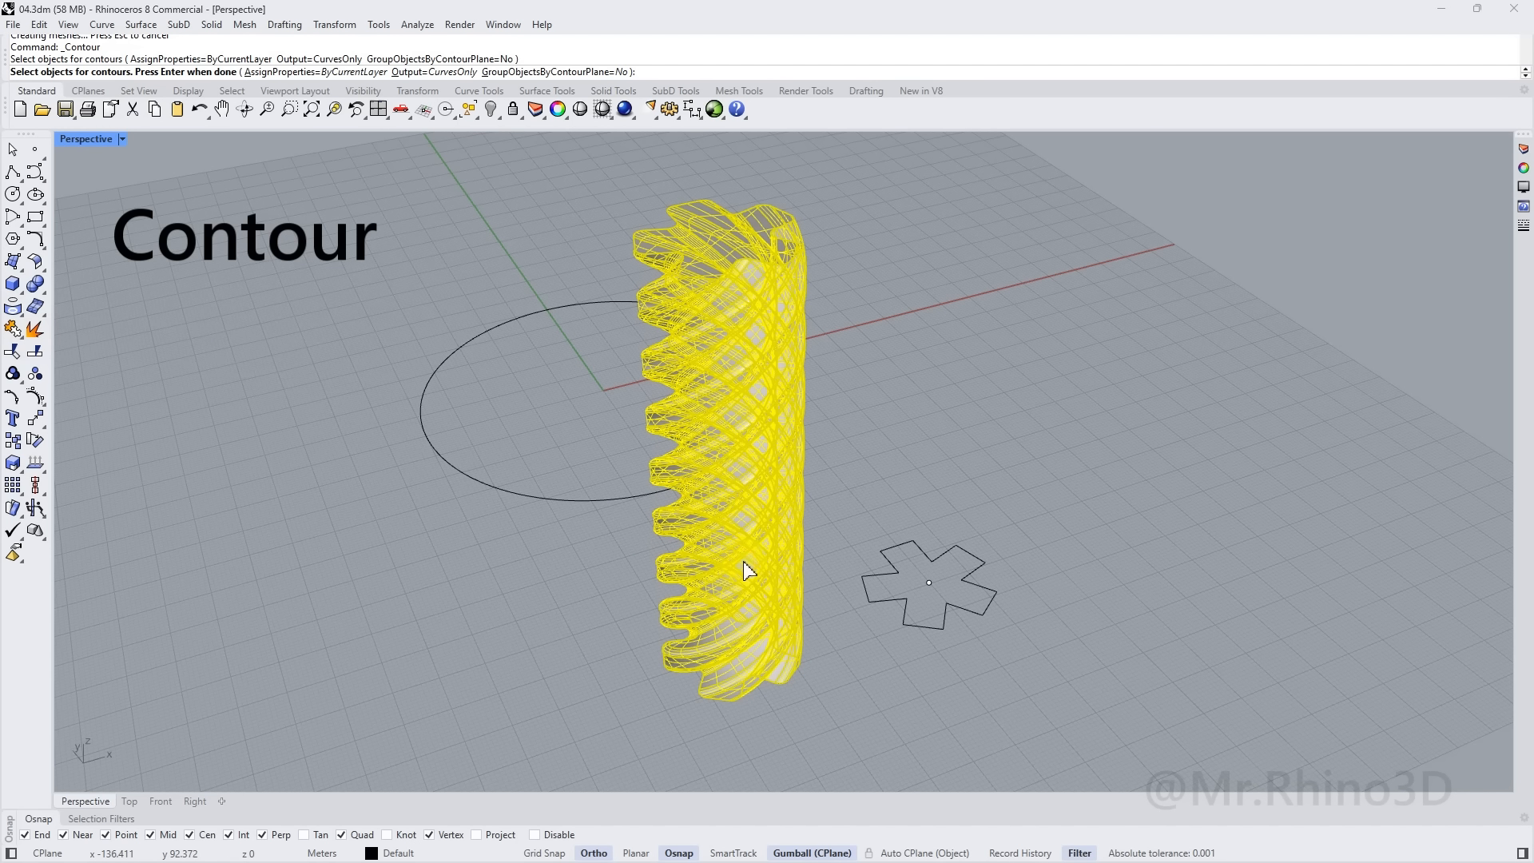
key(Return)
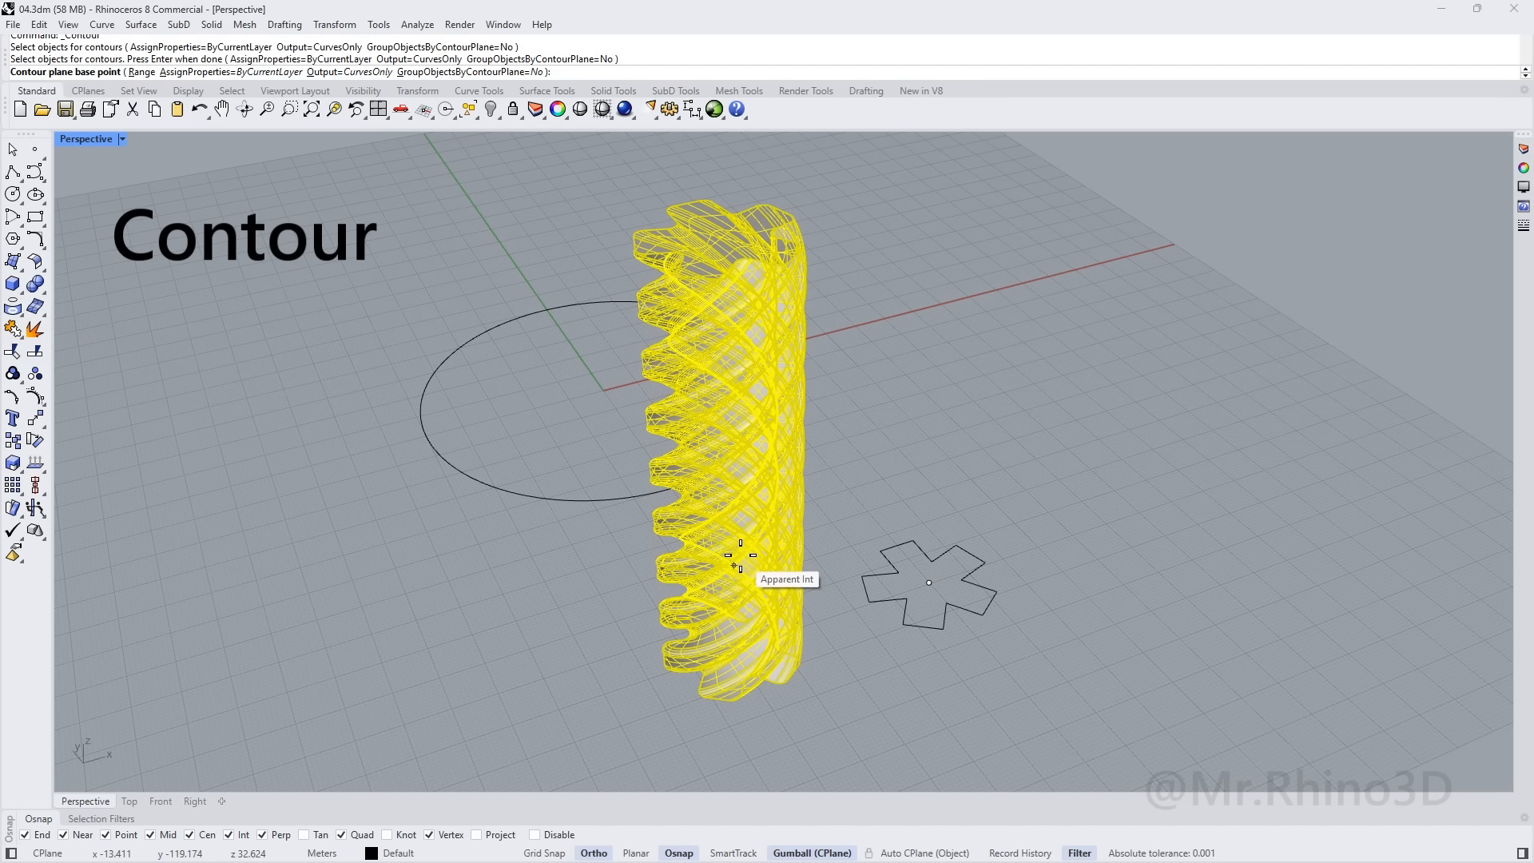
scroll(739, 719, up, 5)
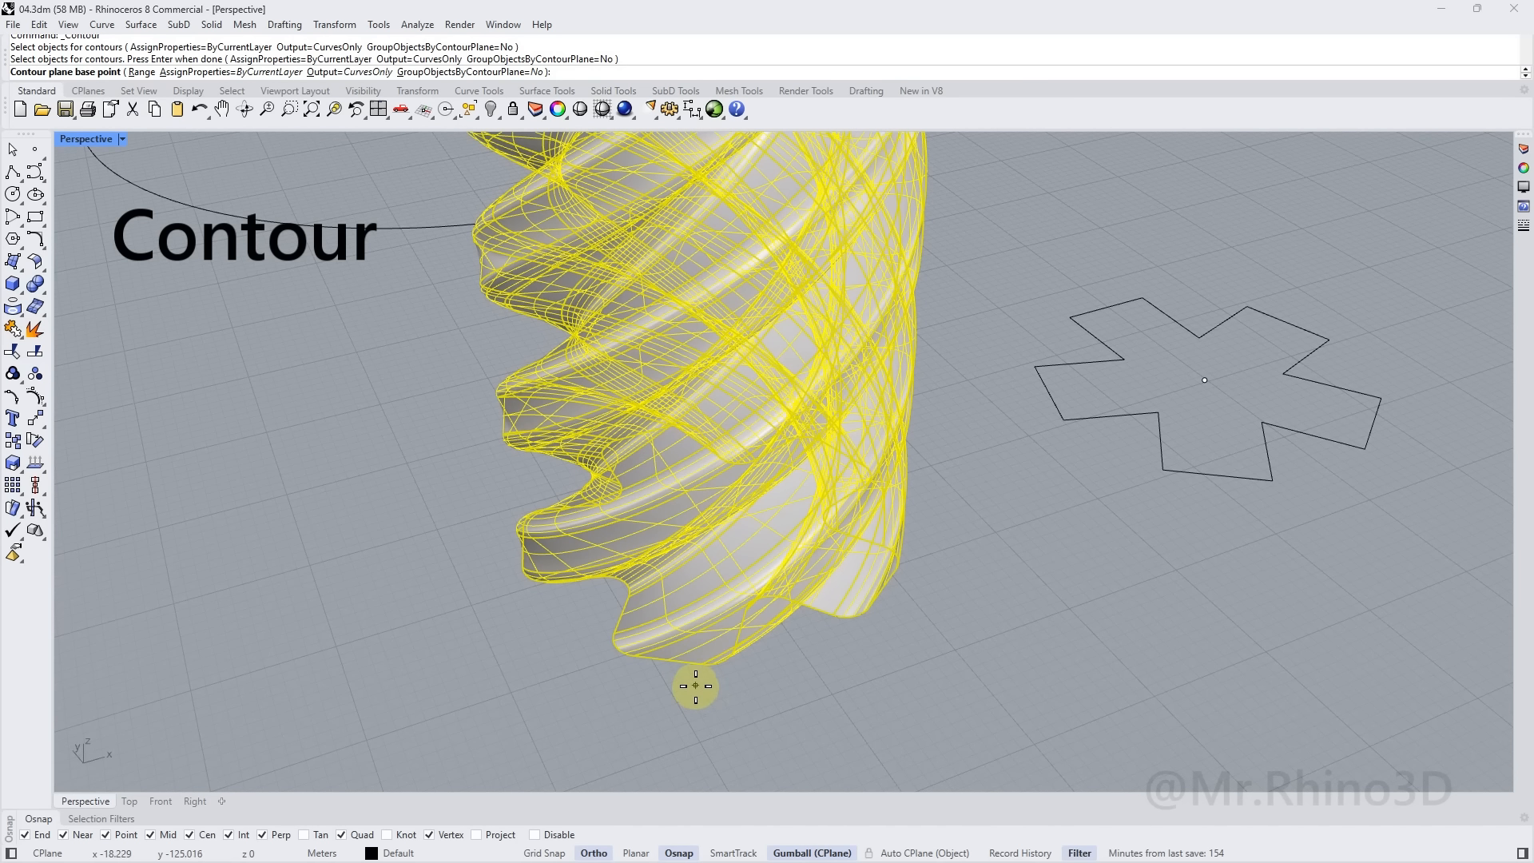
click(683, 672)
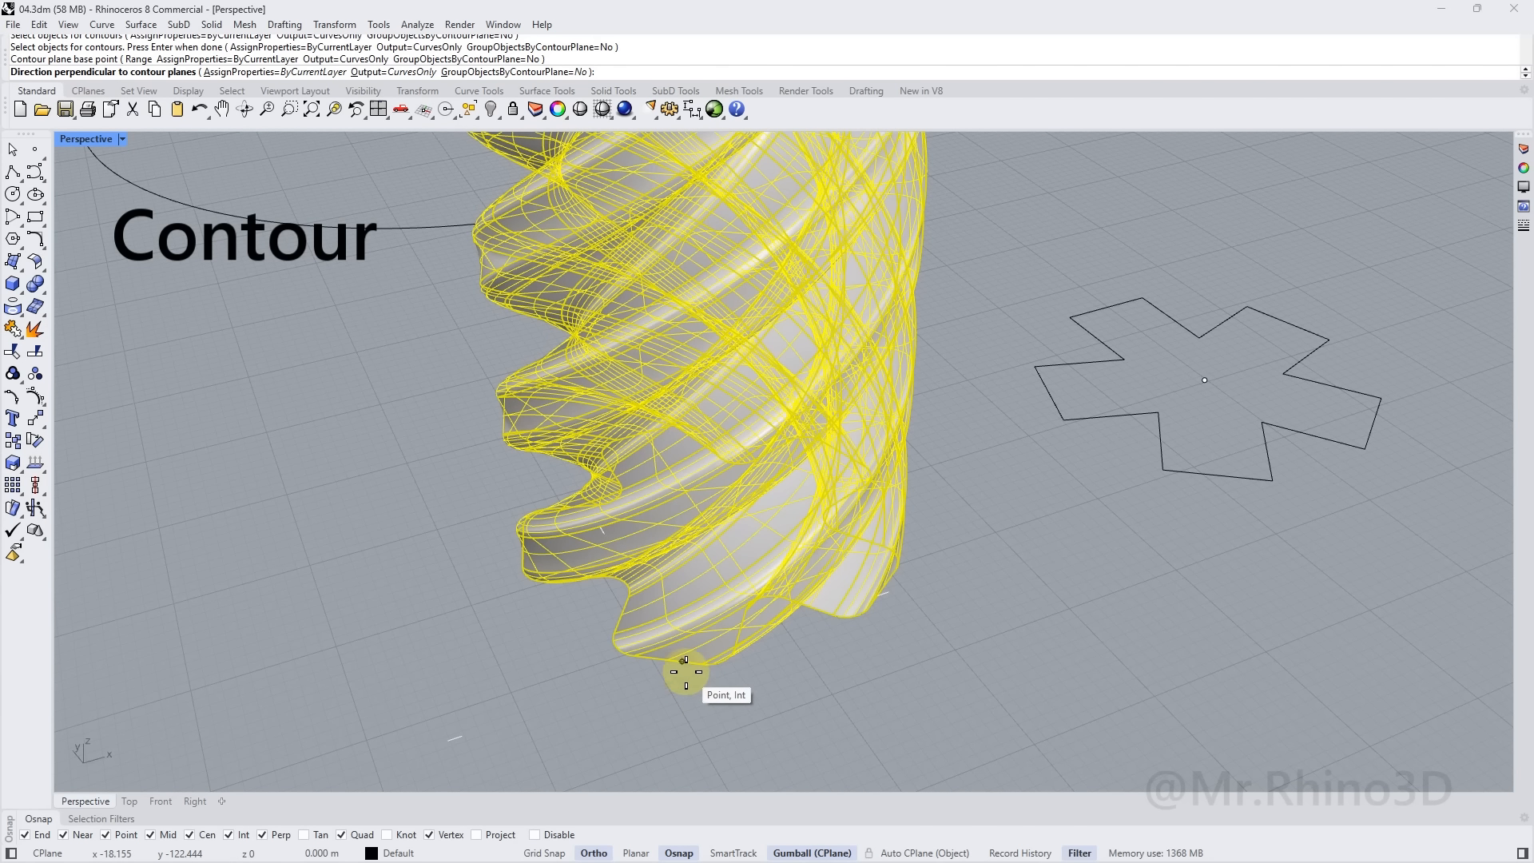
scroll(685, 583, down, 5)
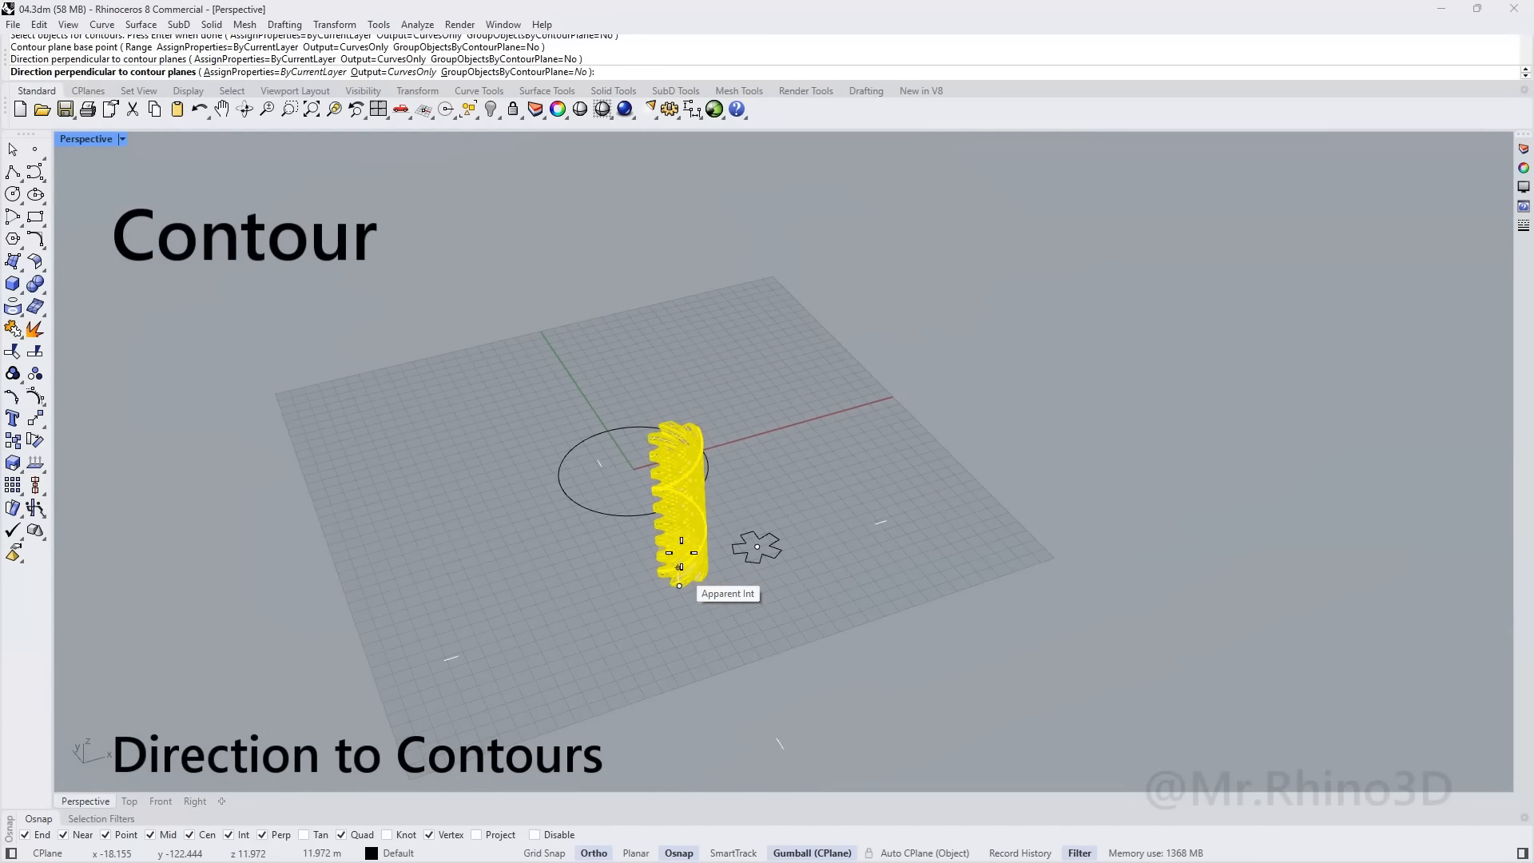
right_drag(694, 344, 725, 232)
click(719, 226)
right_drag(594, 300, 567, 386)
scroll(650, 520, up, 6)
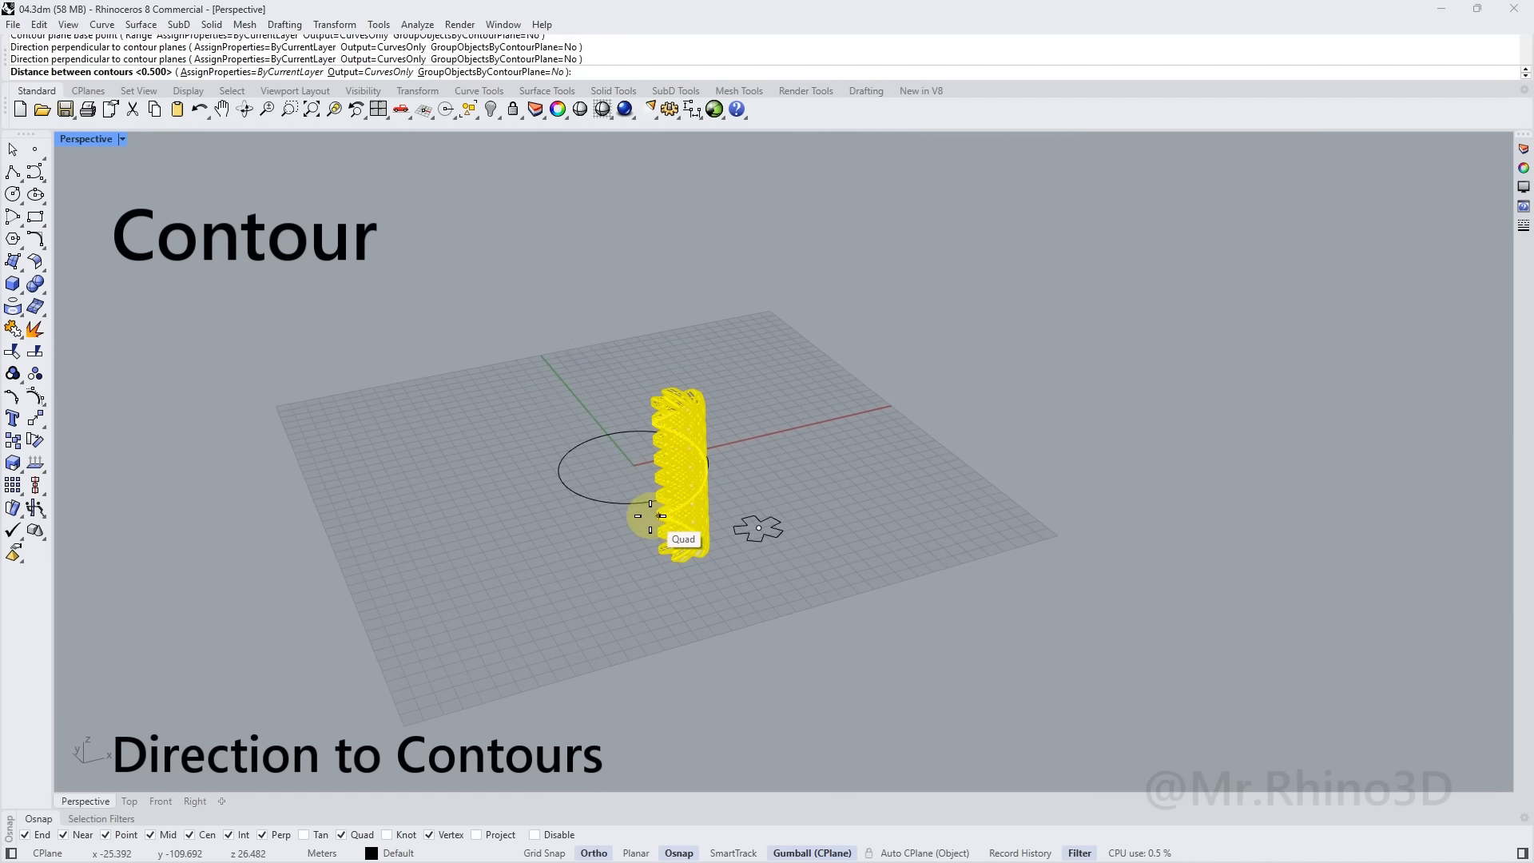
scroll(657, 531, up, 3)
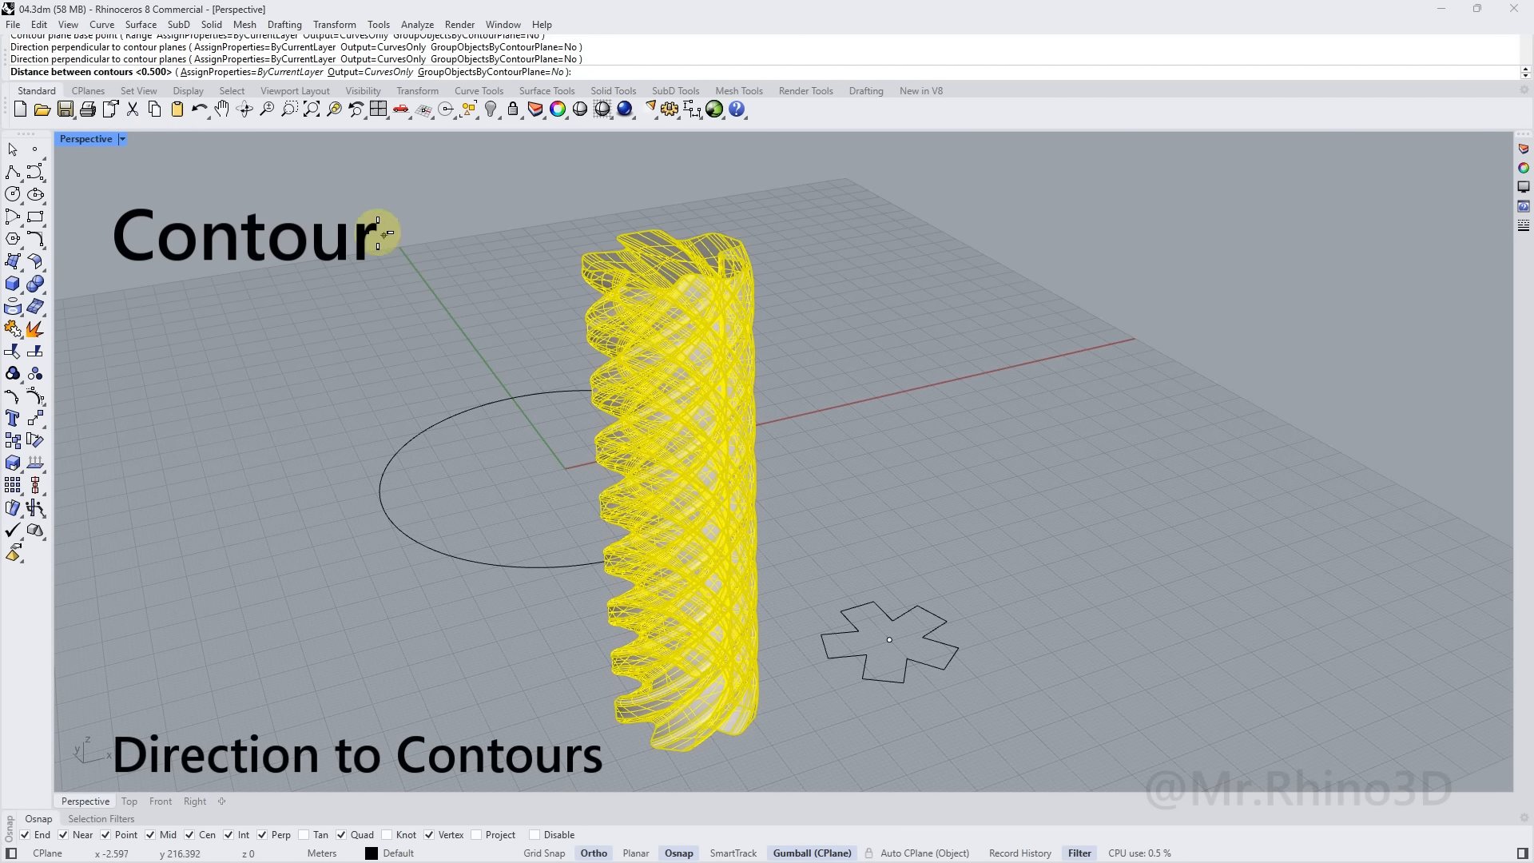
right_click(428, 415)
Drop the top outline from the selection and group the remaining contour curves
scroll(597, 281, up, 10)
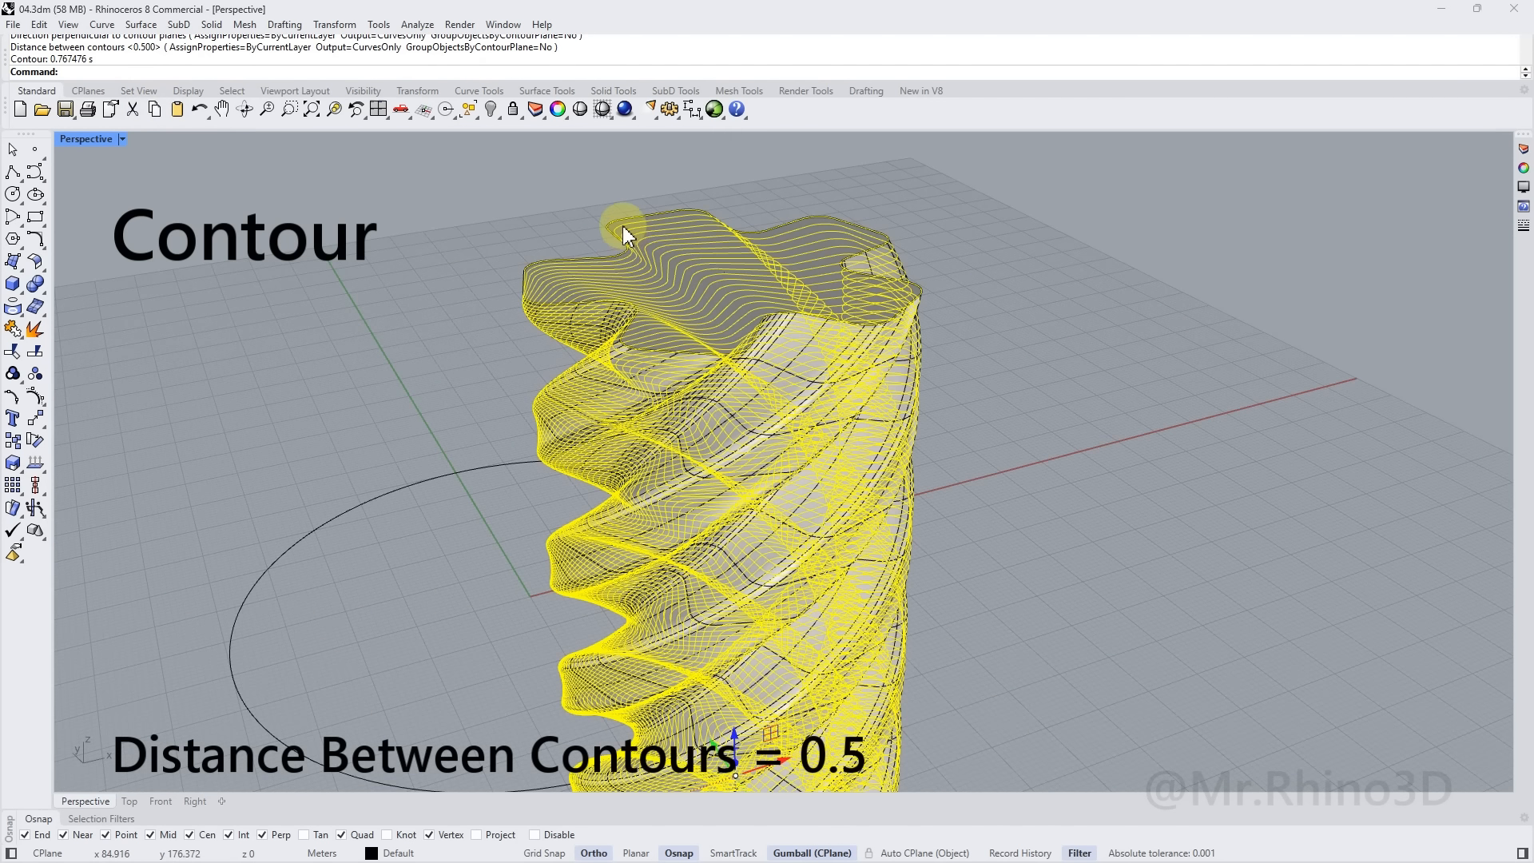
ctrl+click(615, 205)
scroll(615, 205, down, 10)
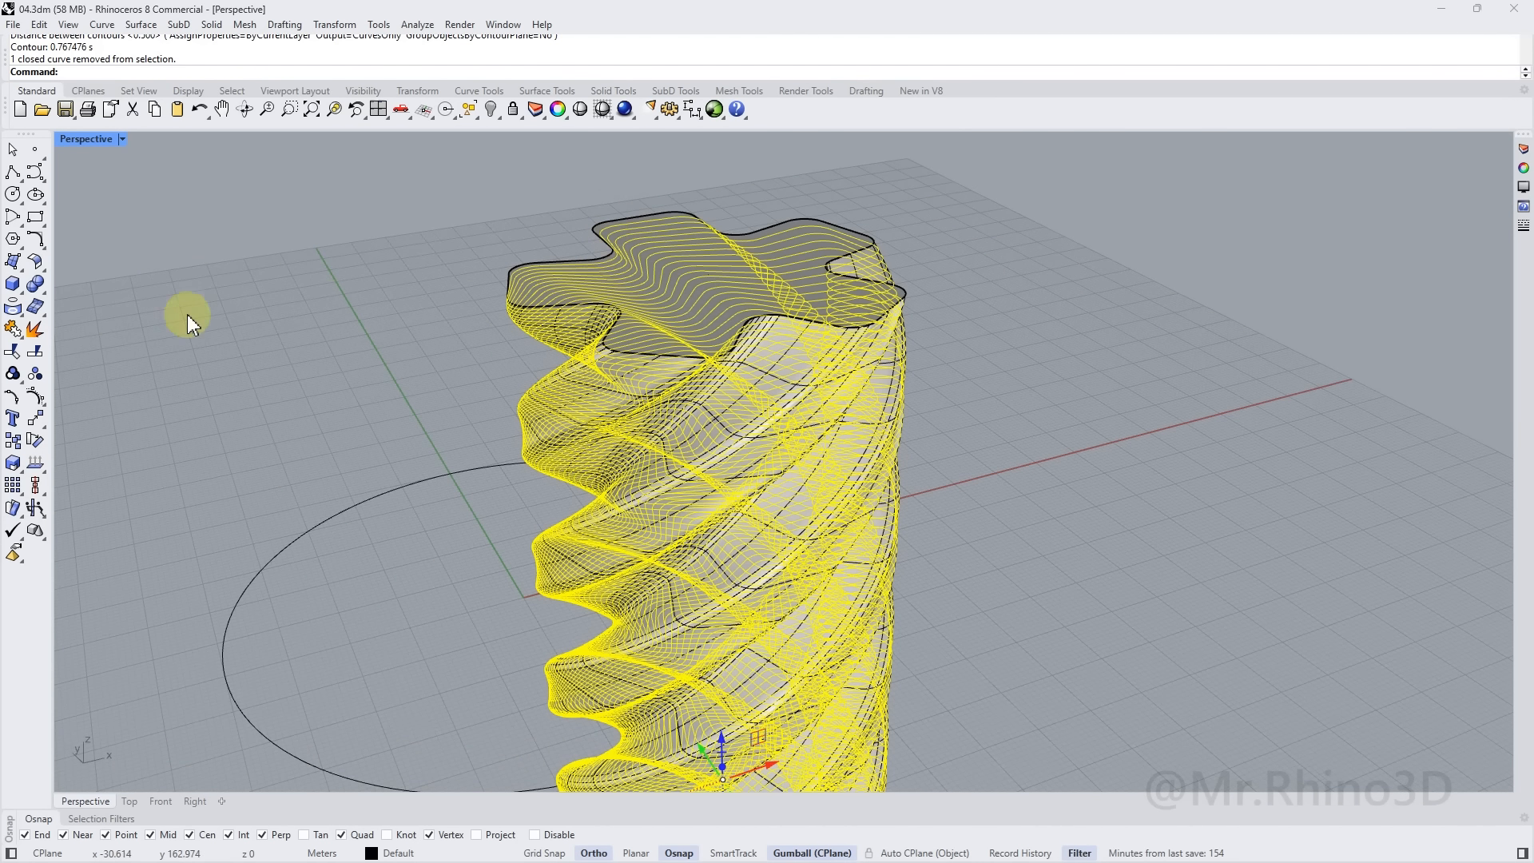
click(12, 373)
scroll(564, 429, down, 8)
scroll(675, 549, up, 4)
Start Flow Along Curve with the twisted solid column as the object to flow
key(Escape)
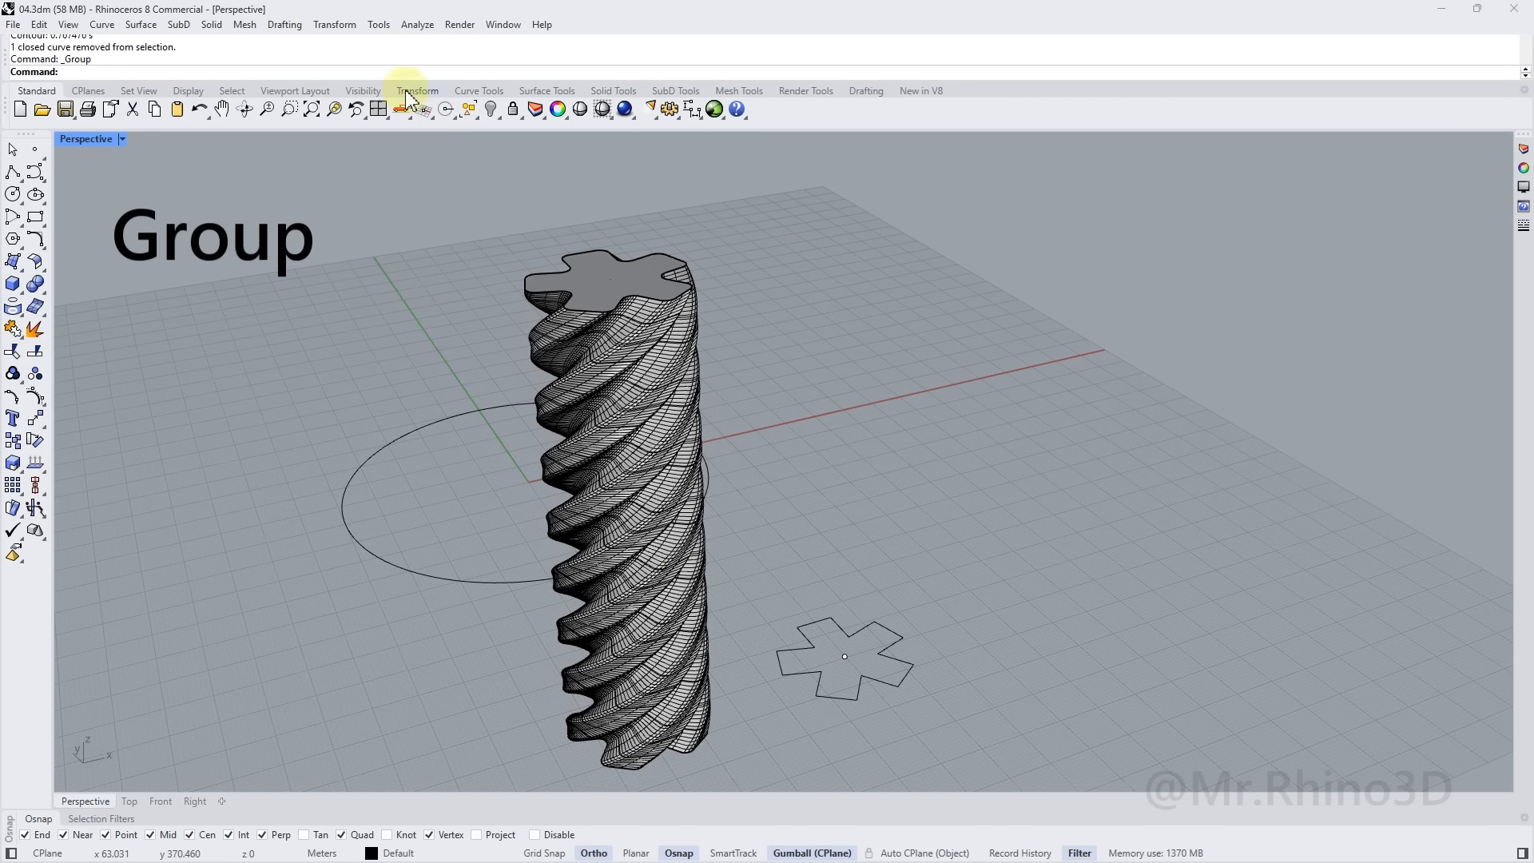
click(335, 24)
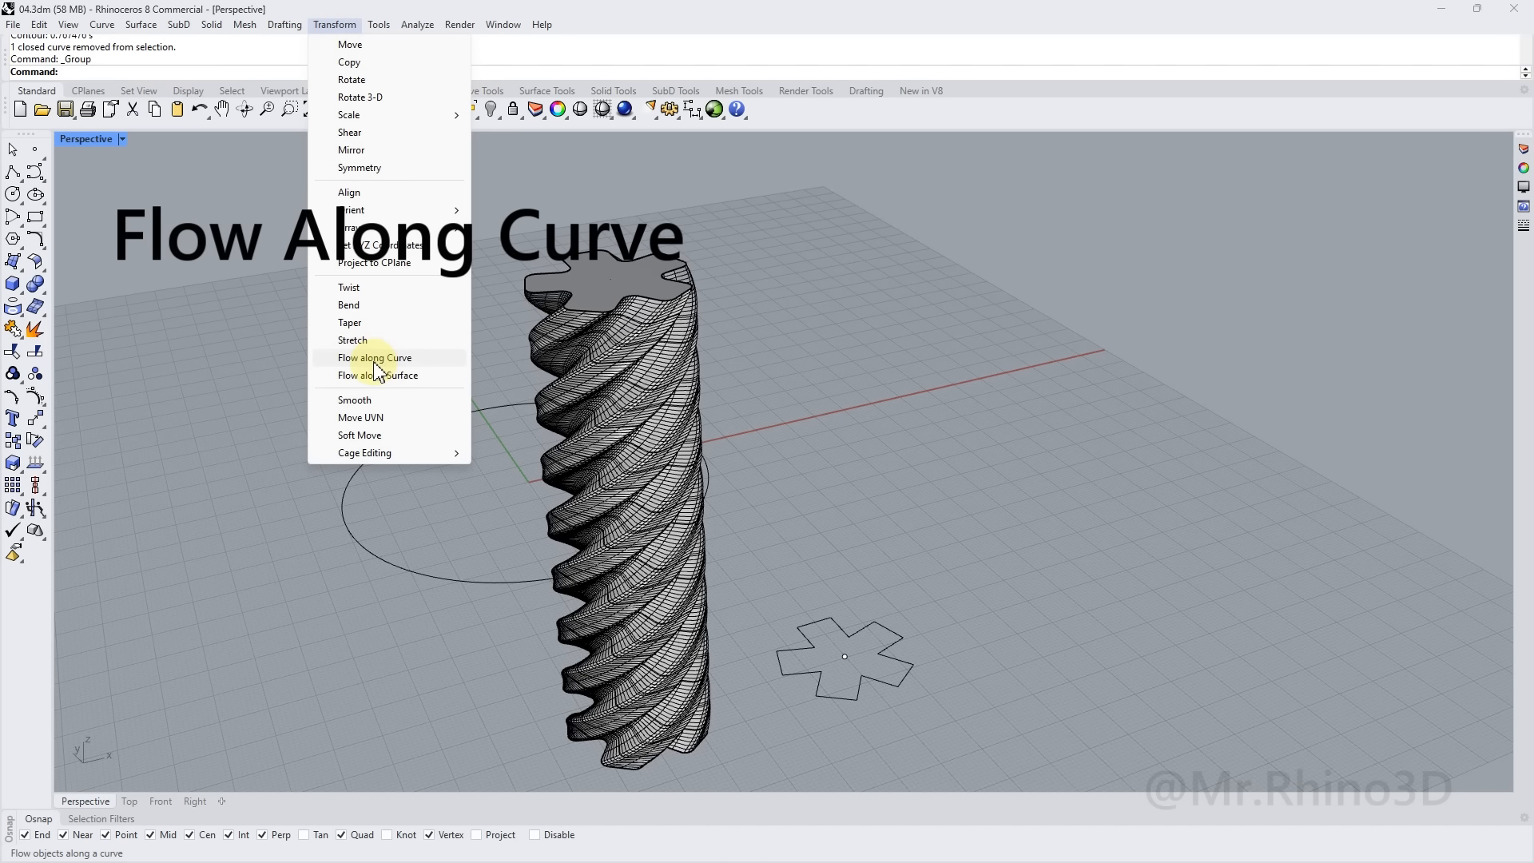
click(430, 360)
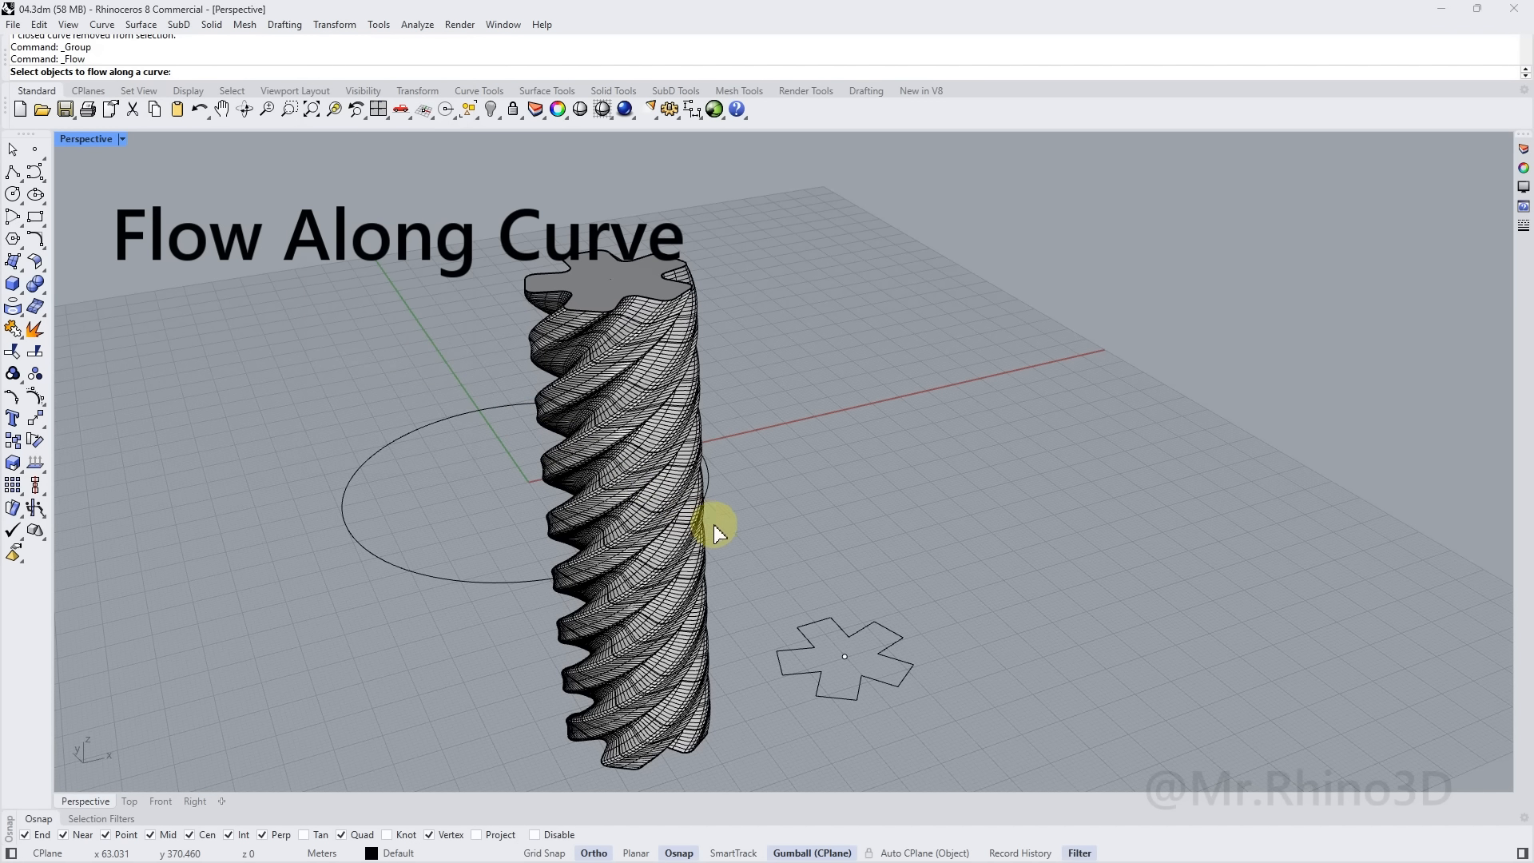
scroll(712, 525, up, 5)
click(706, 557)
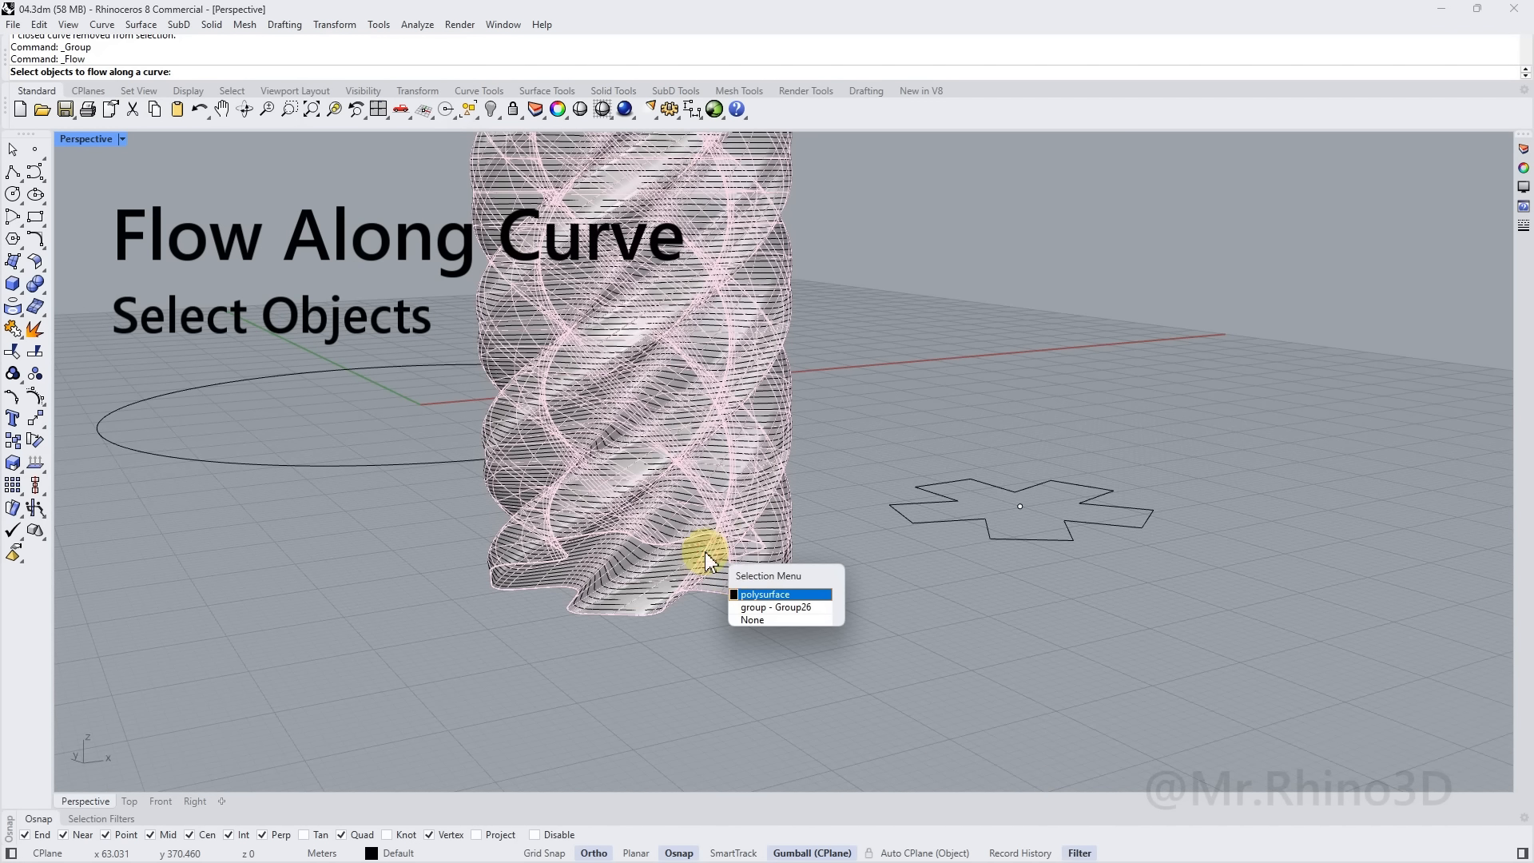
click(763, 595)
scroll(702, 512, down, 3)
right_drag(721, 550, 736, 420)
scroll(739, 414, up, 6)
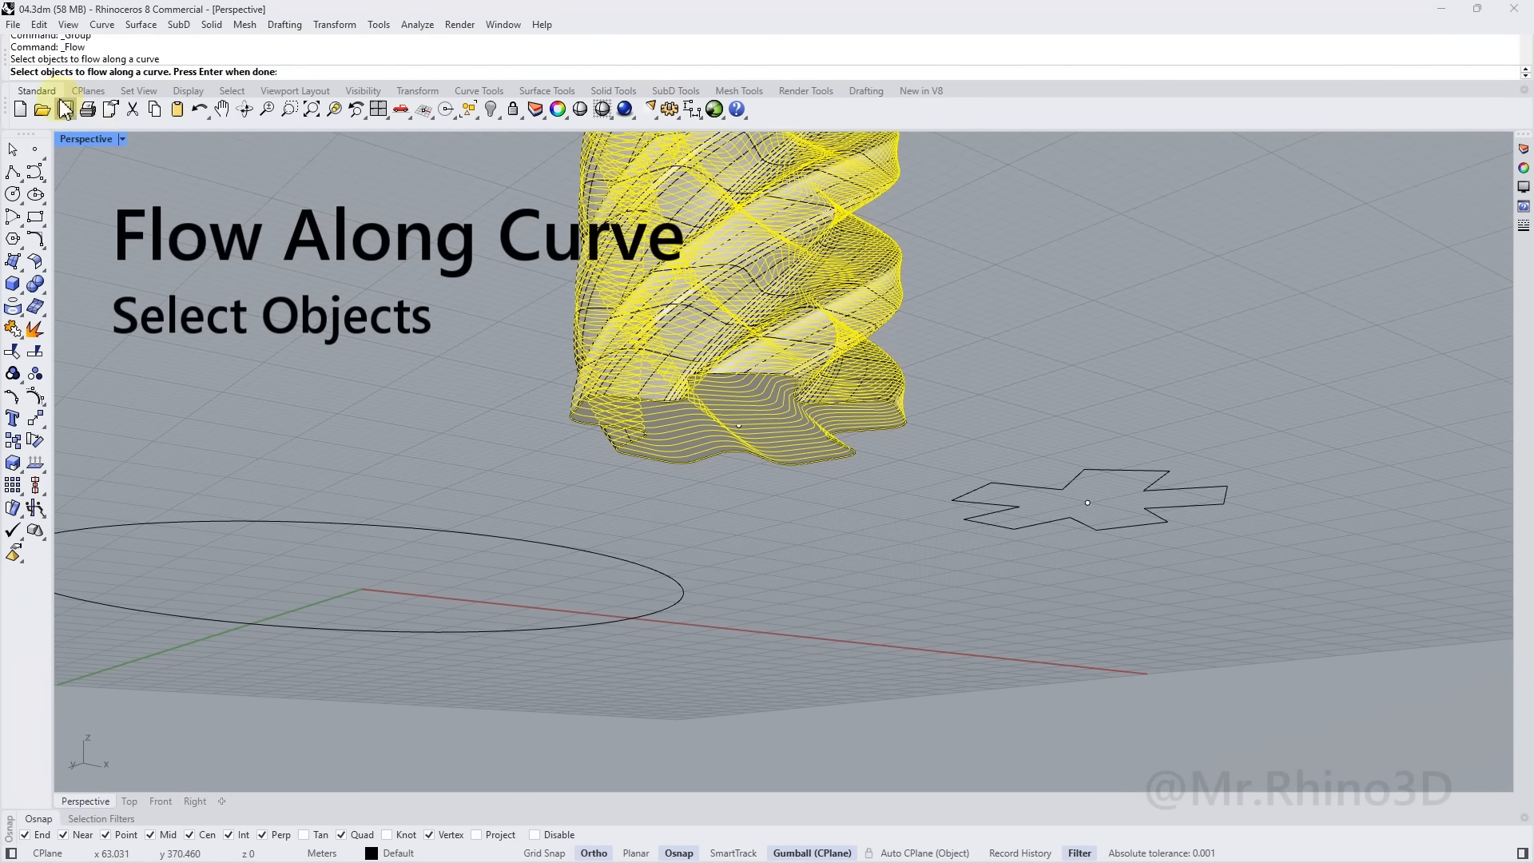
key(Return)
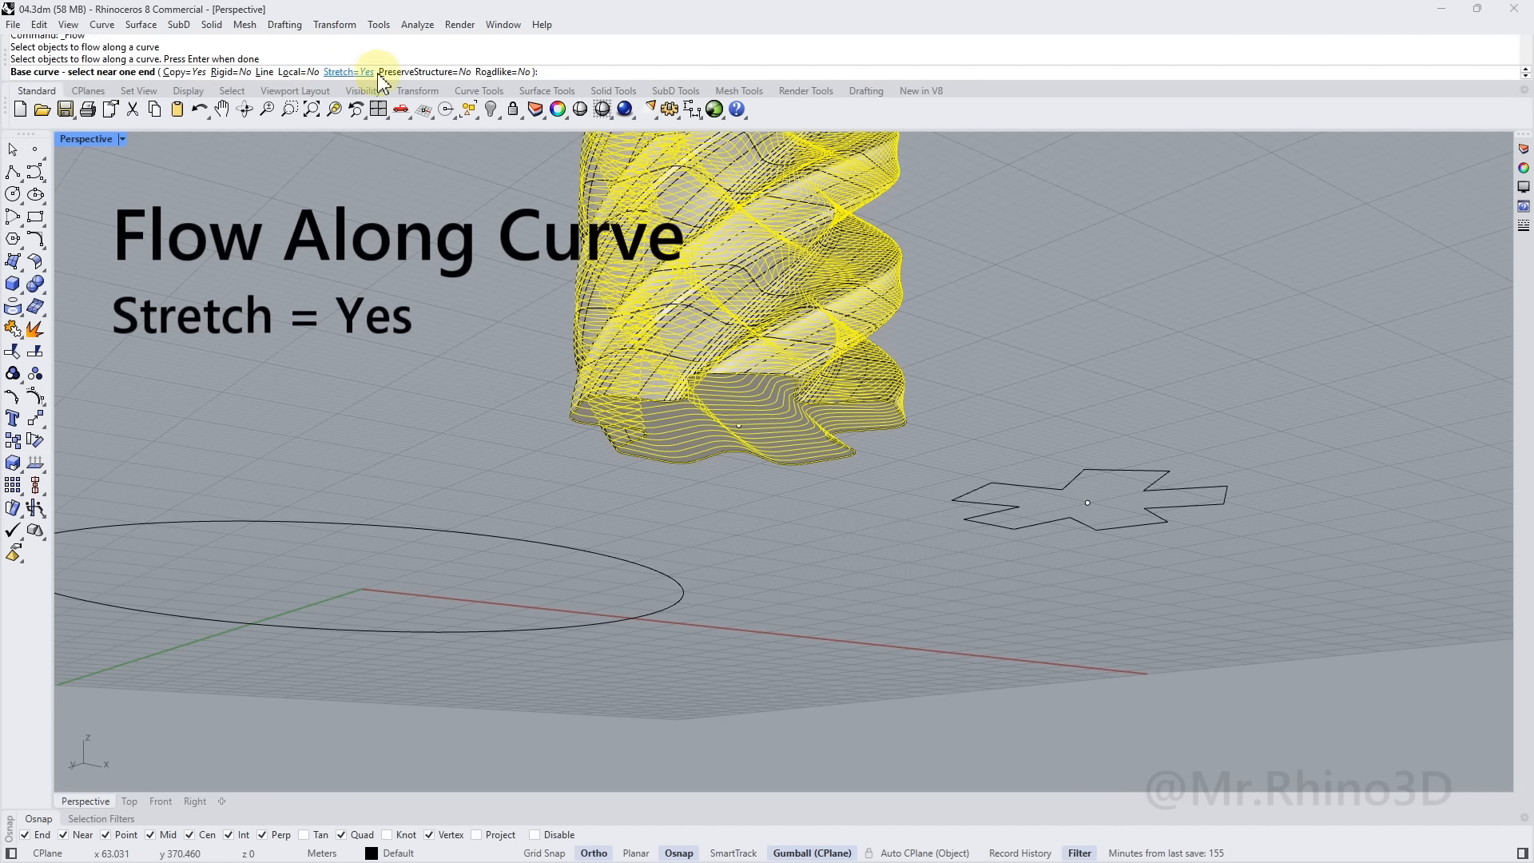
Flow from the column's base outline onto the radius-50 circle, wrapping it into a ring
scroll(742, 410, up, 5)
click(725, 407)
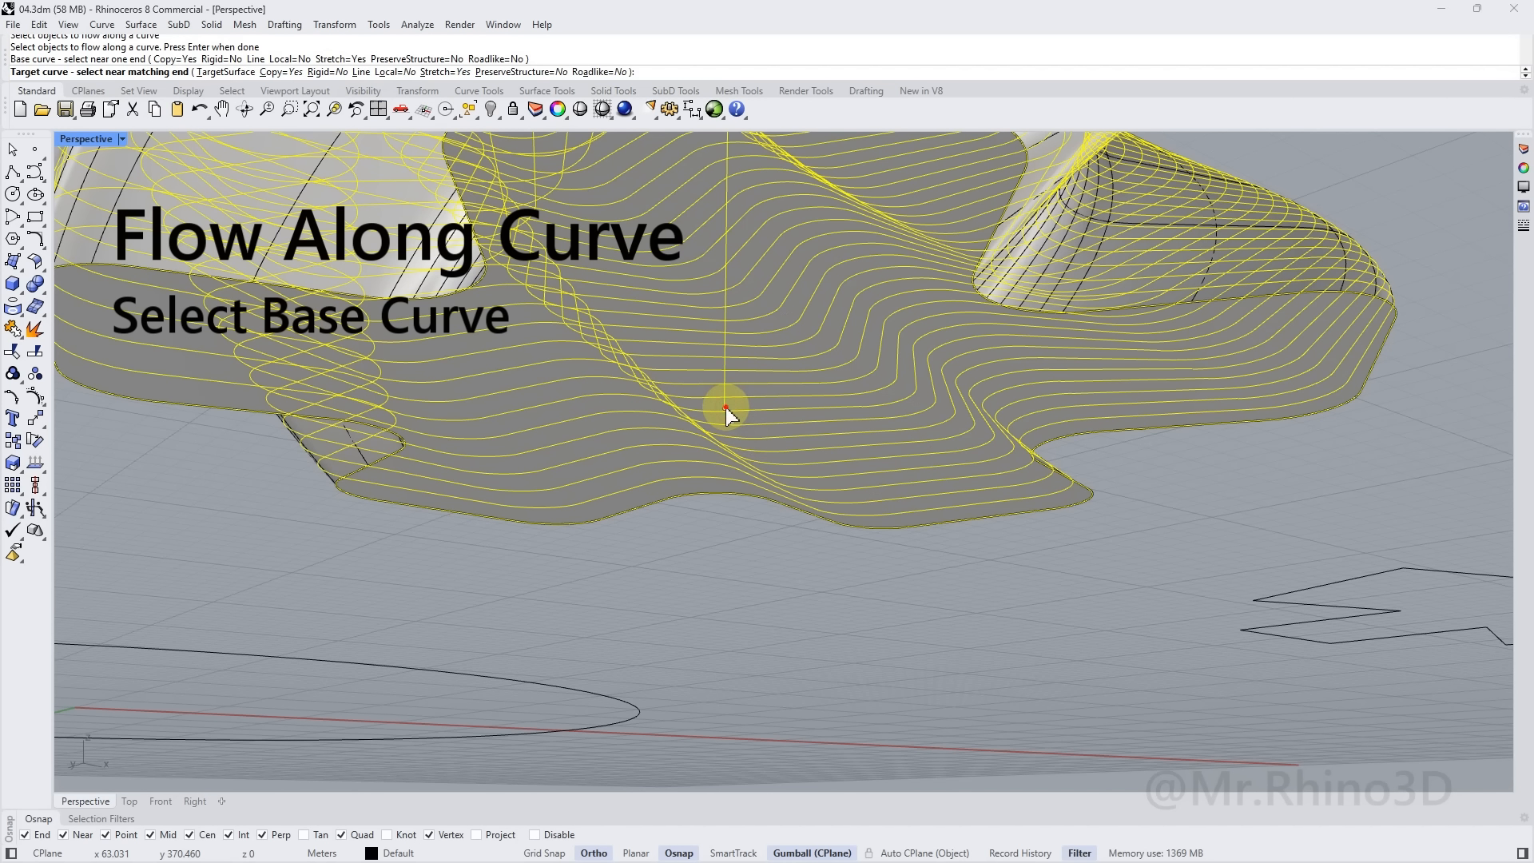
scroll(725, 409, down, 8)
right_drag(623, 403, 739, 635)
click(737, 632)
Inspect the wavy ring from several angles and select its circular path curve
right_drag(700, 510, 550, 524)
click(729, 495)
scroll(530, 441, up, 4)
right_drag(594, 444, 505, 405)
click(662, 427)
right_drag(662, 427, 613, 423)
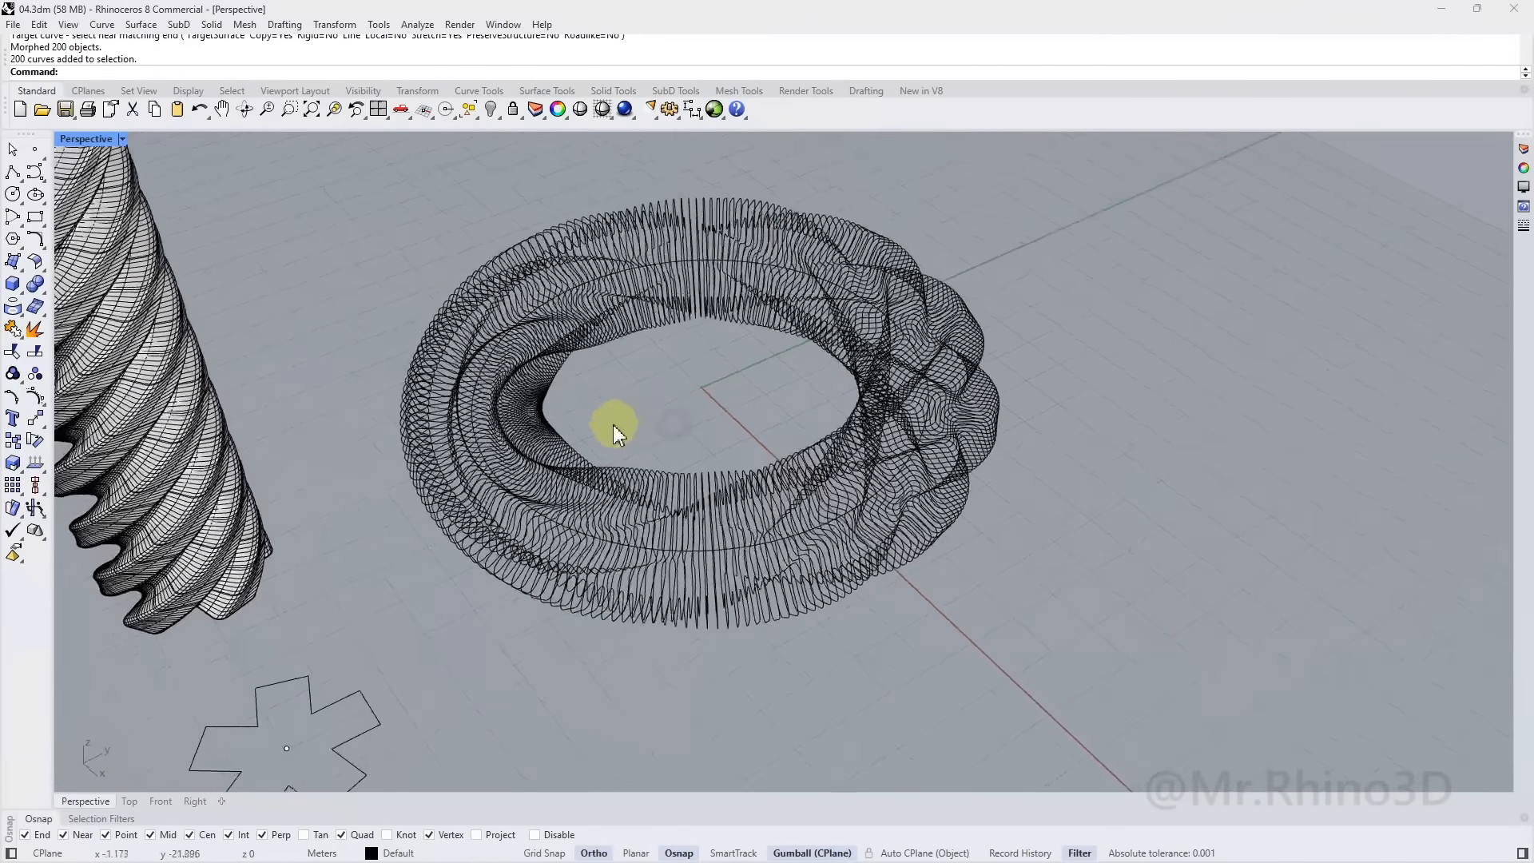
scroll(696, 546, up, 4)
shift+right_drag(688, 508, 670, 543)
scroll(684, 588, up, 3)
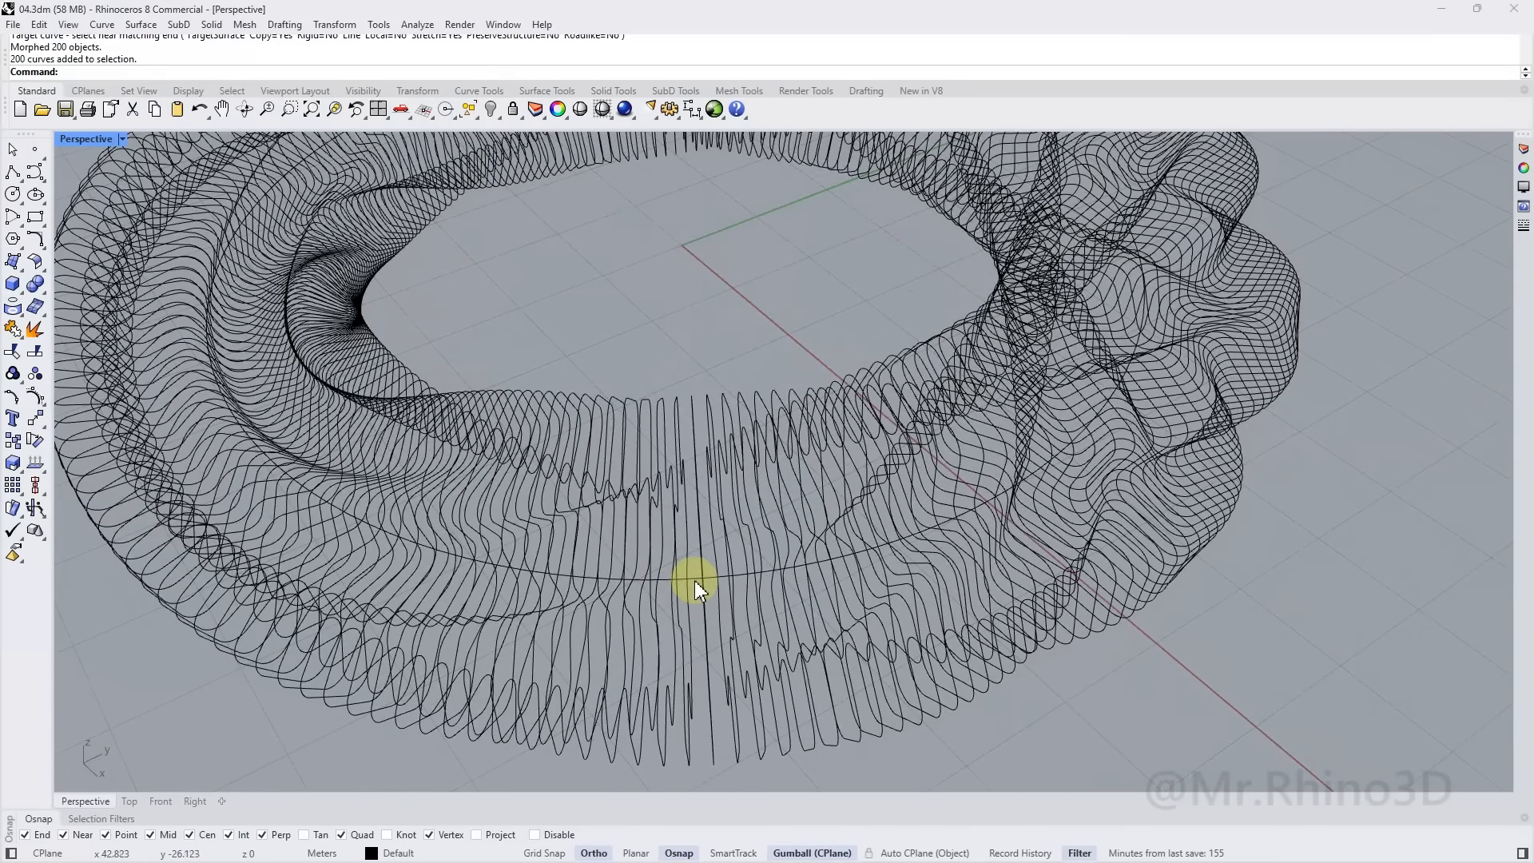
click(694, 580)
scroll(645, 554, down, 5)
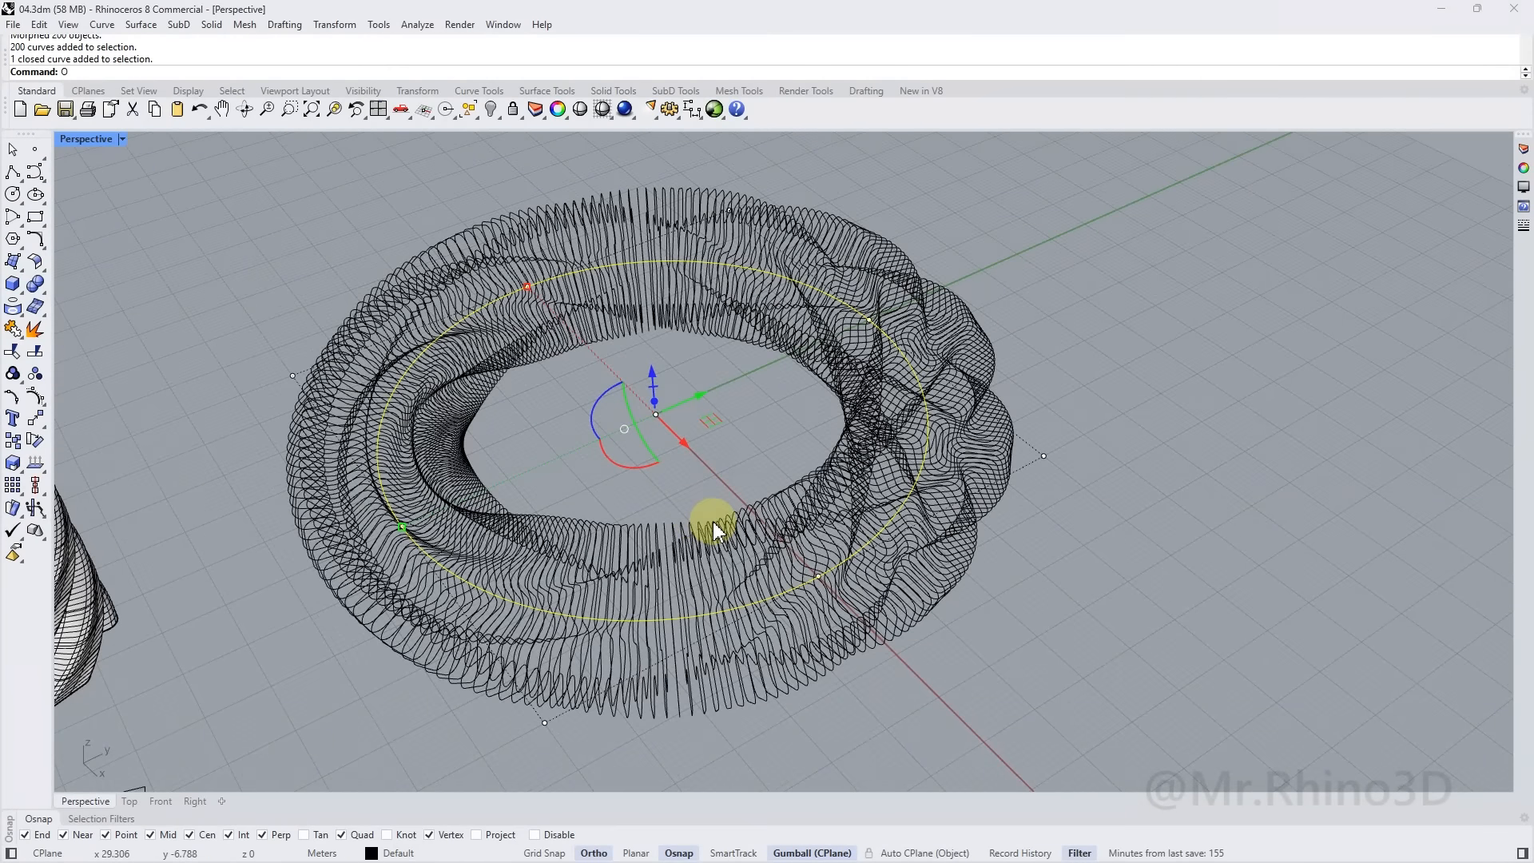
Offset the ring circle 20 units outward and make a flat planar disc from it
text(ffset)
key(Return)
right_drag(927, 650, 972, 575)
text(20)
key(Return)
click(1026, 564)
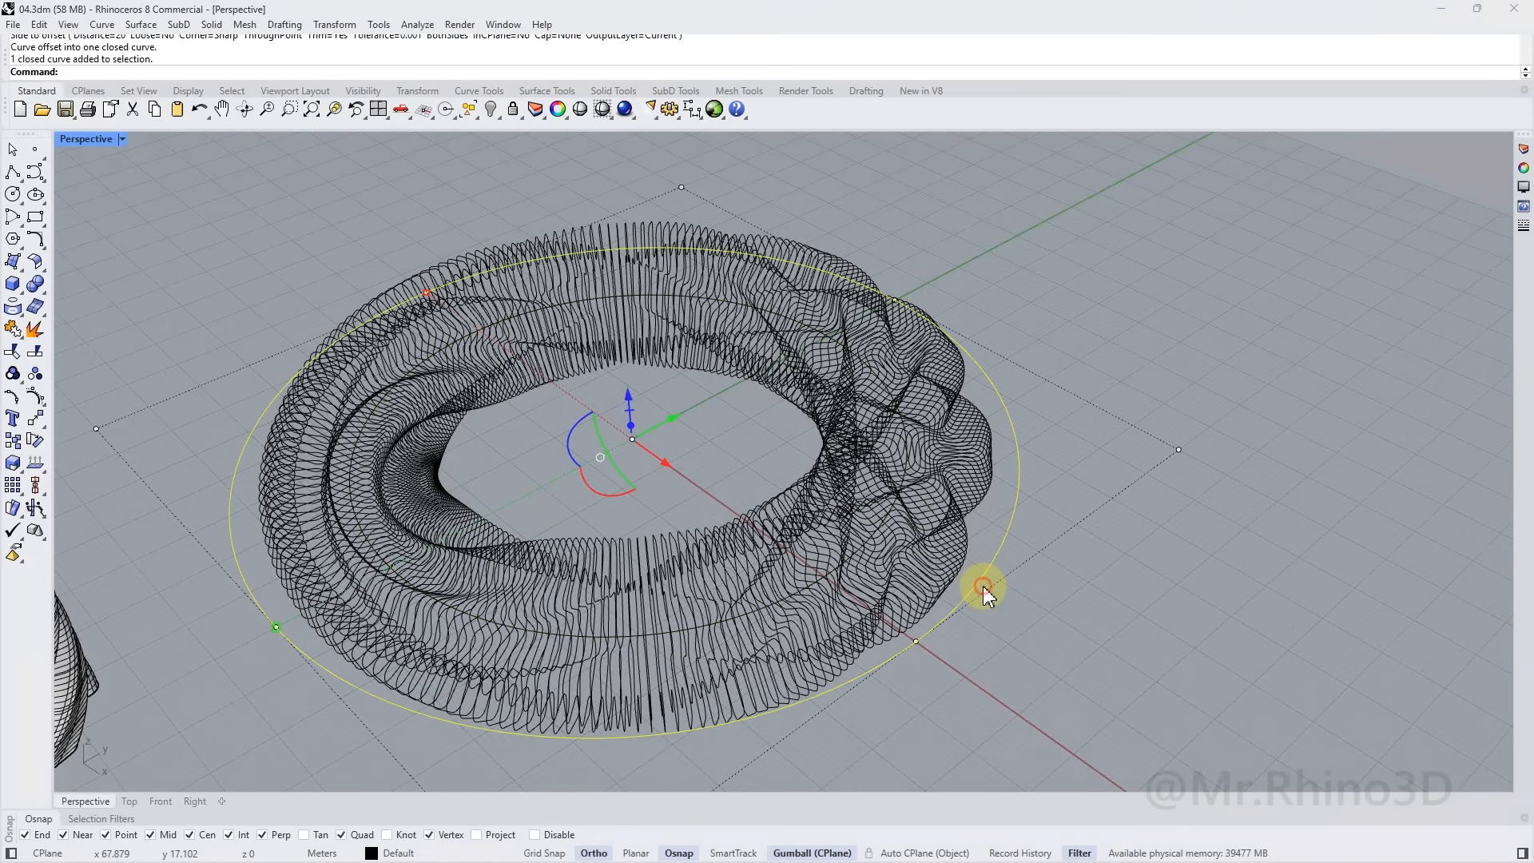
click(17, 262)
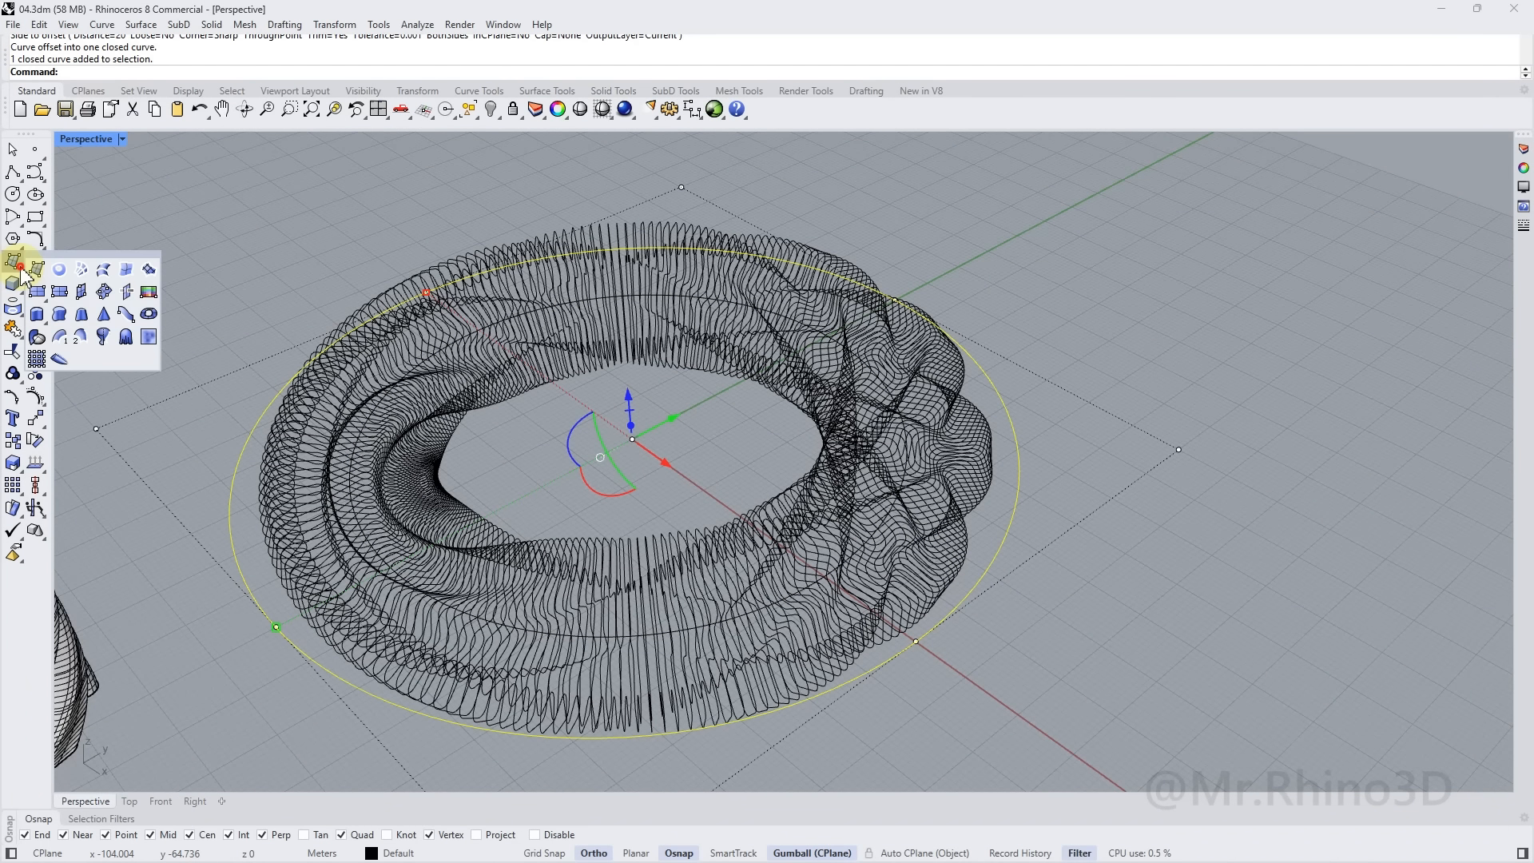
click(55, 268)
Fill all 200 fin outlines as flat planar surfaces
mouse_move(1003, 575)
right_down()
mouse_move(948, 451)
mouse_move(1021, 480)
mouse_move(865, 541)
right_up()
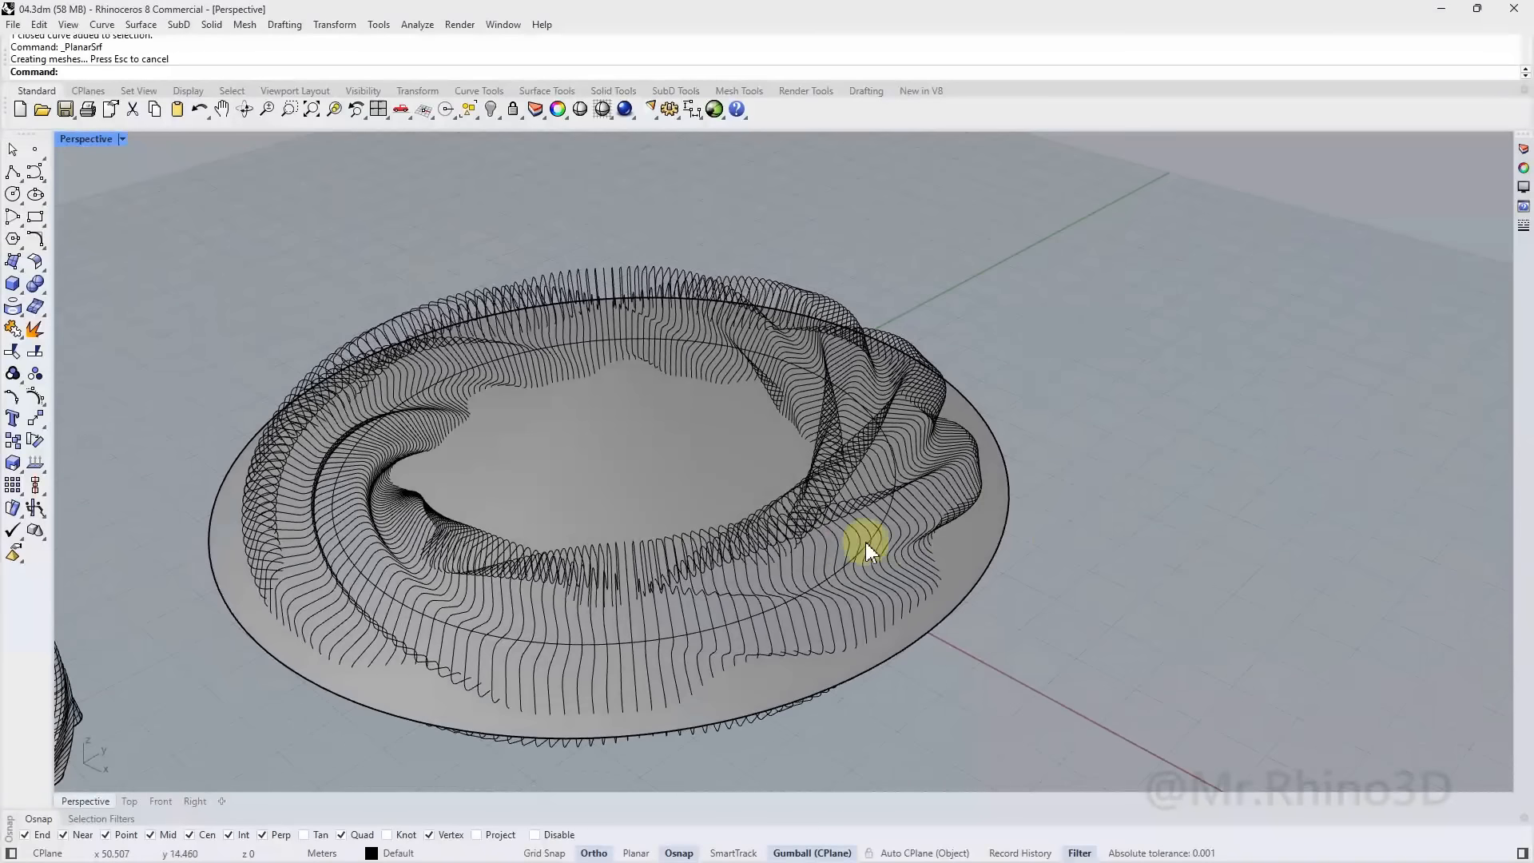
click(798, 529)
click(15, 264)
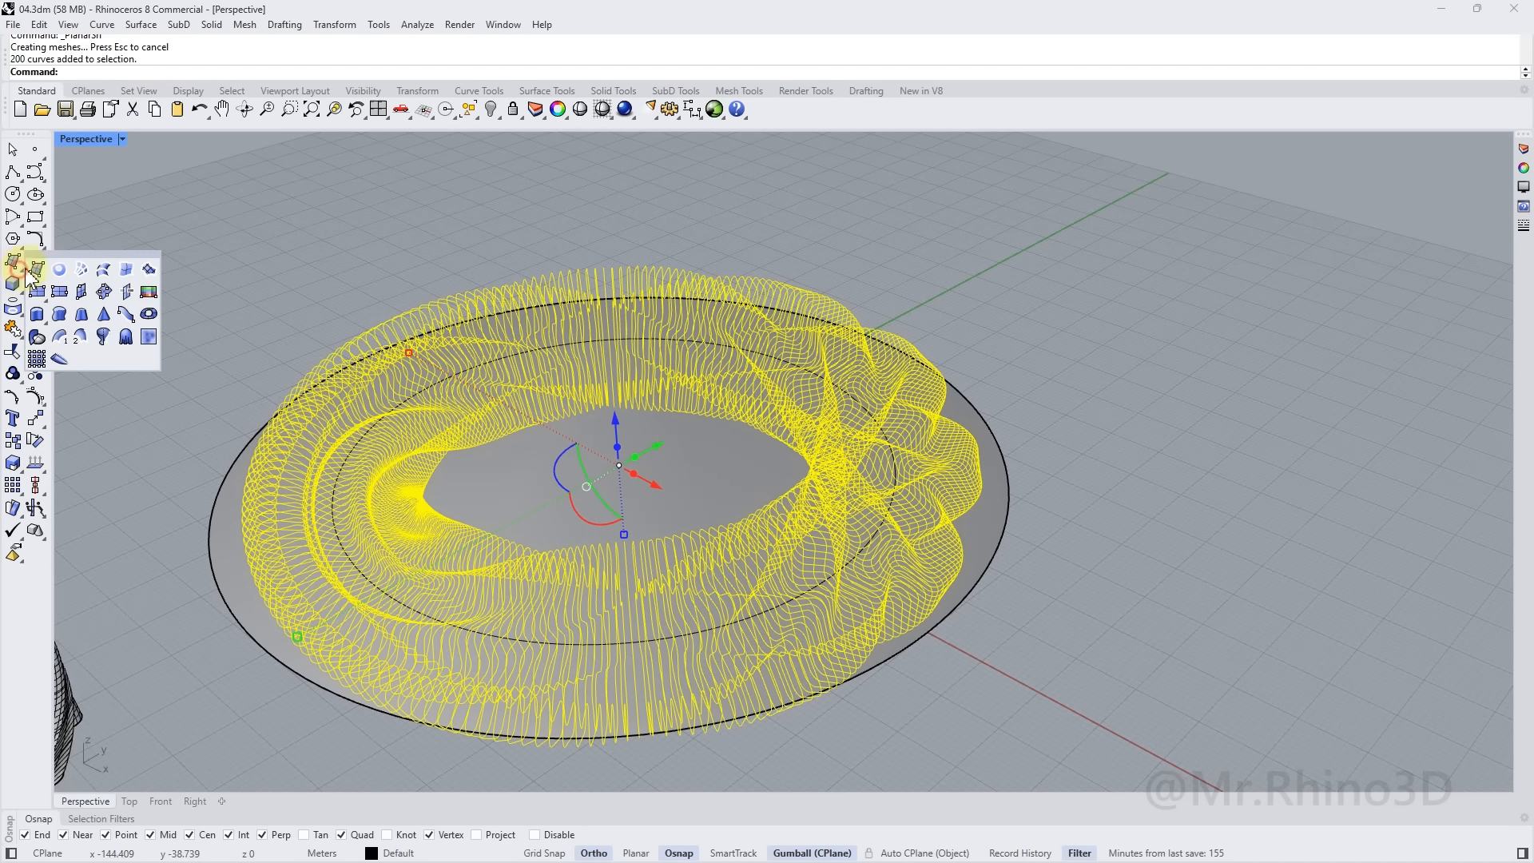
click(60, 270)
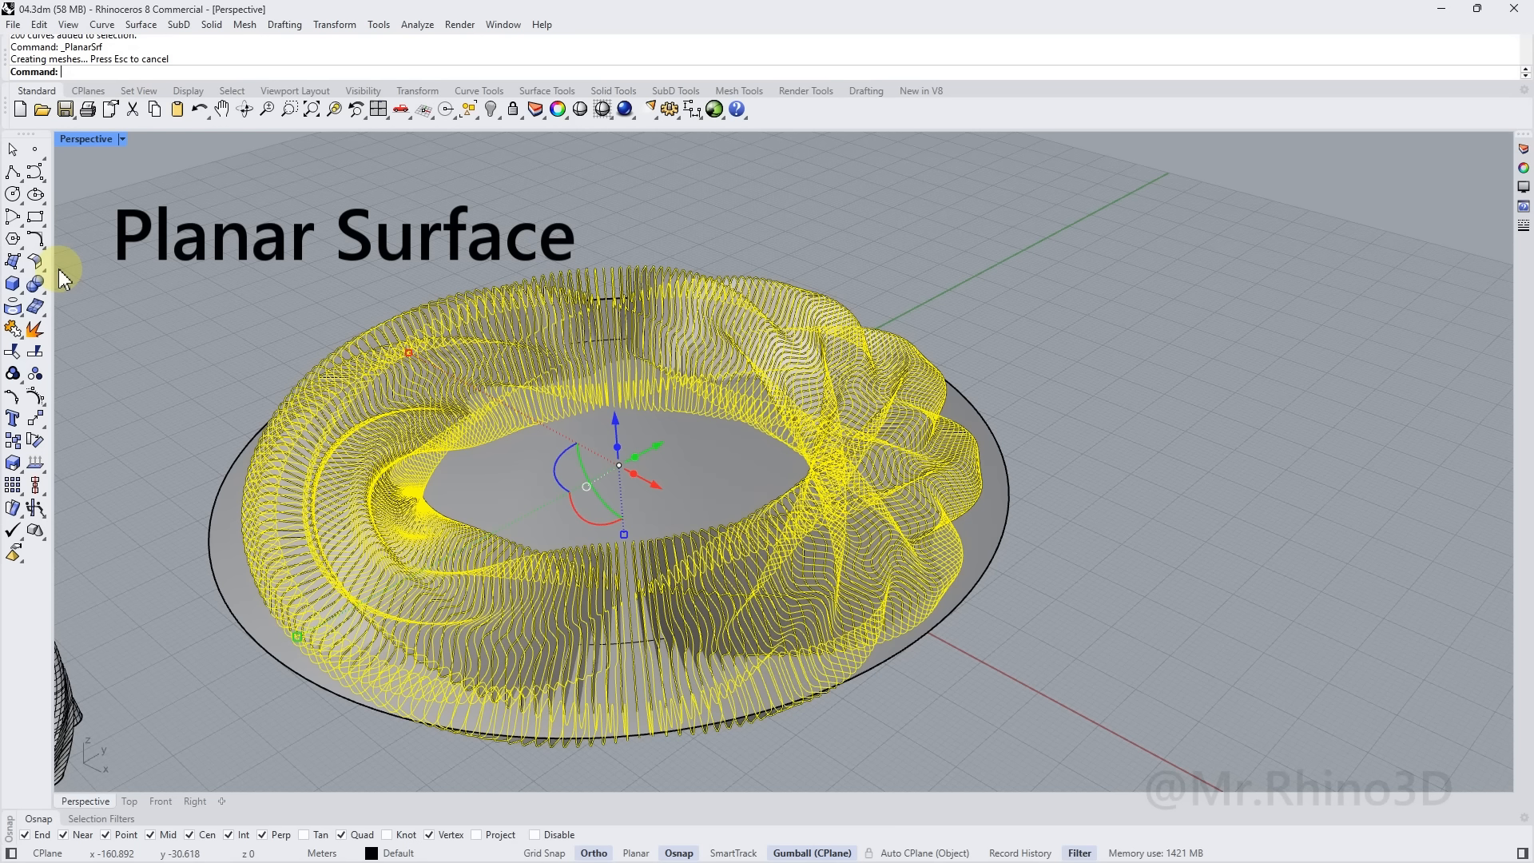
click(190, 281)
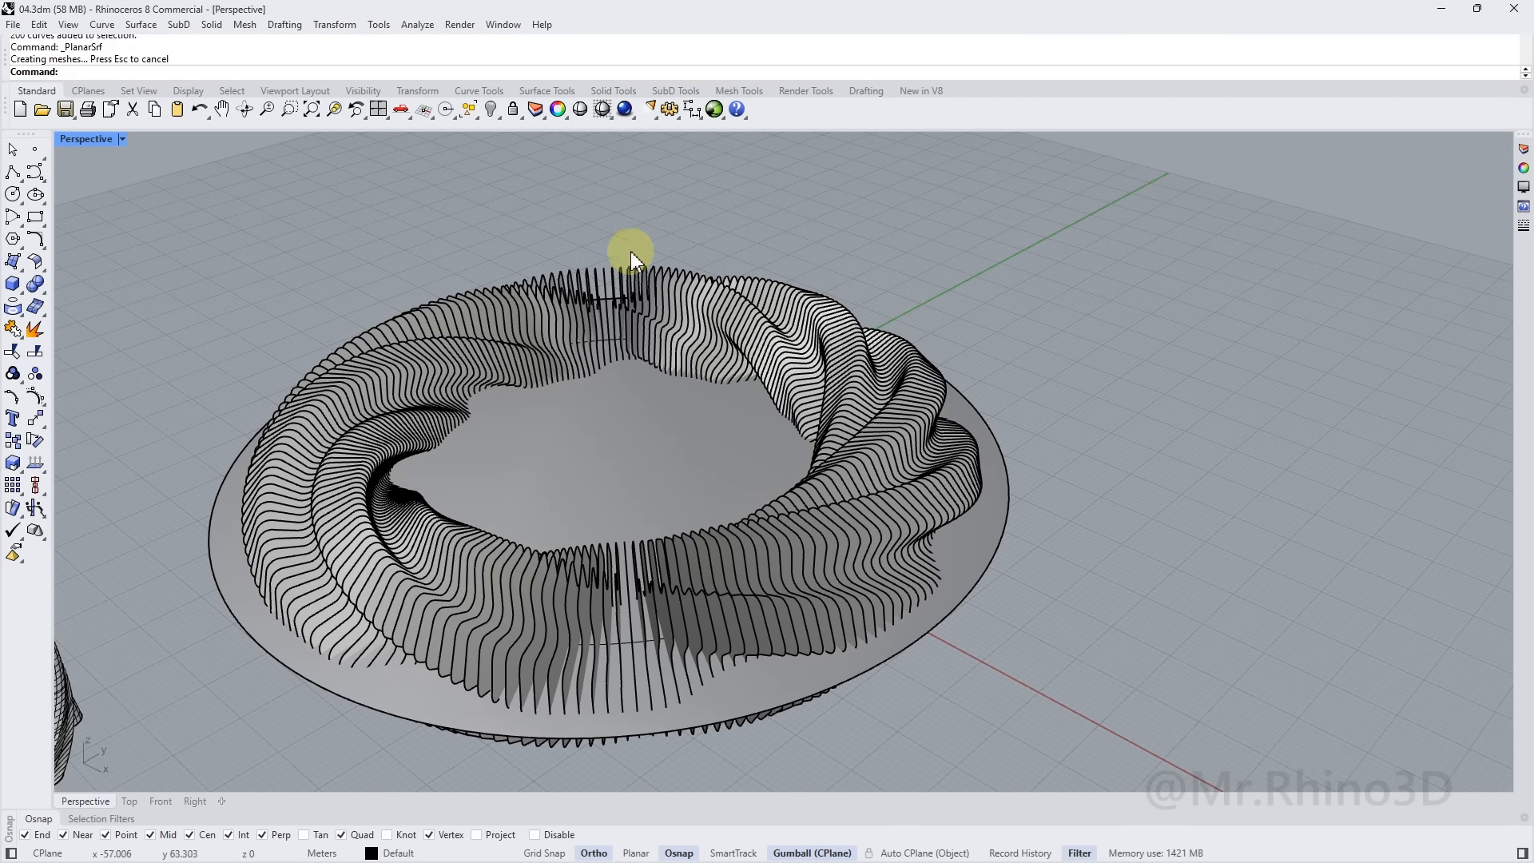
click(478, 122)
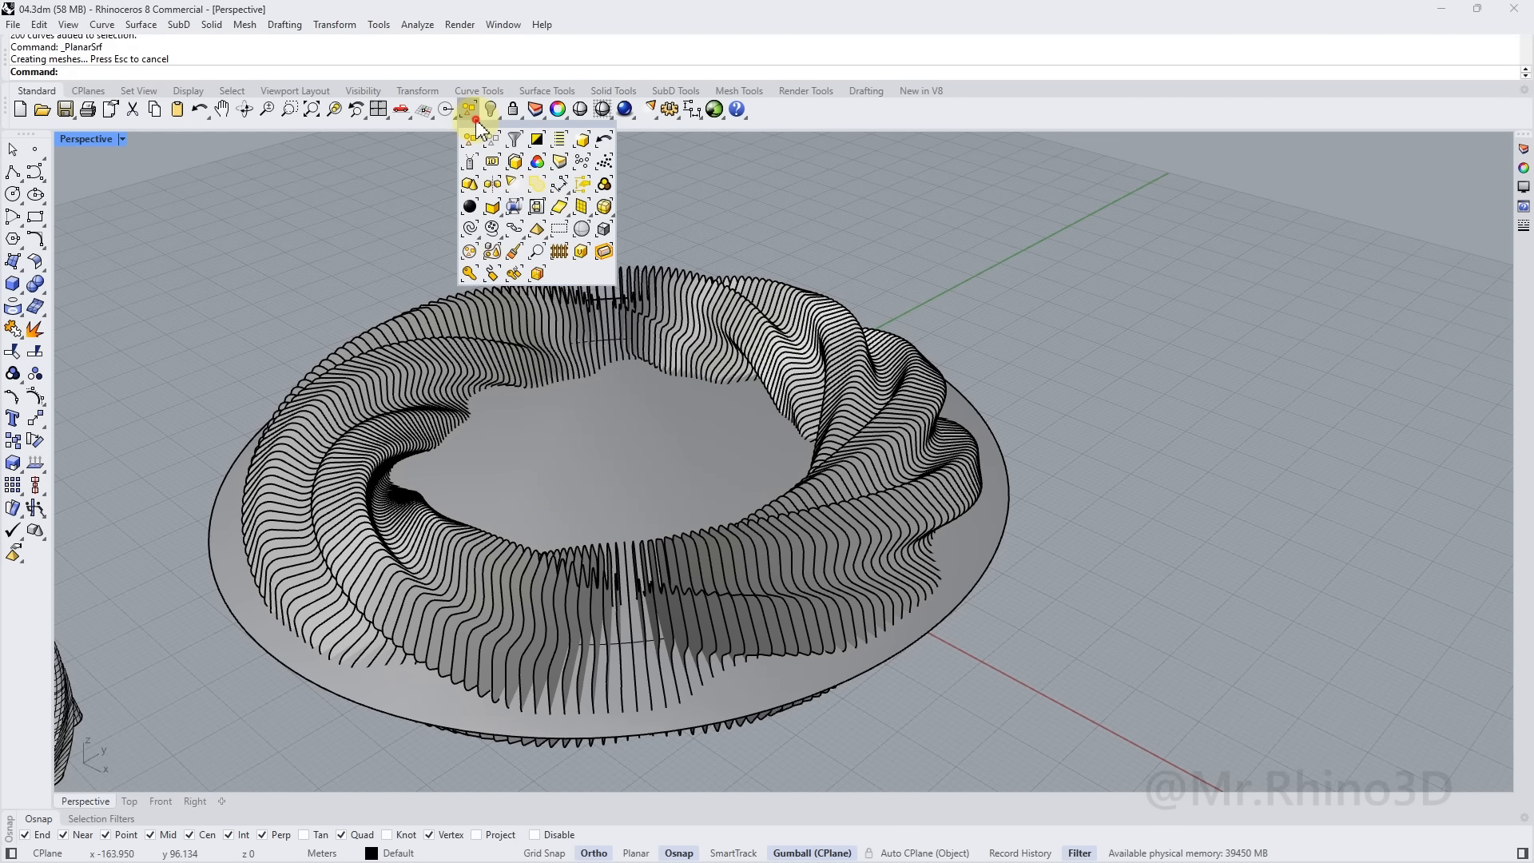
Select the last-created fin surfaces and split them with the disc base
click(583, 142)
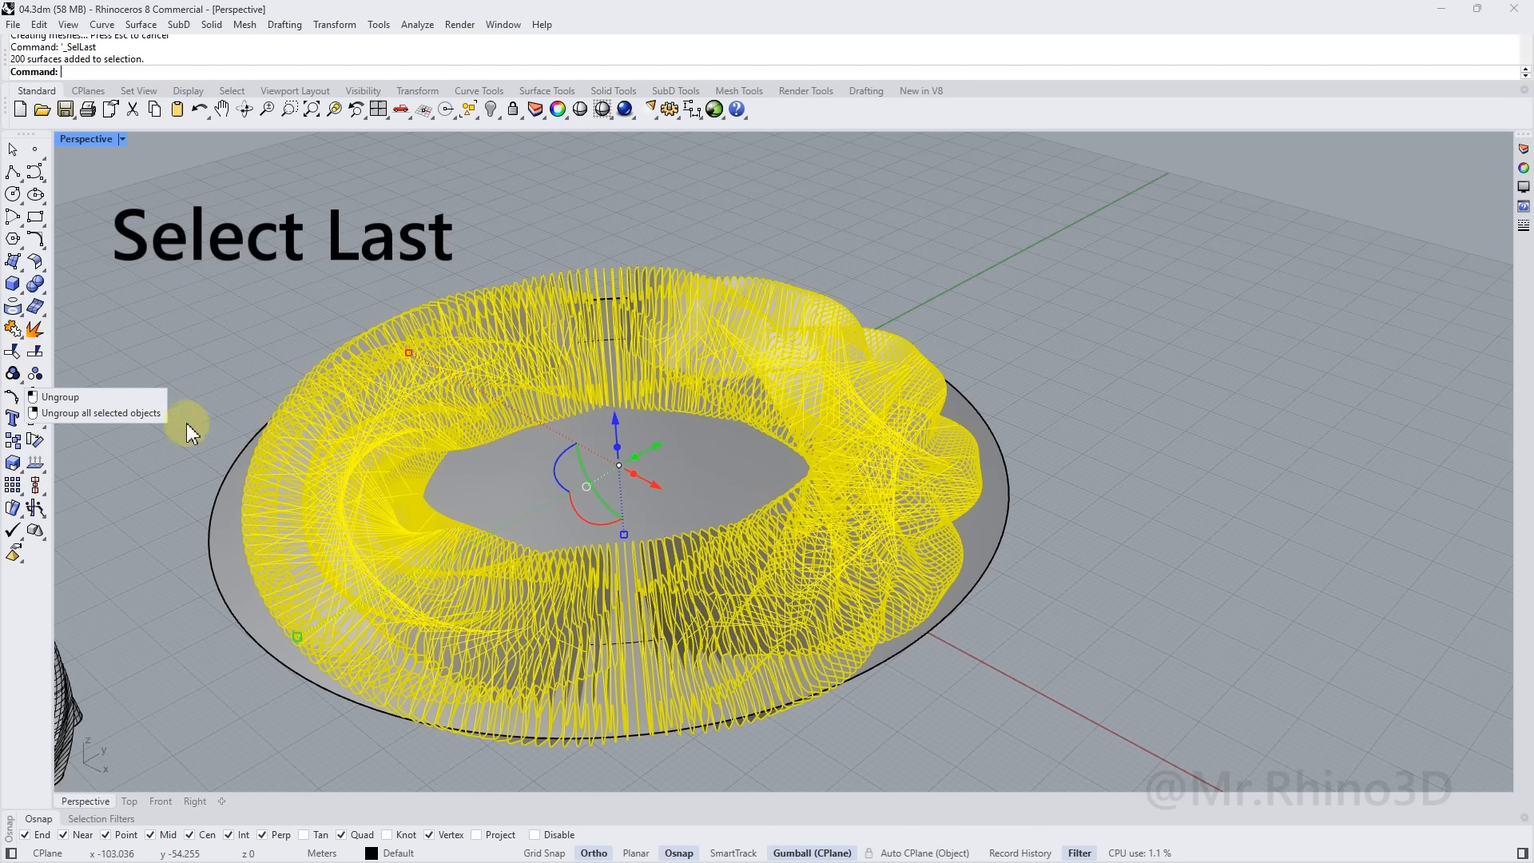
right_drag(268, 467, 274, 414)
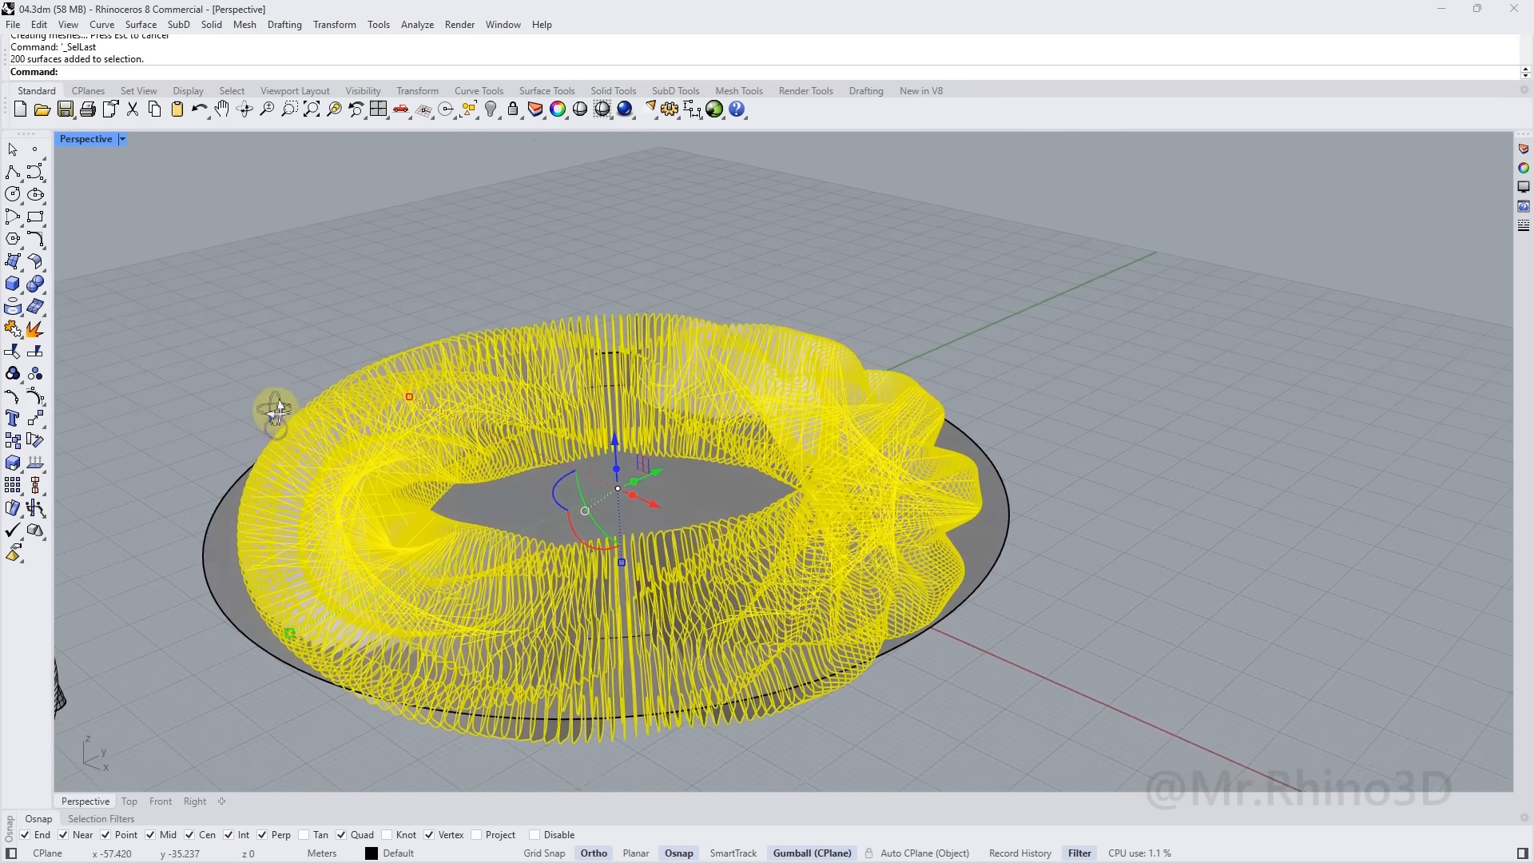
click(36, 353)
click(221, 542)
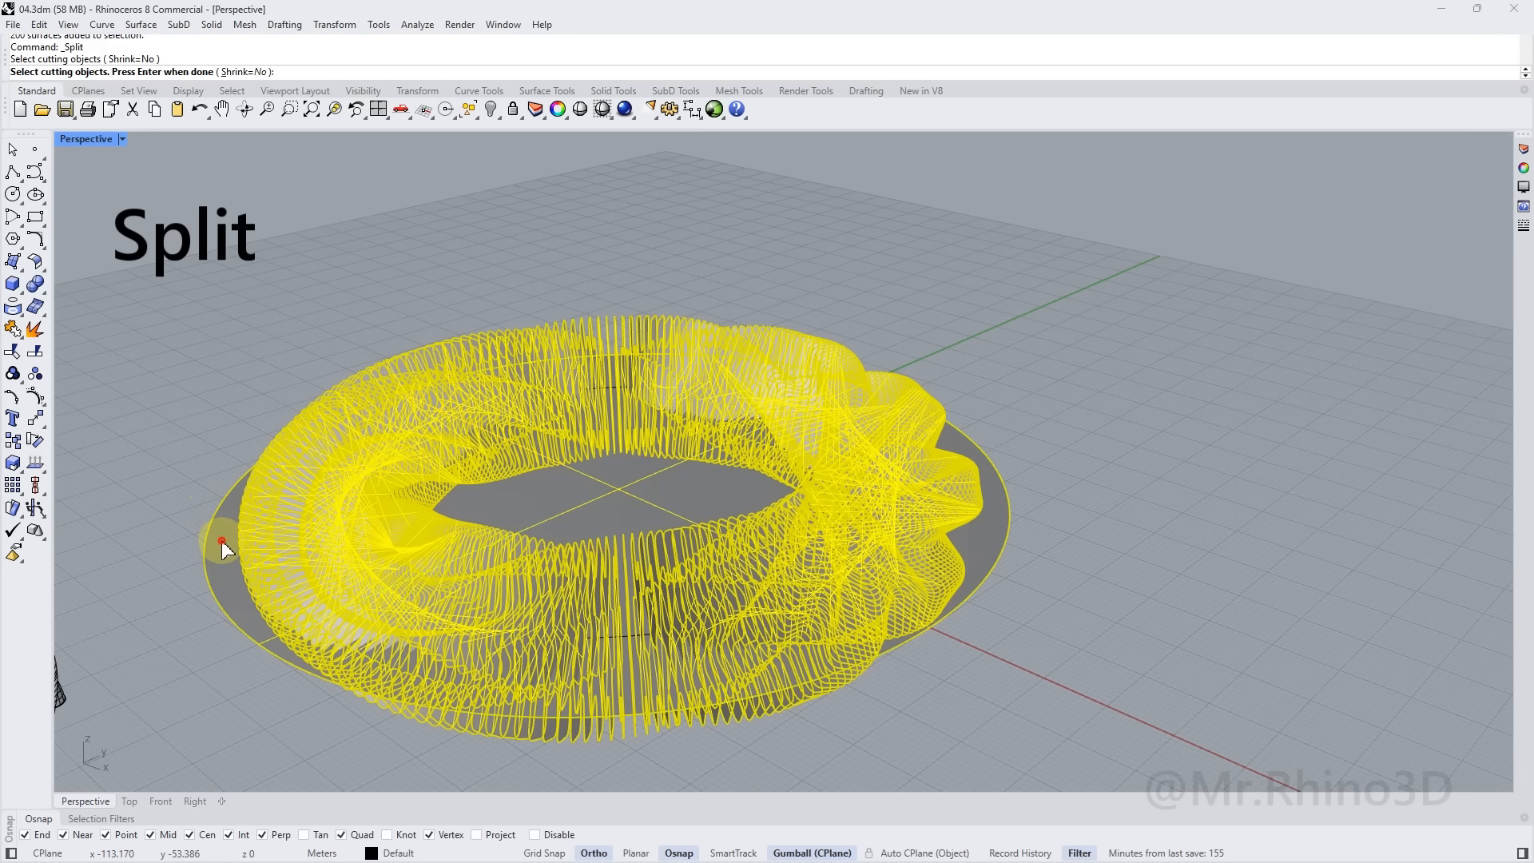
key(Return)
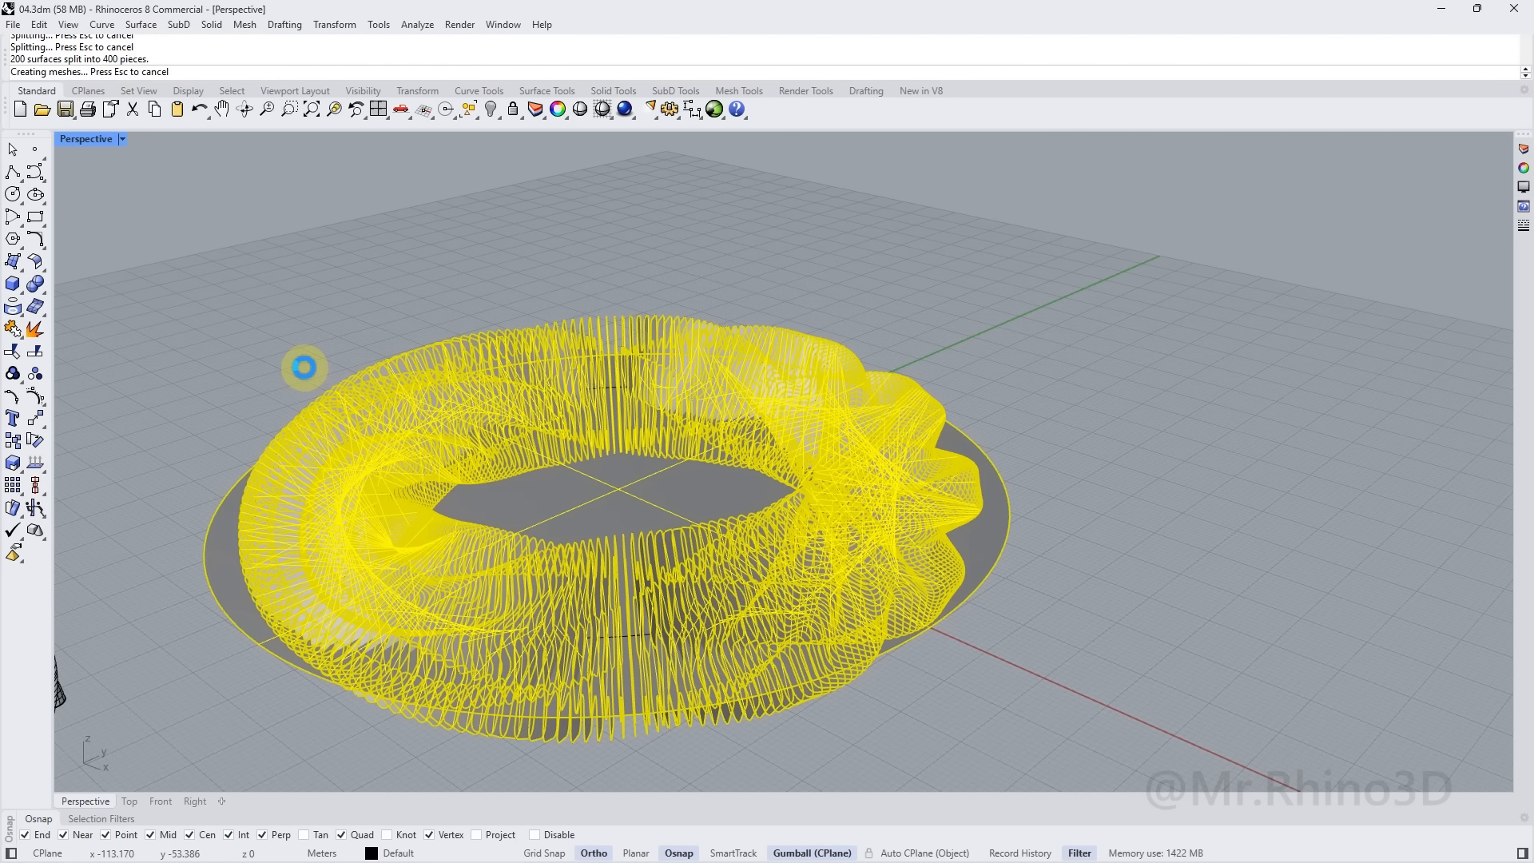
right_drag(469, 424, 883, 397)
Window-select the below-disc fin pieces and outline curves, then hide them
click(1023, 690)
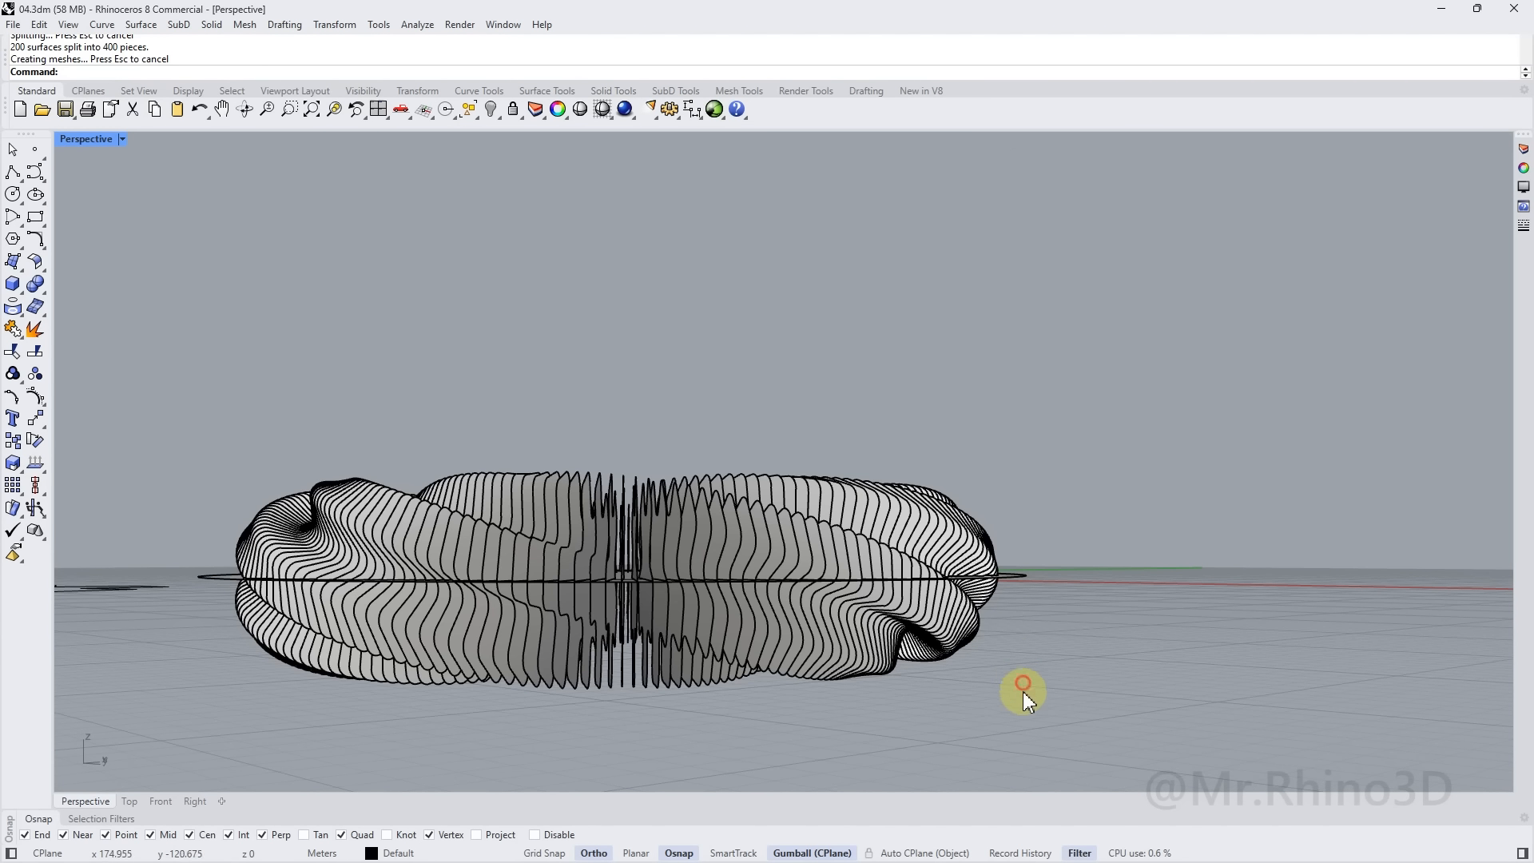
drag(757, 664, 217, 591)
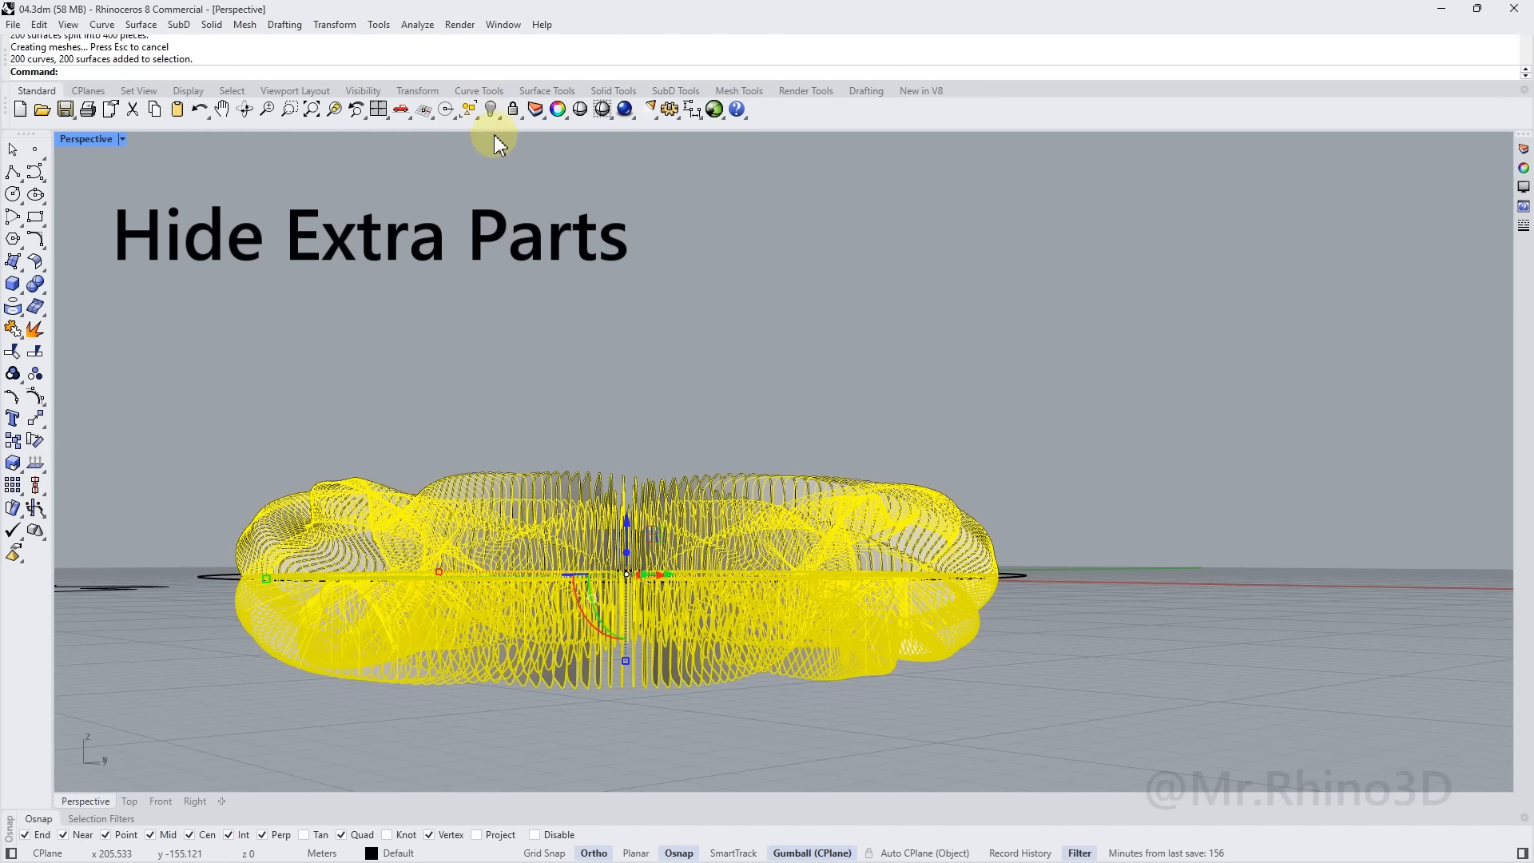
click(492, 110)
Inspect the 200 fins remaining on the disc, selecting them and then clearing the selection
right_drag(599, 435, 658, 423)
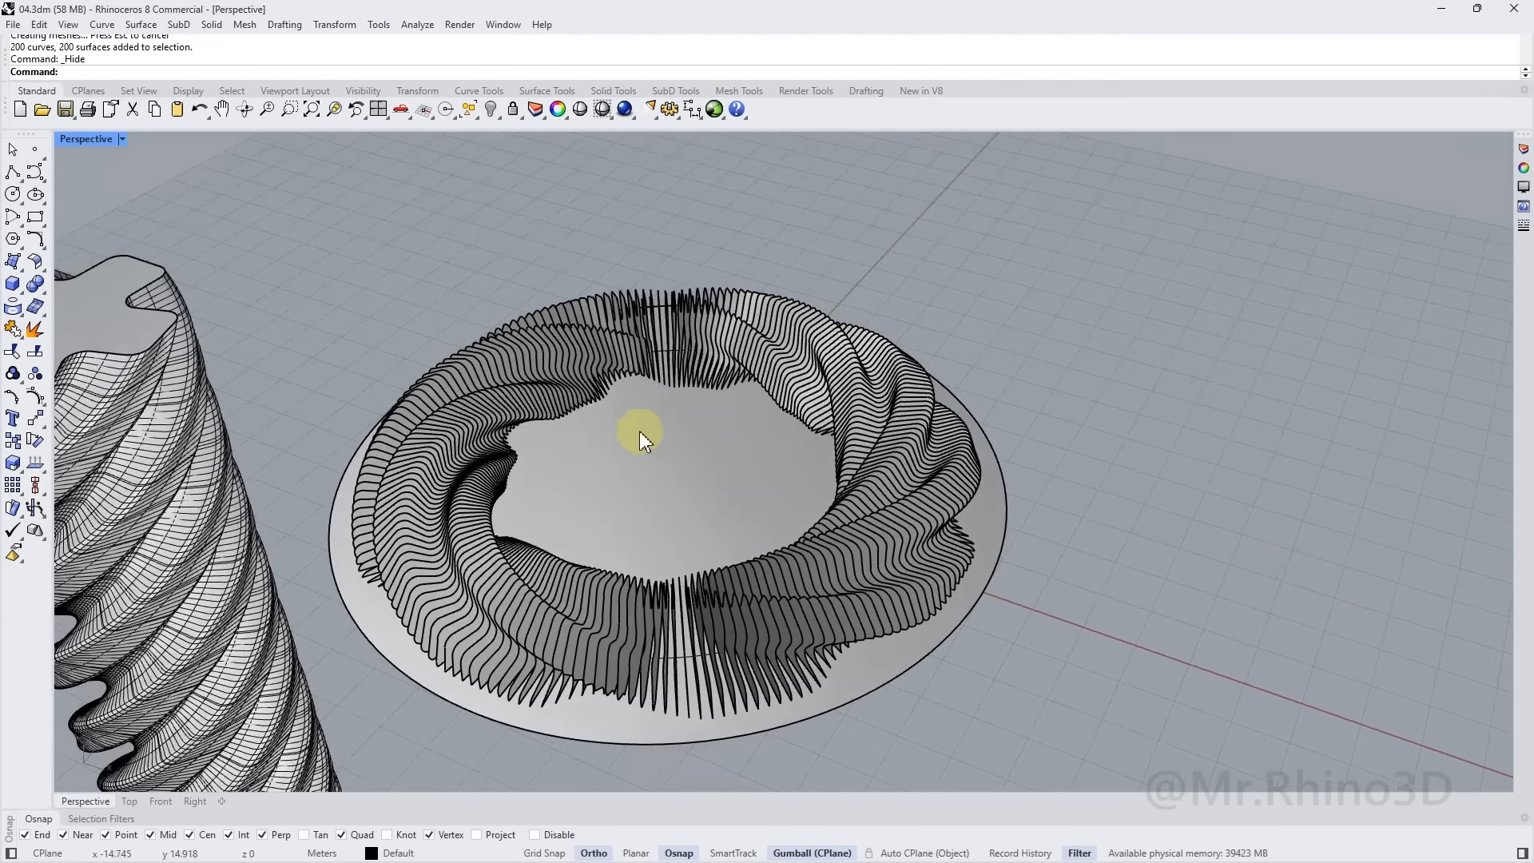
scroll(585, 650, up, 6)
click(594, 660)
mouse_move(592, 620)
right_down()
mouse_move(588, 524)
mouse_move(599, 531)
mouse_move(651, 429)
mouse_move(610, 462)
mouse_move(599, 548)
right_up()
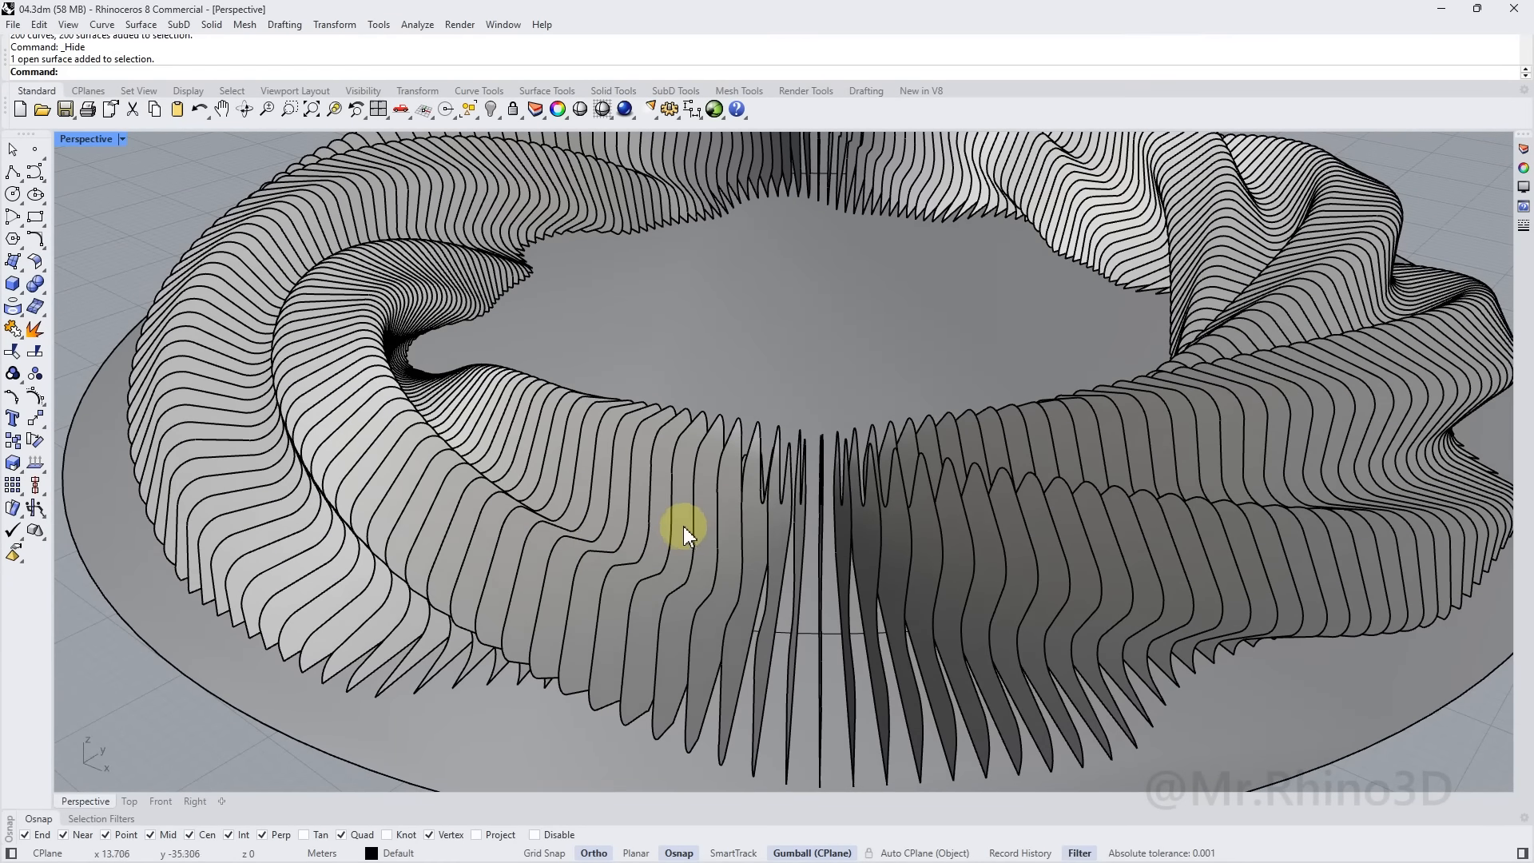
scroll(686, 526, down, 6)
mouse_move(791, 527)
right_down()
mouse_move(813, 571)
mouse_move(774, 500)
mouse_move(849, 463)
right_up()
drag(1020, 442, 452, 502)
right_drag(573, 497, 661, 607)
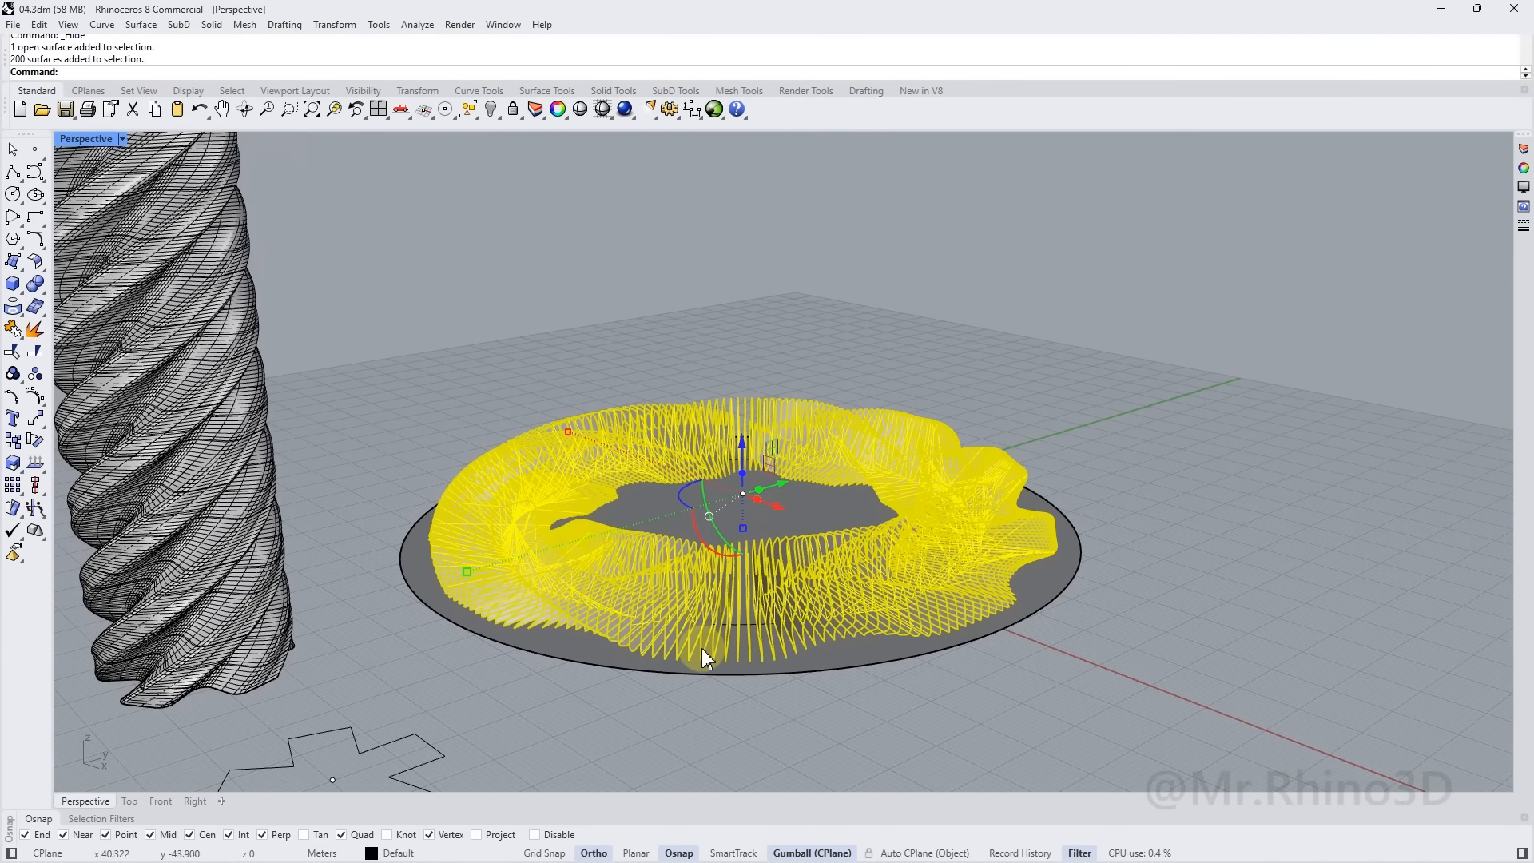
right_drag(693, 655, 751, 692)
scroll(724, 678, up, 4)
key(Escape)
scroll(718, 677, up, 8)
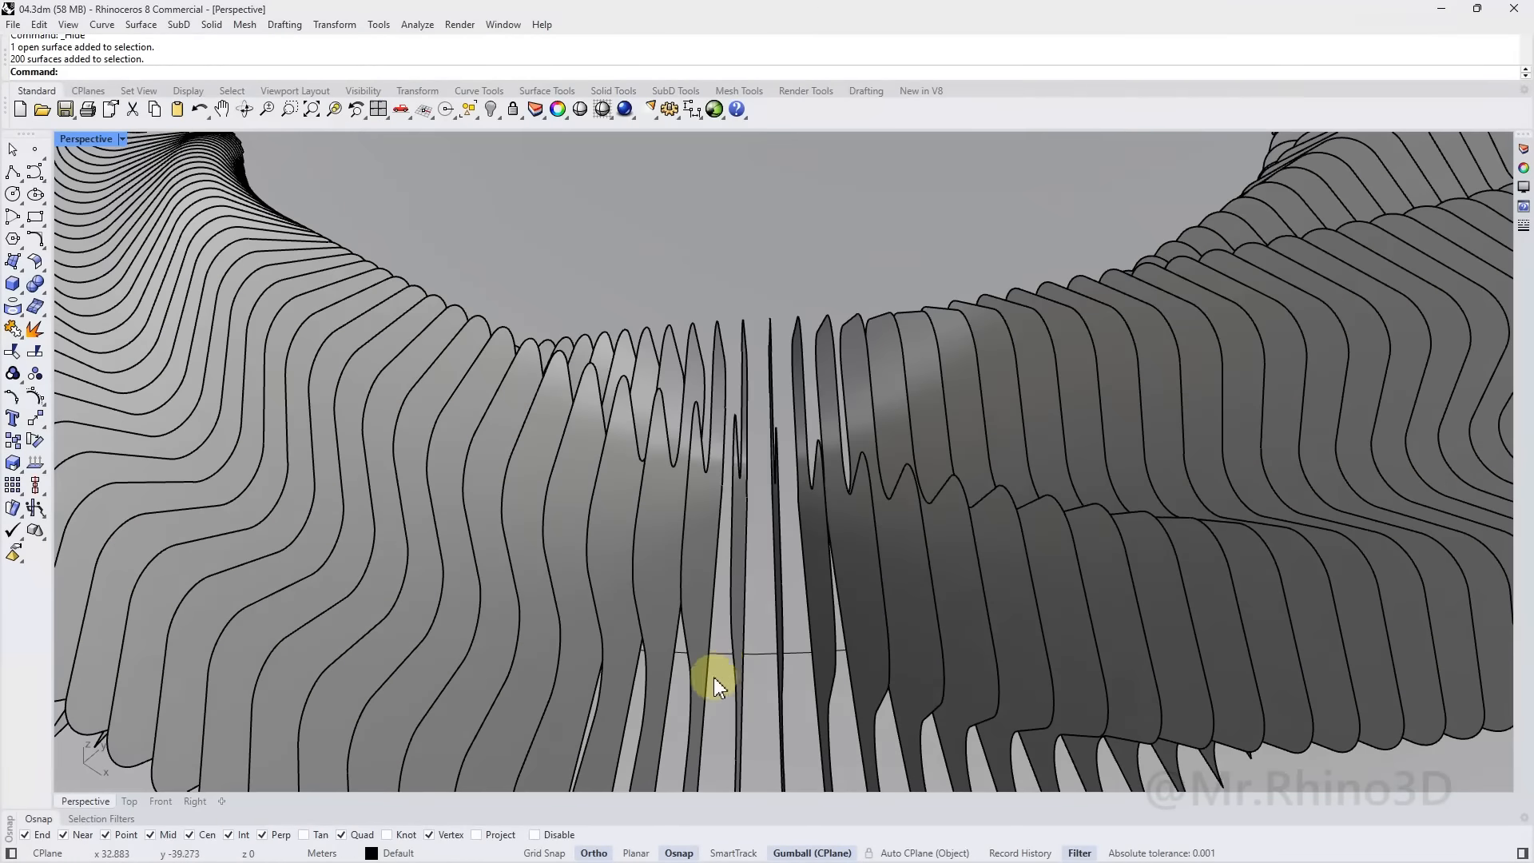
Offset the radius-50 ring circle by 5 units with the Offset command
click(721, 650)
scroll(721, 651, down, 8)
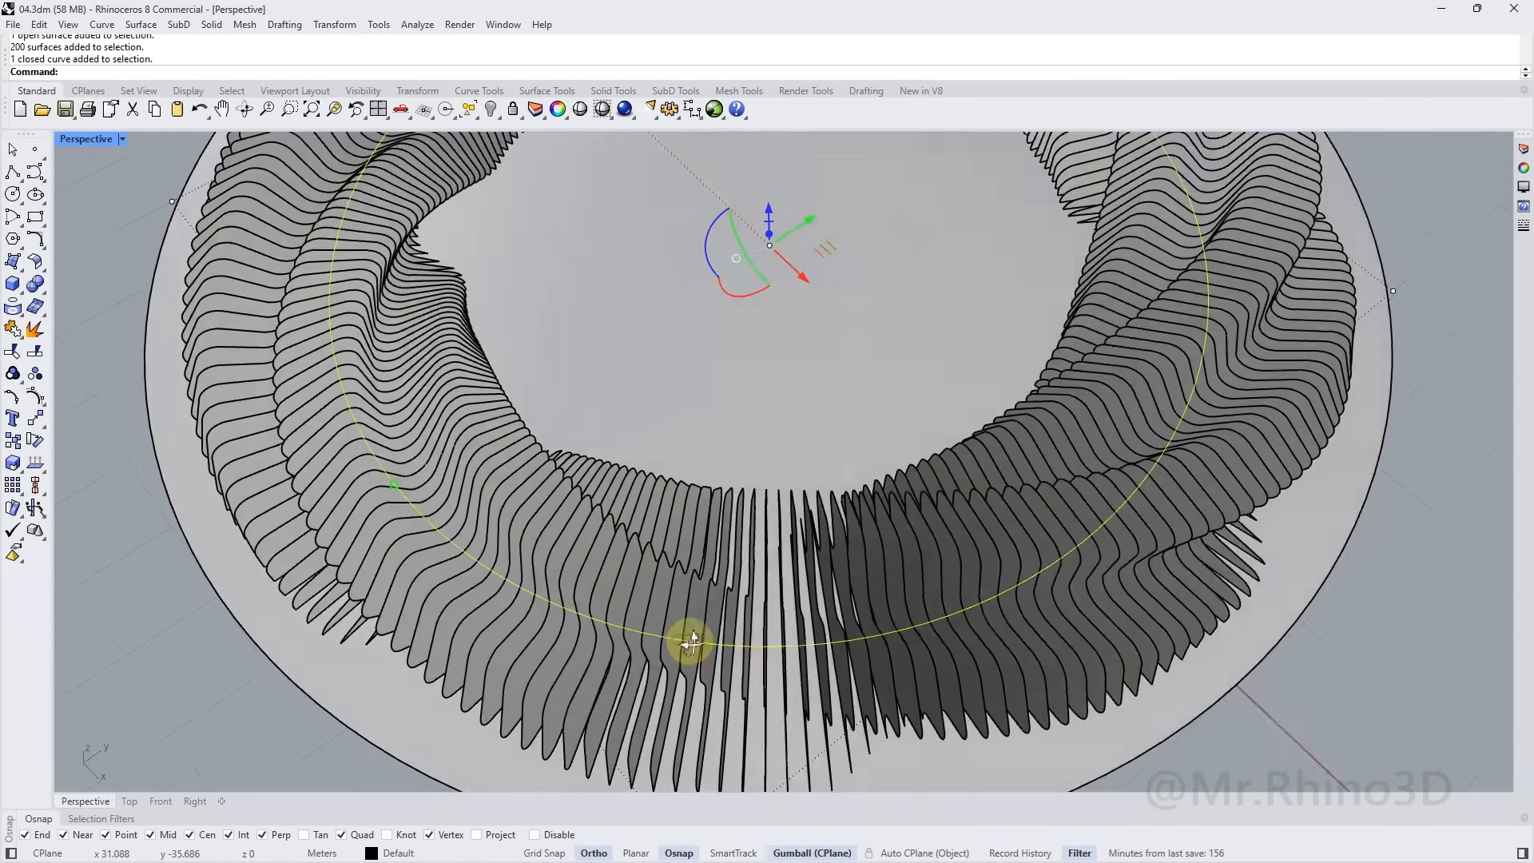
text(Offset)
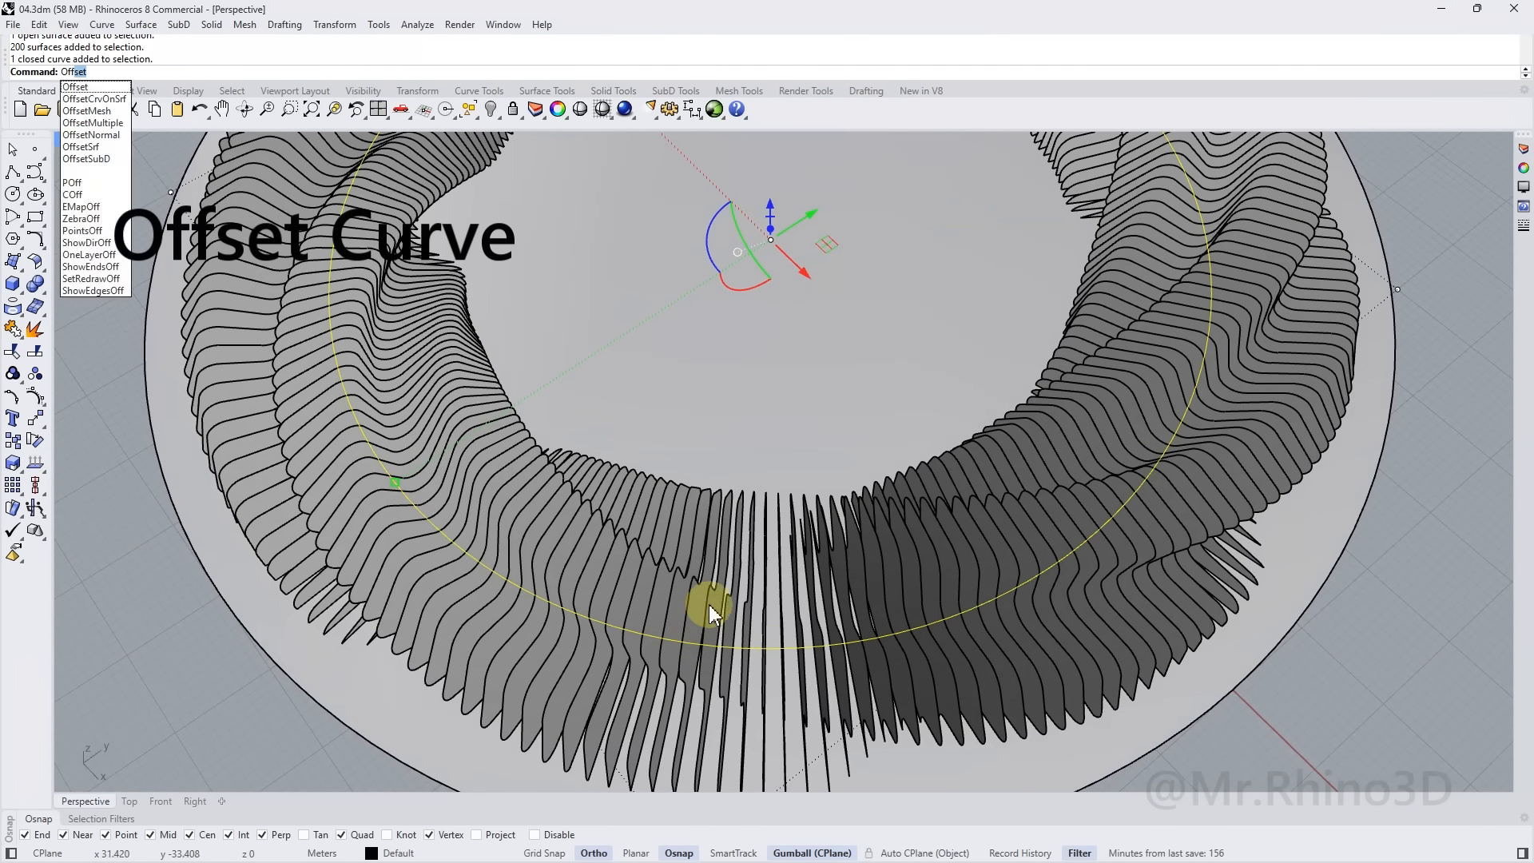
key(Return)
text(5)
key(Return)
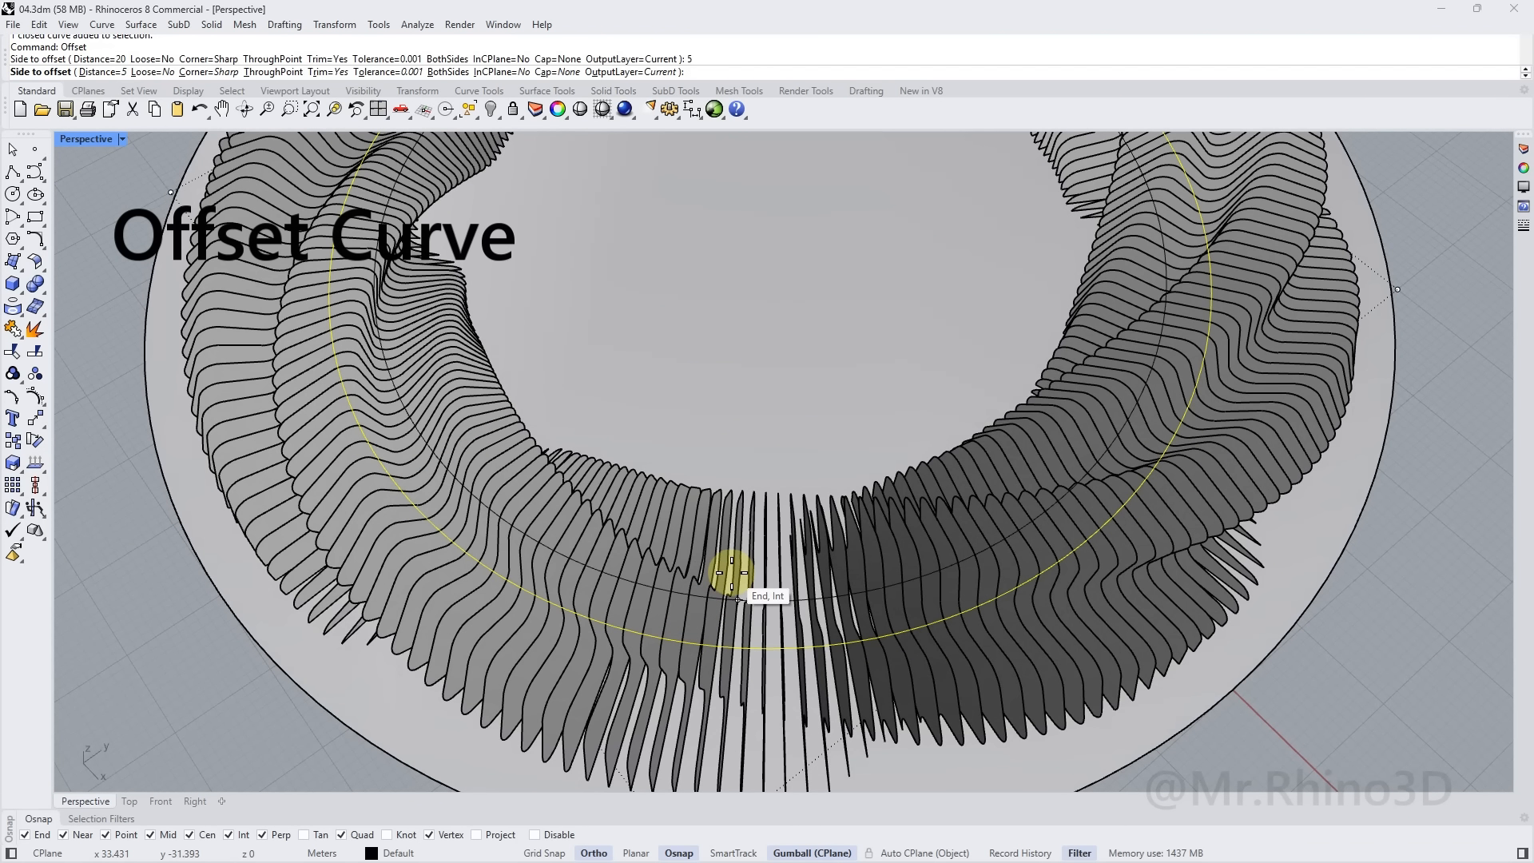
mouse_move(702, 539)
right_down()
mouse_move(644, 524)
mouse_move(724, 531)
right_up()
click(724, 531)
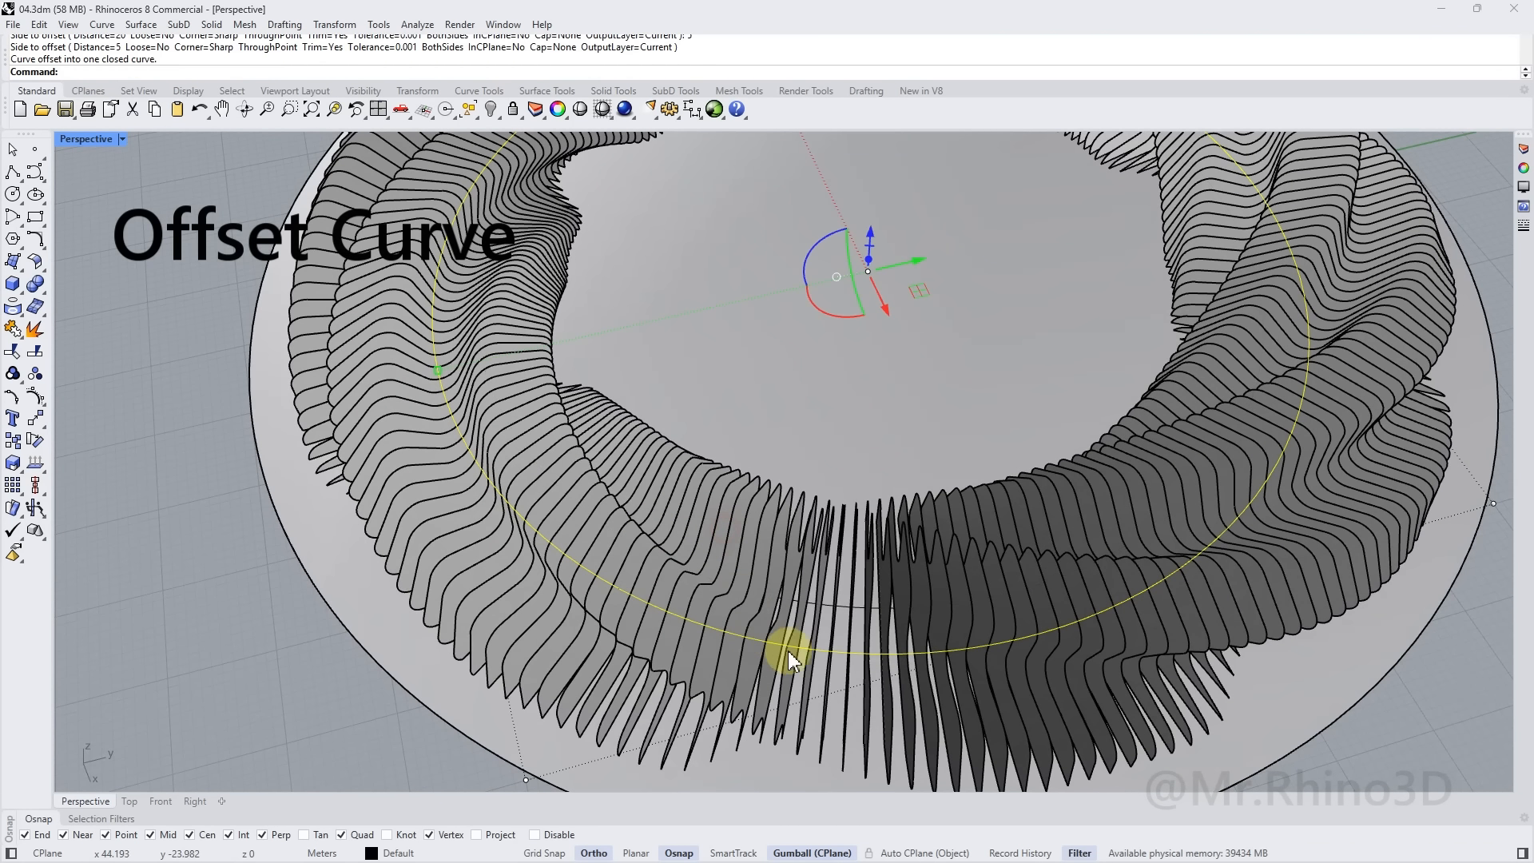
scroll(787, 650, up, 5)
scroll(803, 735, up, 2)
scroll(831, 651, down, 5)
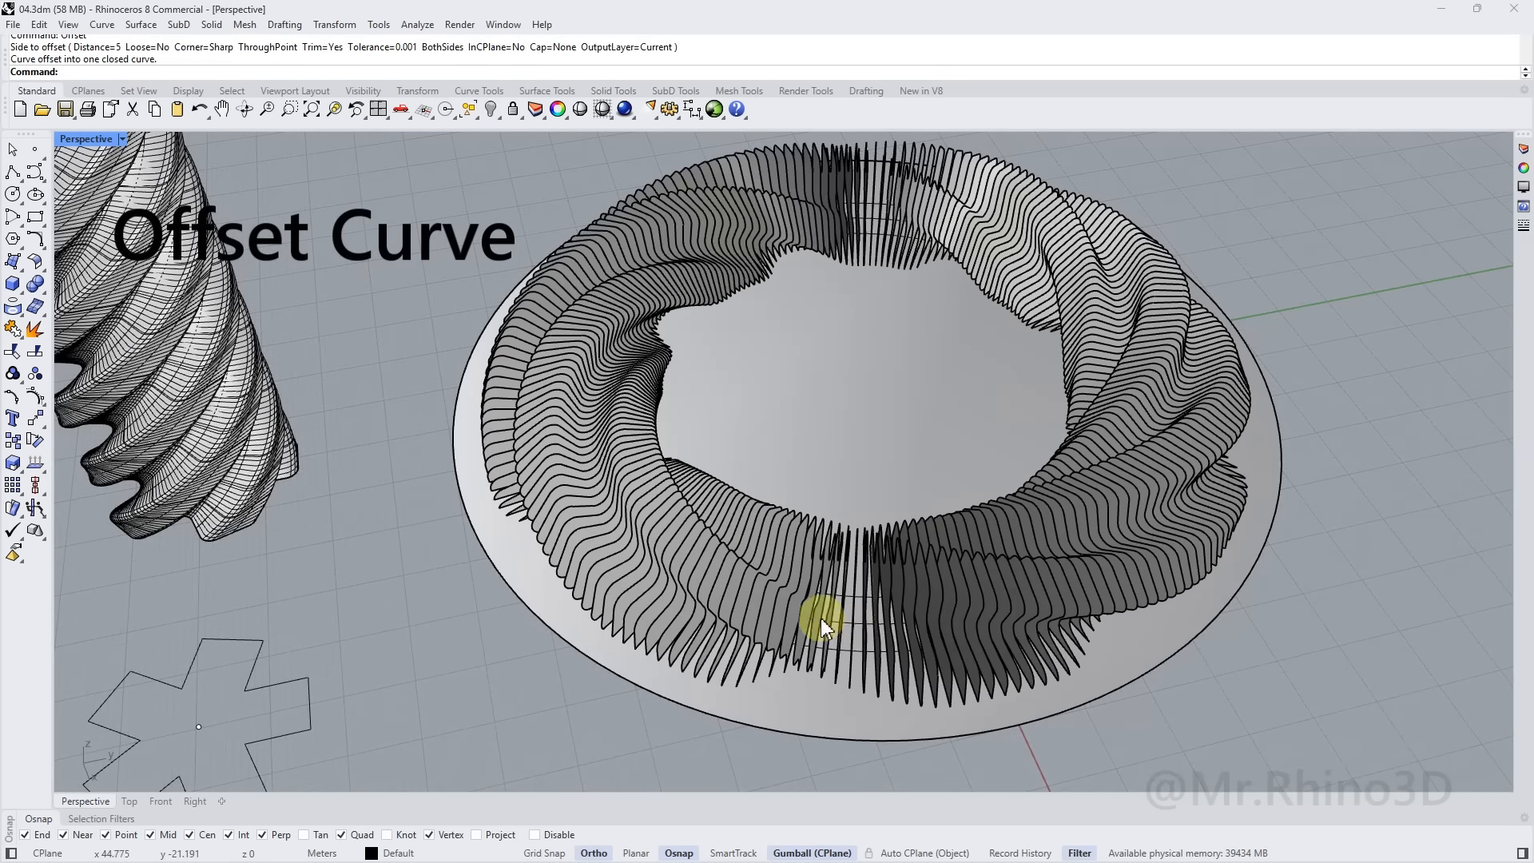
scroll(842, 639, up, 5)
Select both concentric circles to check them from another angle
click(827, 663)
shift+click(859, 556)
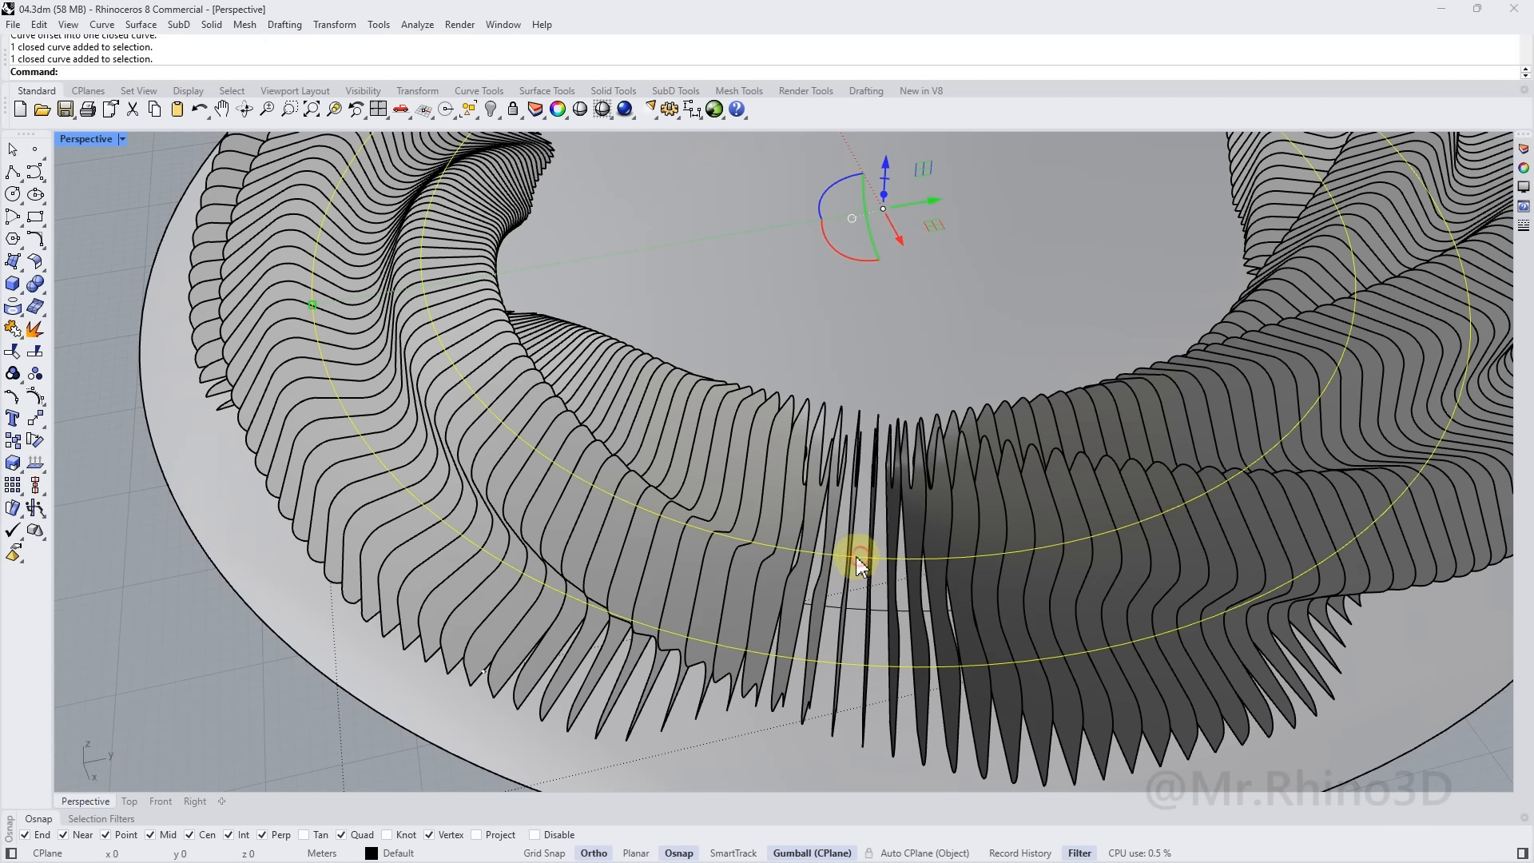
scroll(860, 556, down, 5)
right_drag(836, 543, 769, 556)
scroll(826, 606, up, 8)
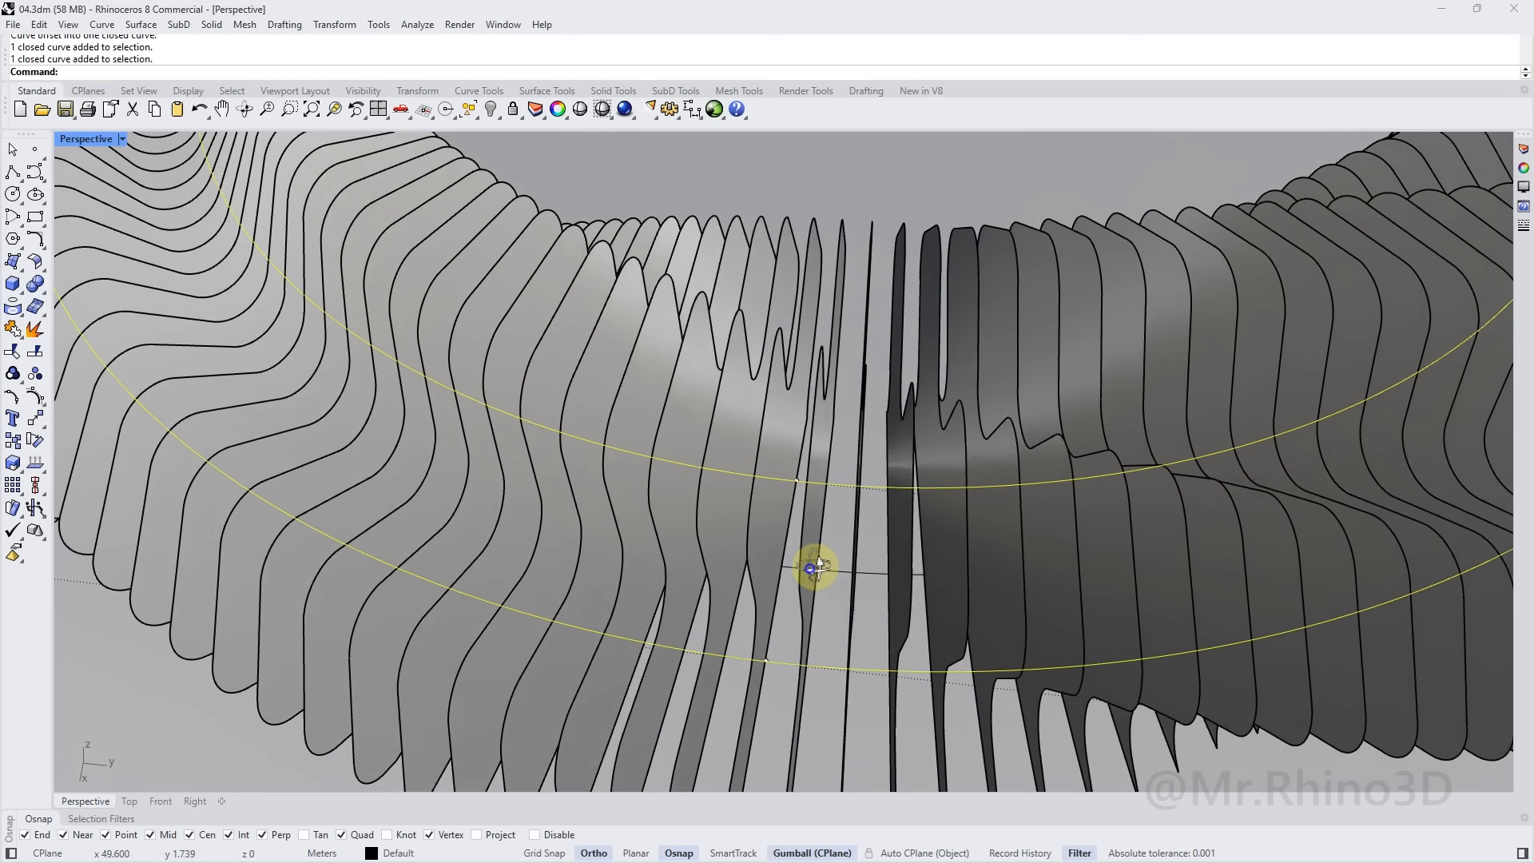
Draw a radial polyline from x 45 to x 55 between the circles and select it
scroll(816, 565, up, 2)
key(Escape)
click(15, 171)
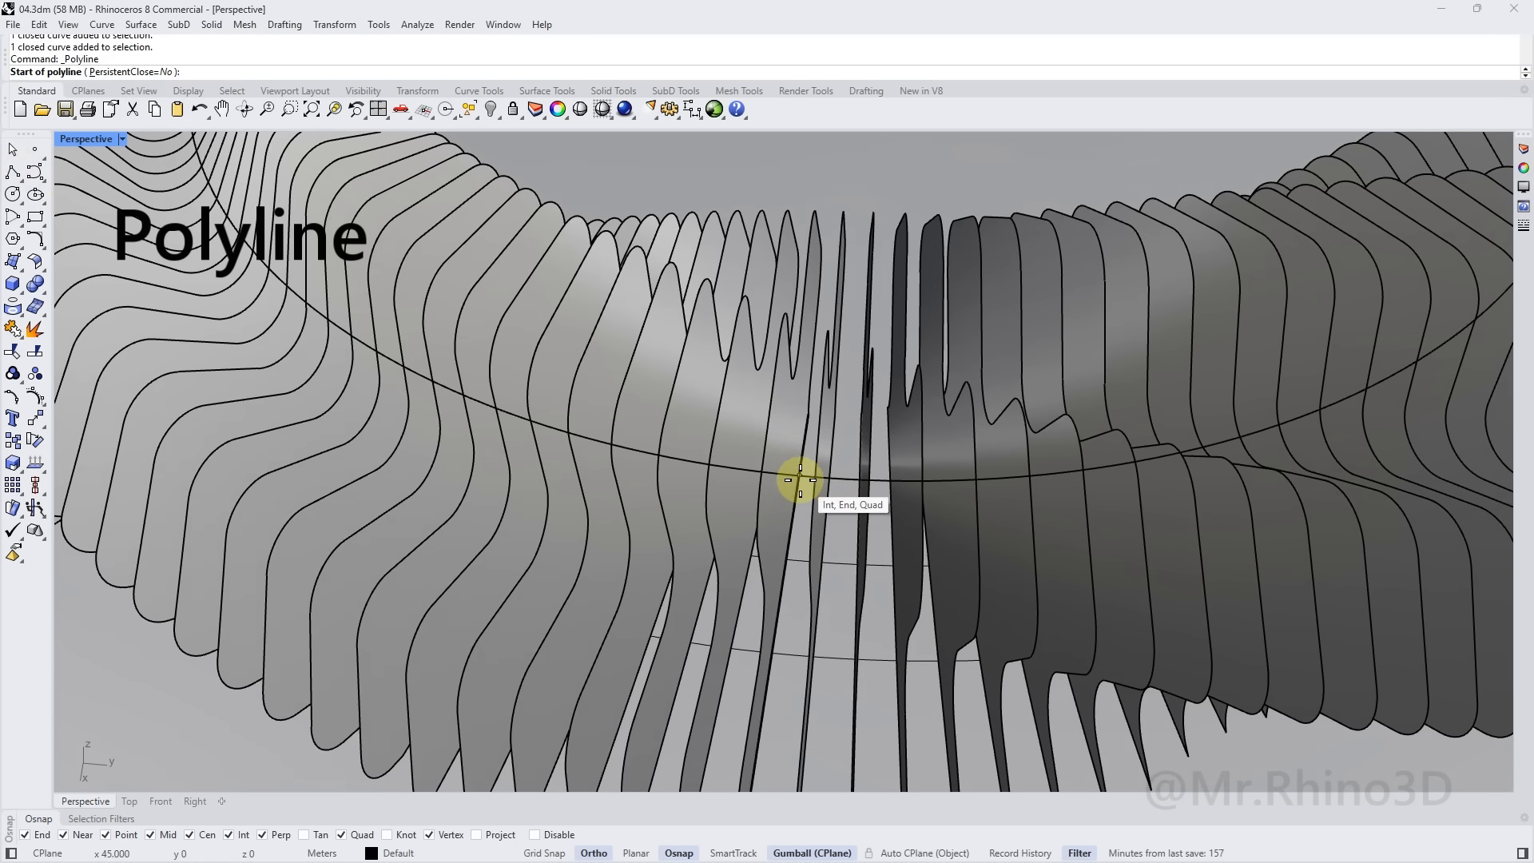
click(798, 475)
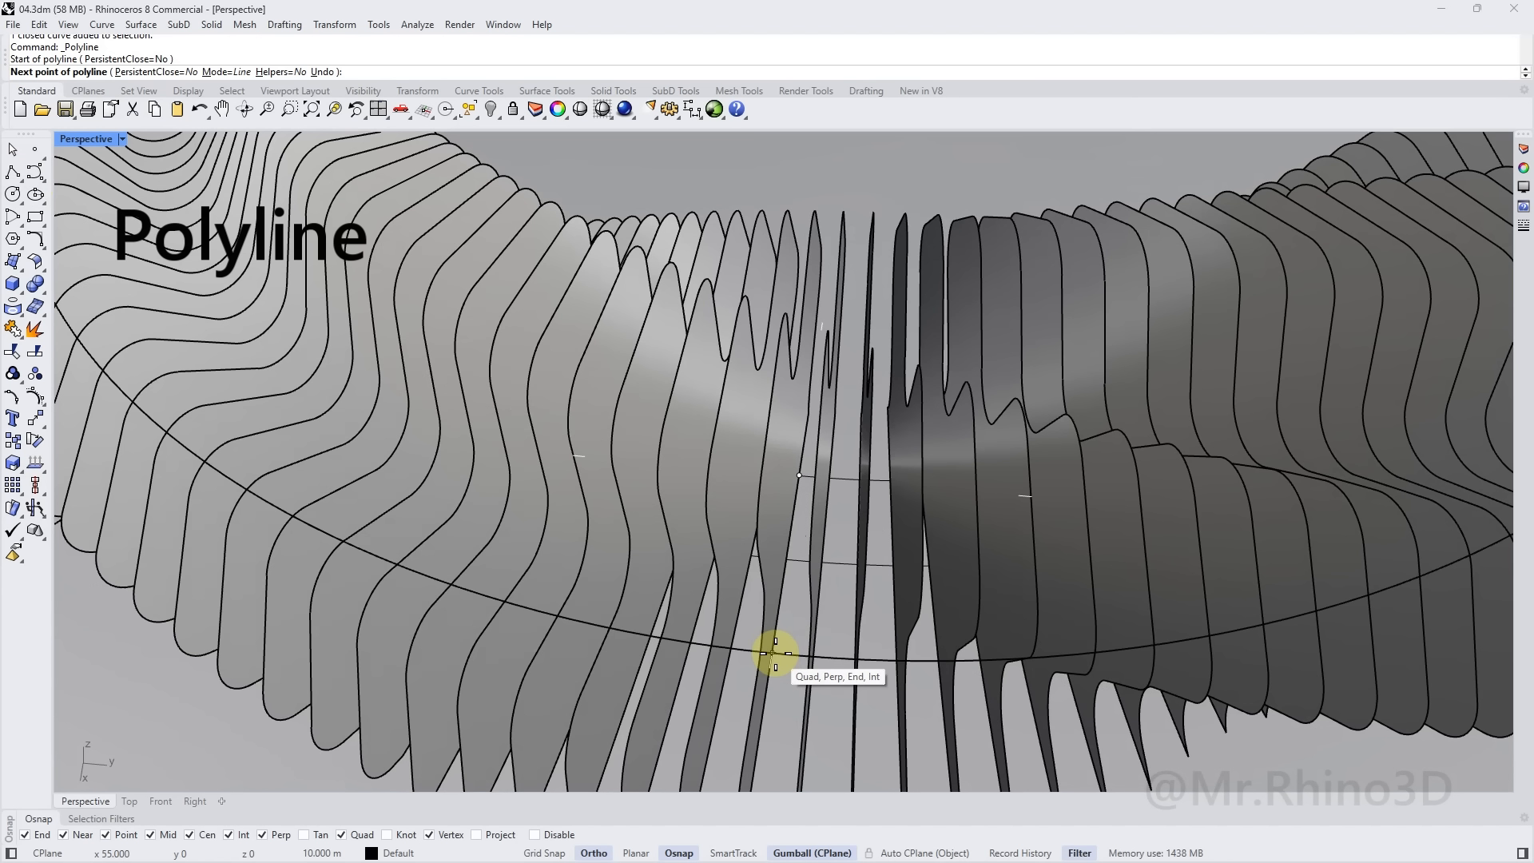
click(774, 650)
key(Return)
click(774, 644)
key(Return)
right_drag(775, 644, 776, 456)
Extrude the radial line straight up 1 m into a flat panel and select it
click(212, 24)
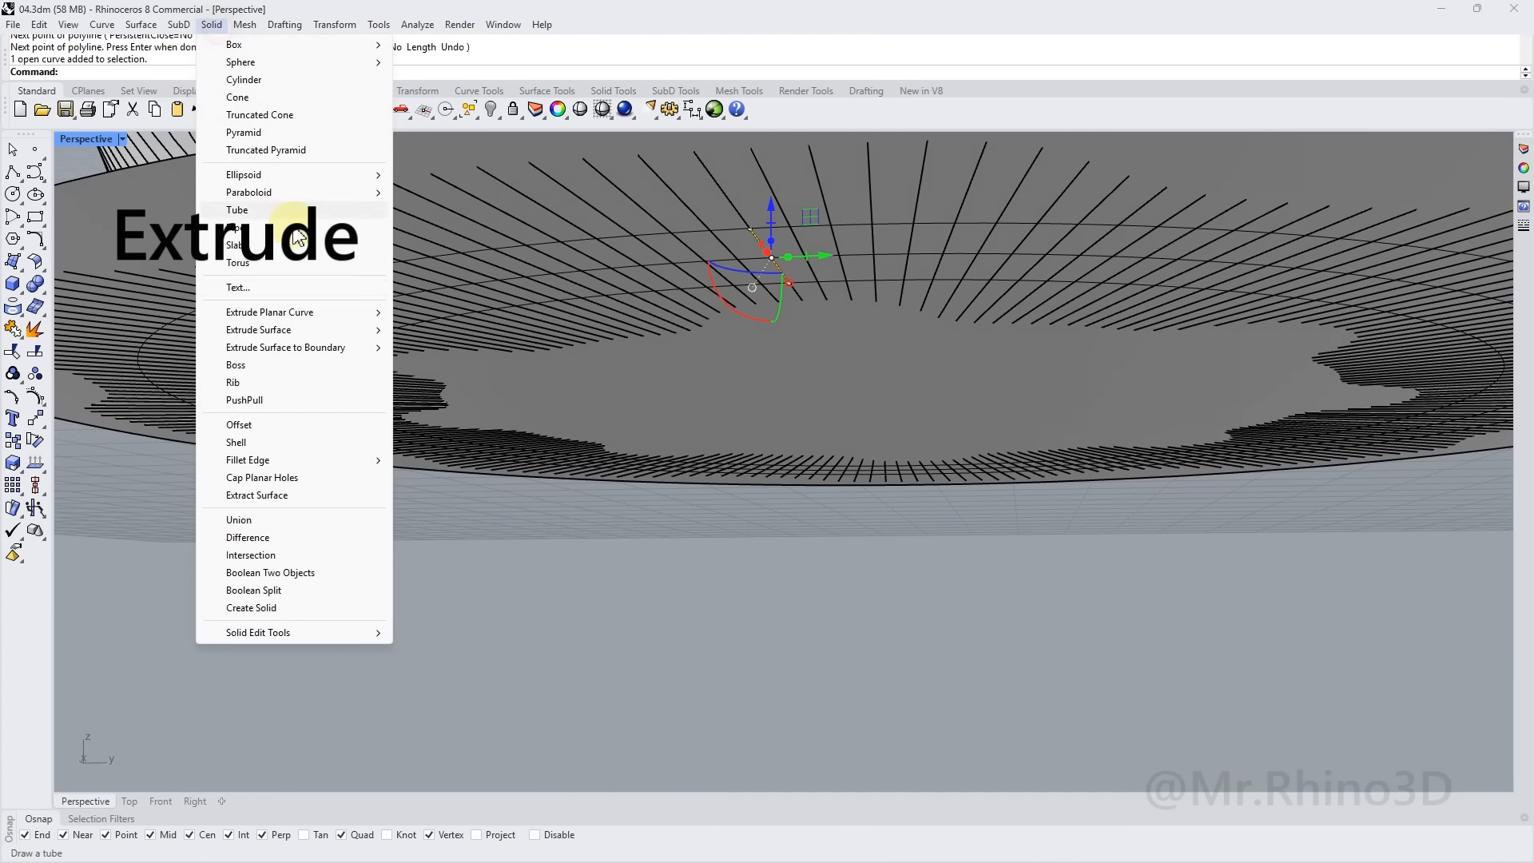
mouse_move(301, 312)
click(419, 311)
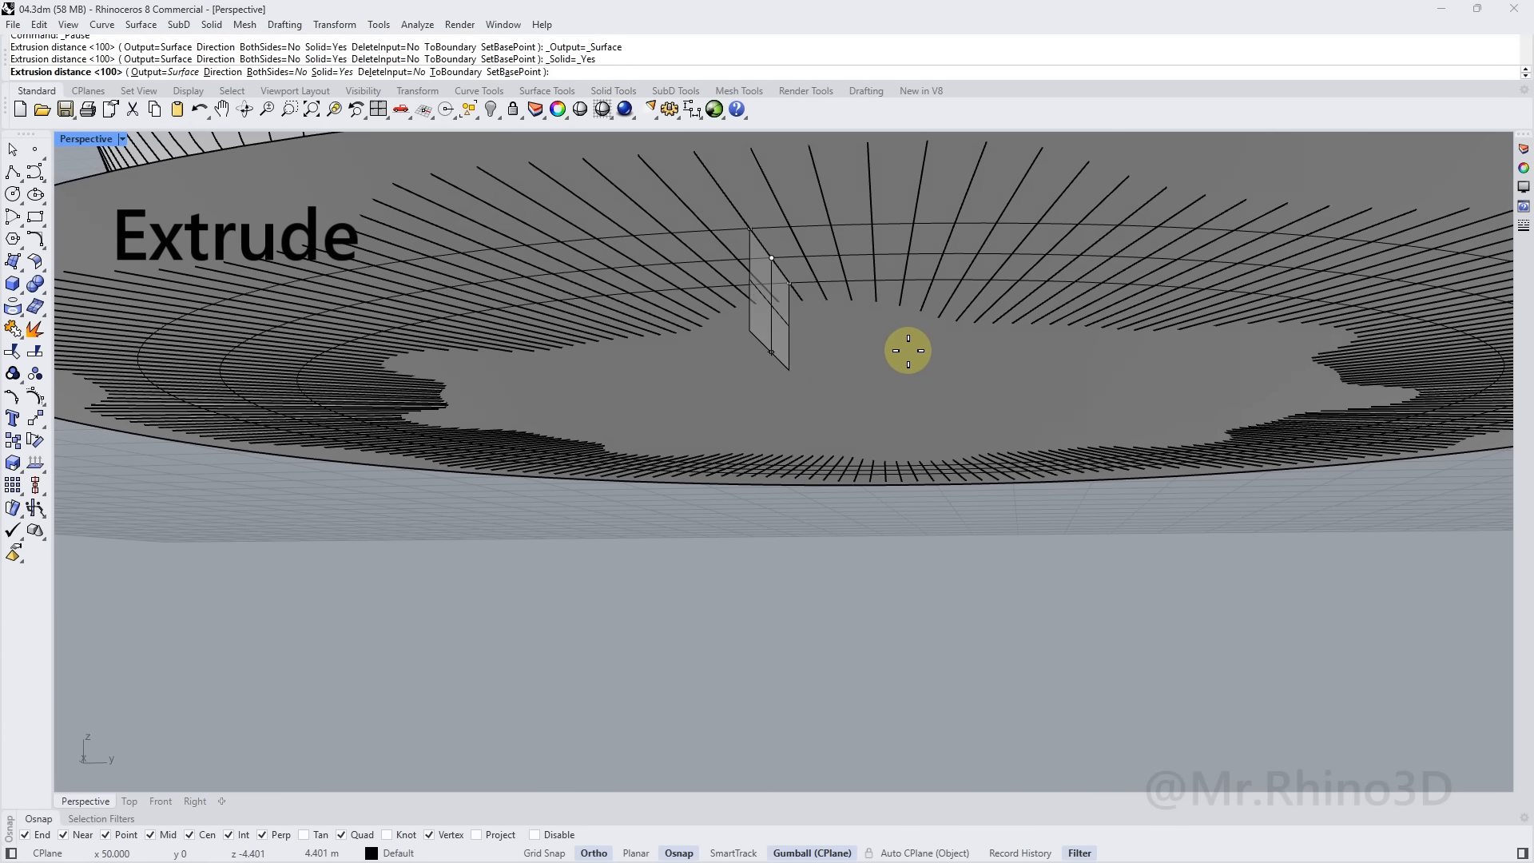
text(1)
key(Return)
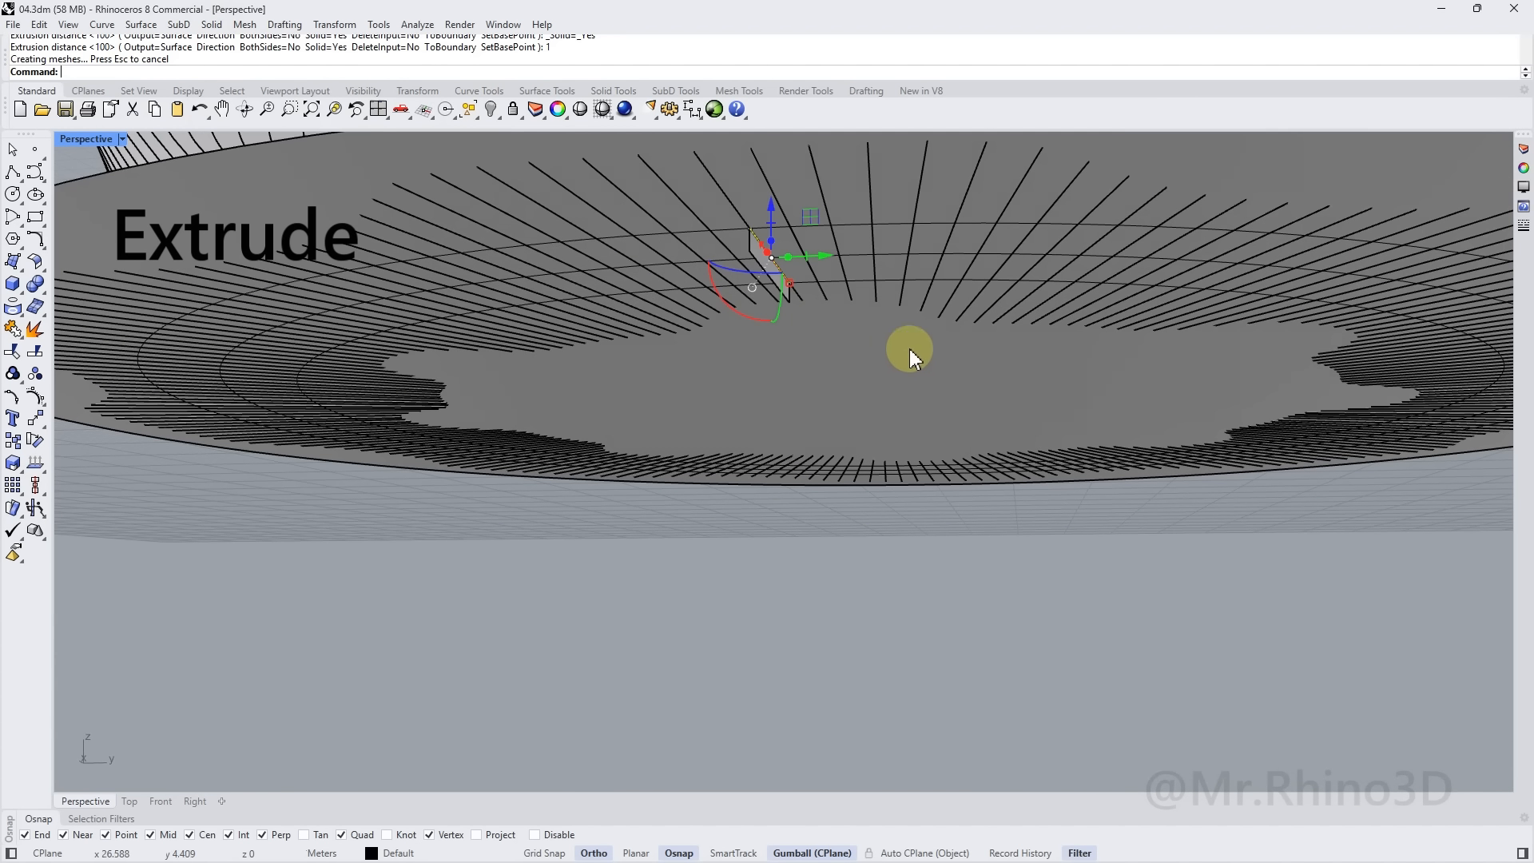
scroll(798, 332, up, 5)
key(Escape)
click(756, 297)
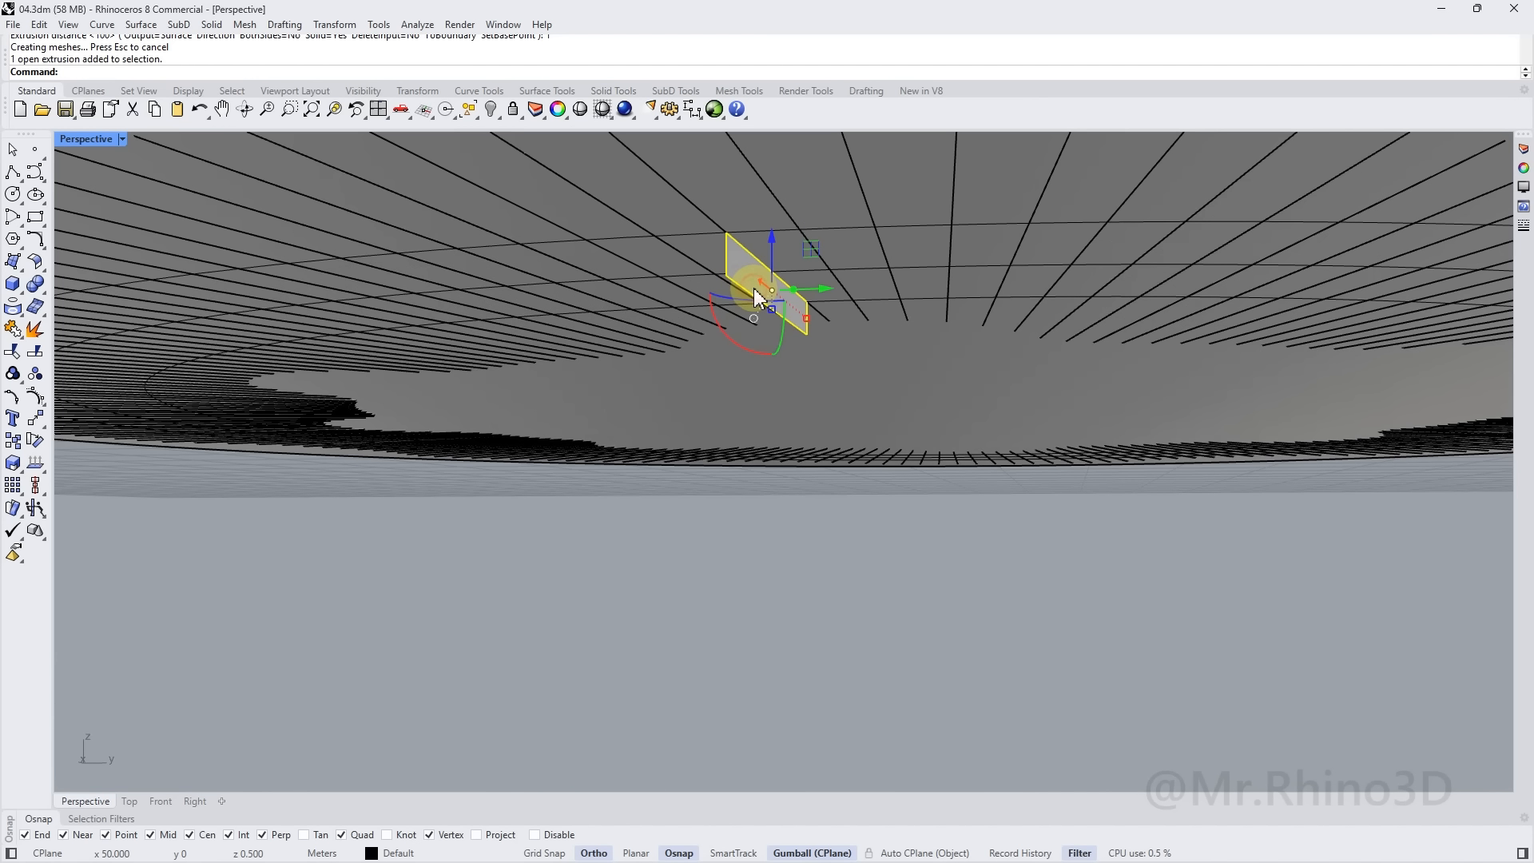
scroll(751, 300, down, 1)
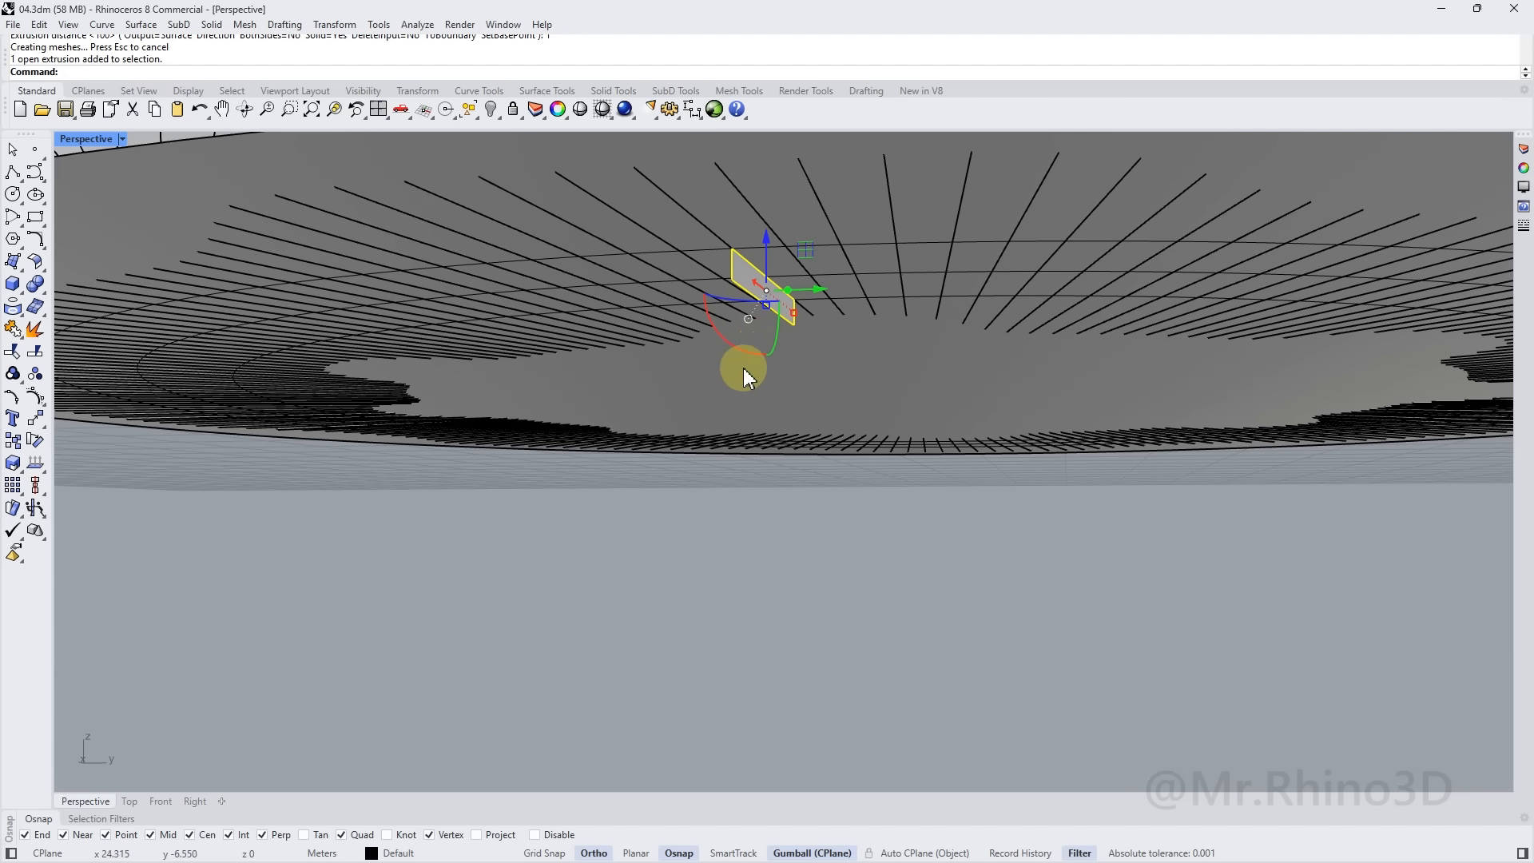
click(16, 487)
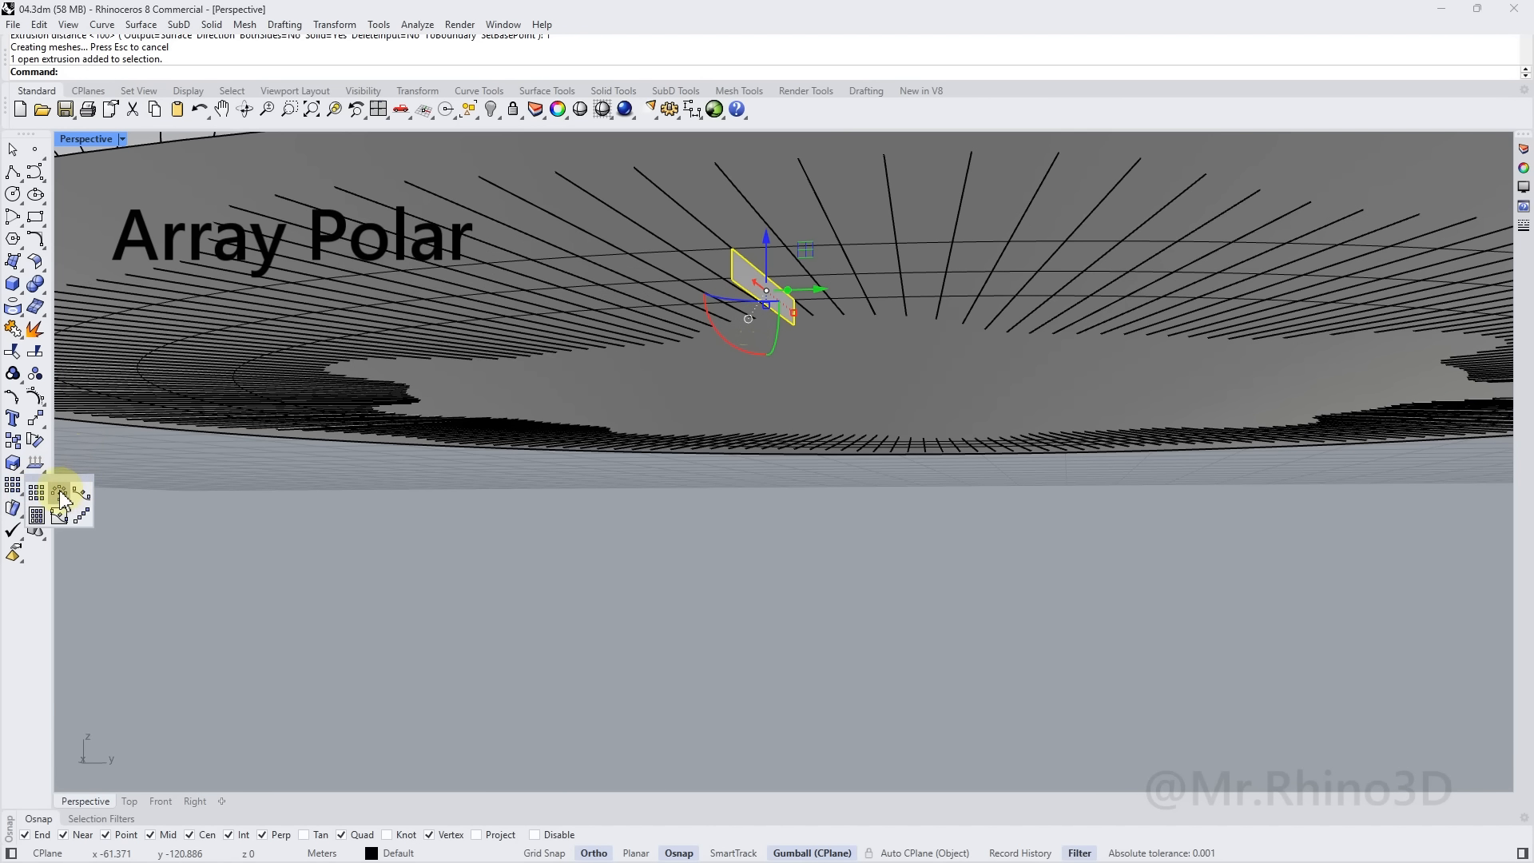
Polar-array the panel 200 times over 360° around the disc's centre
click(62, 494)
scroll(712, 388, down, 2)
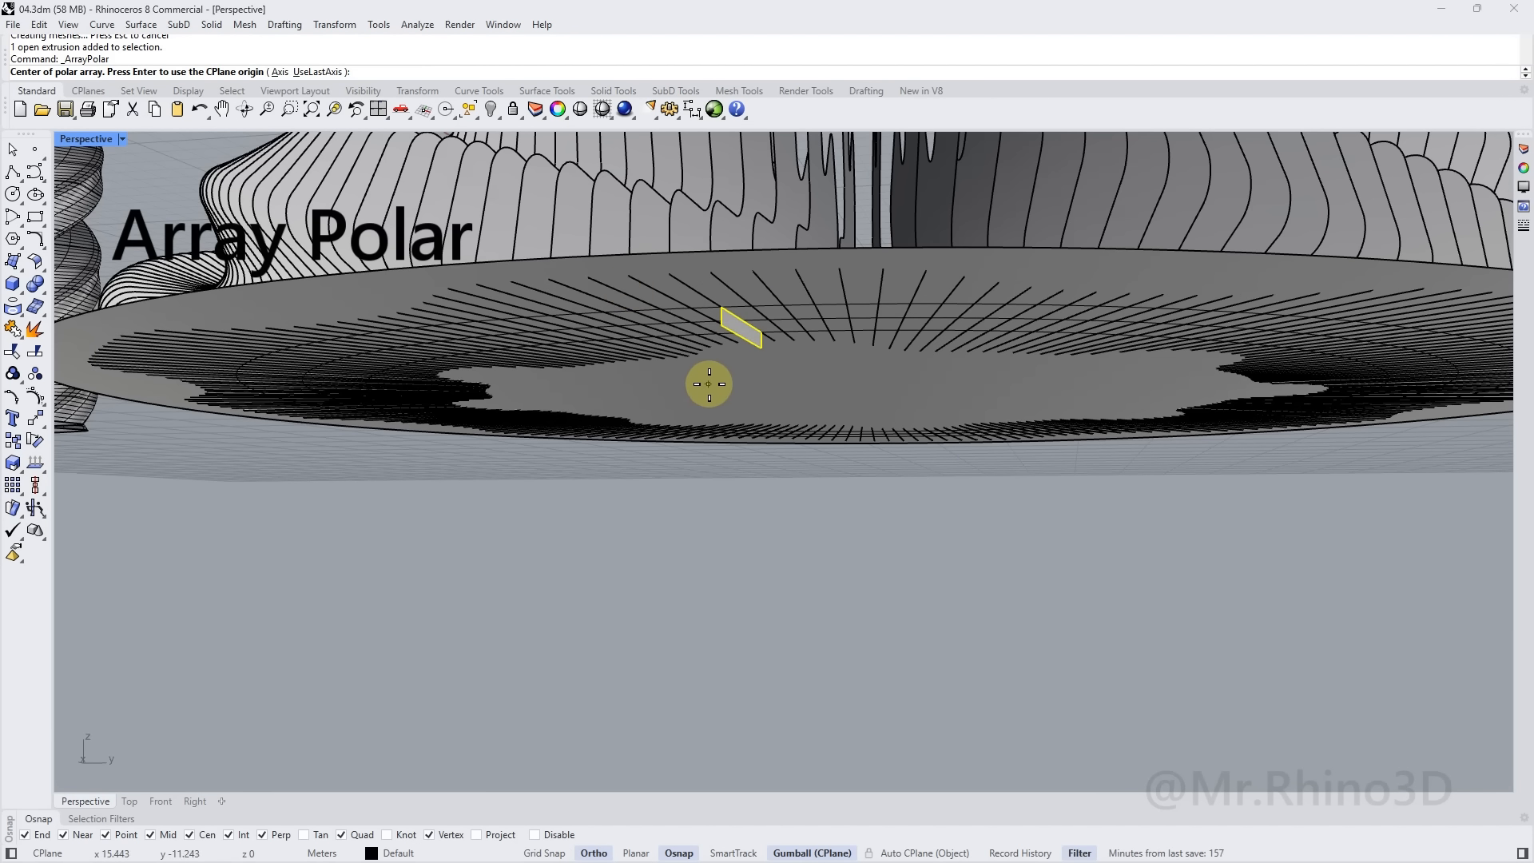
click(618, 259)
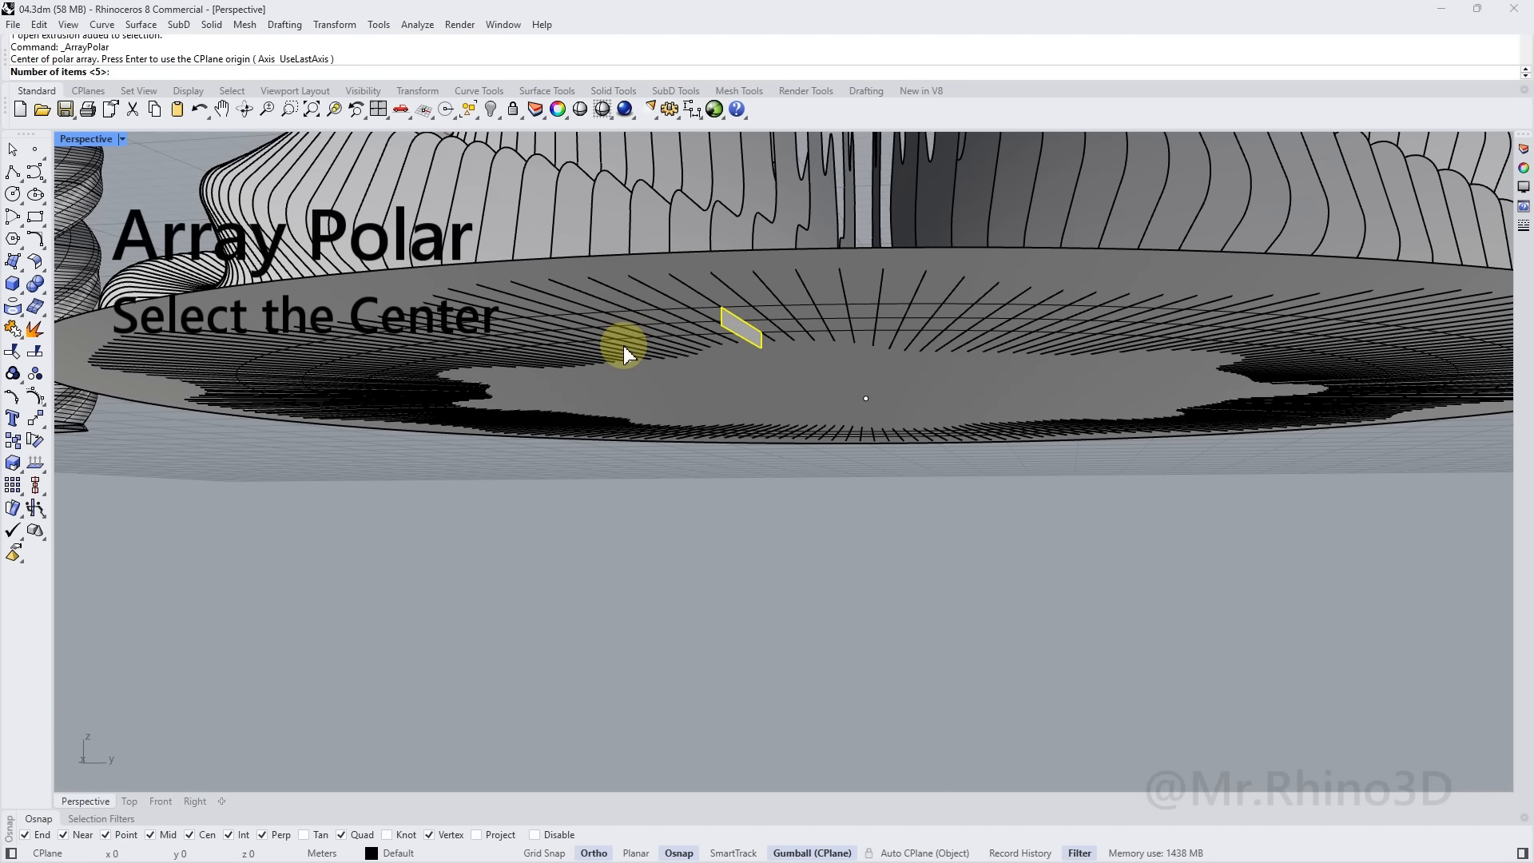
text(200)
key(Return)
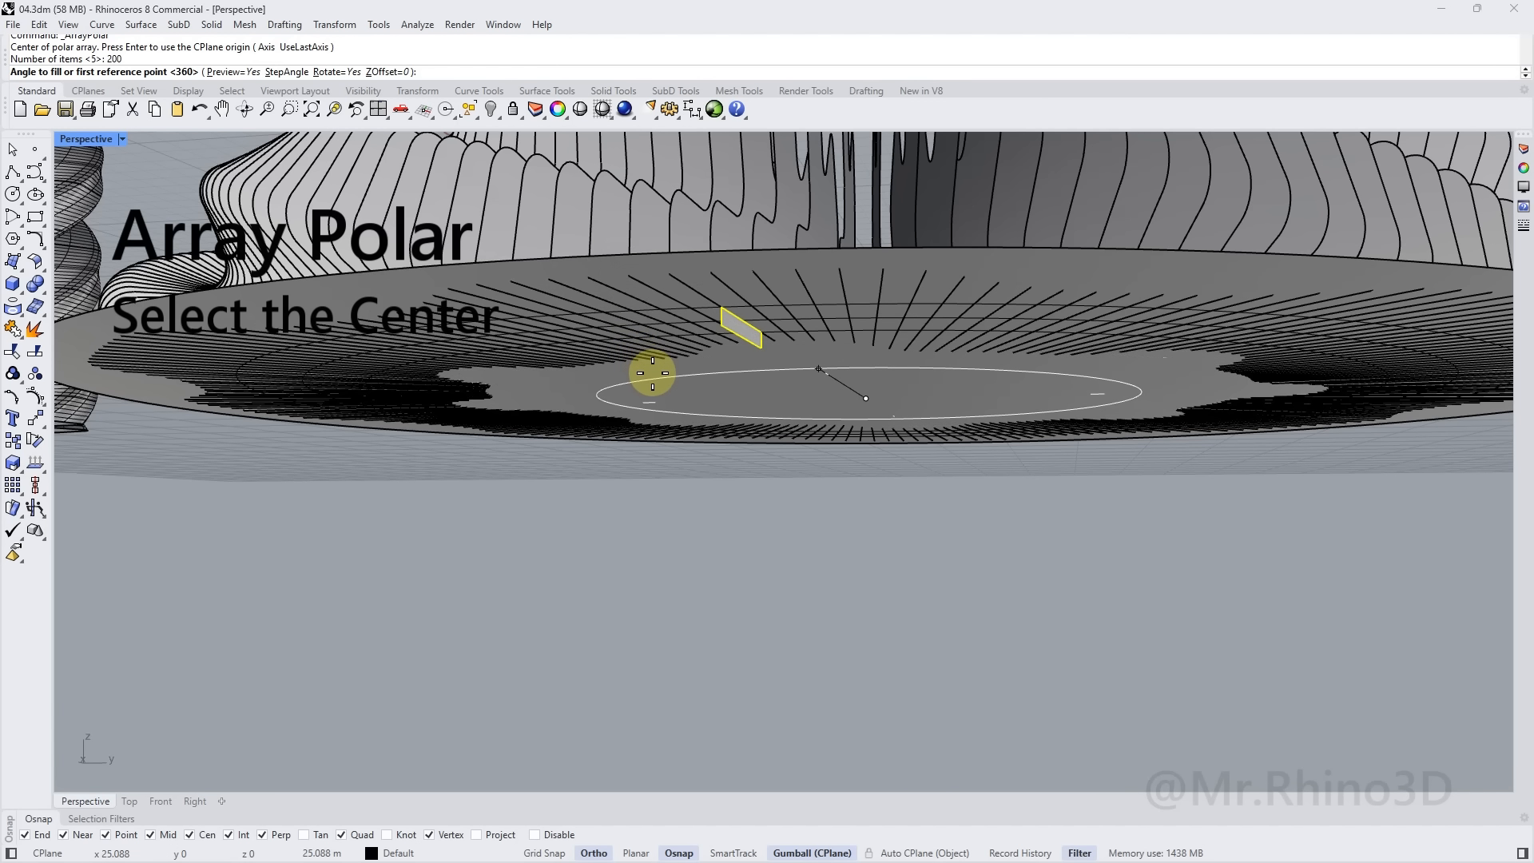
key(Return)
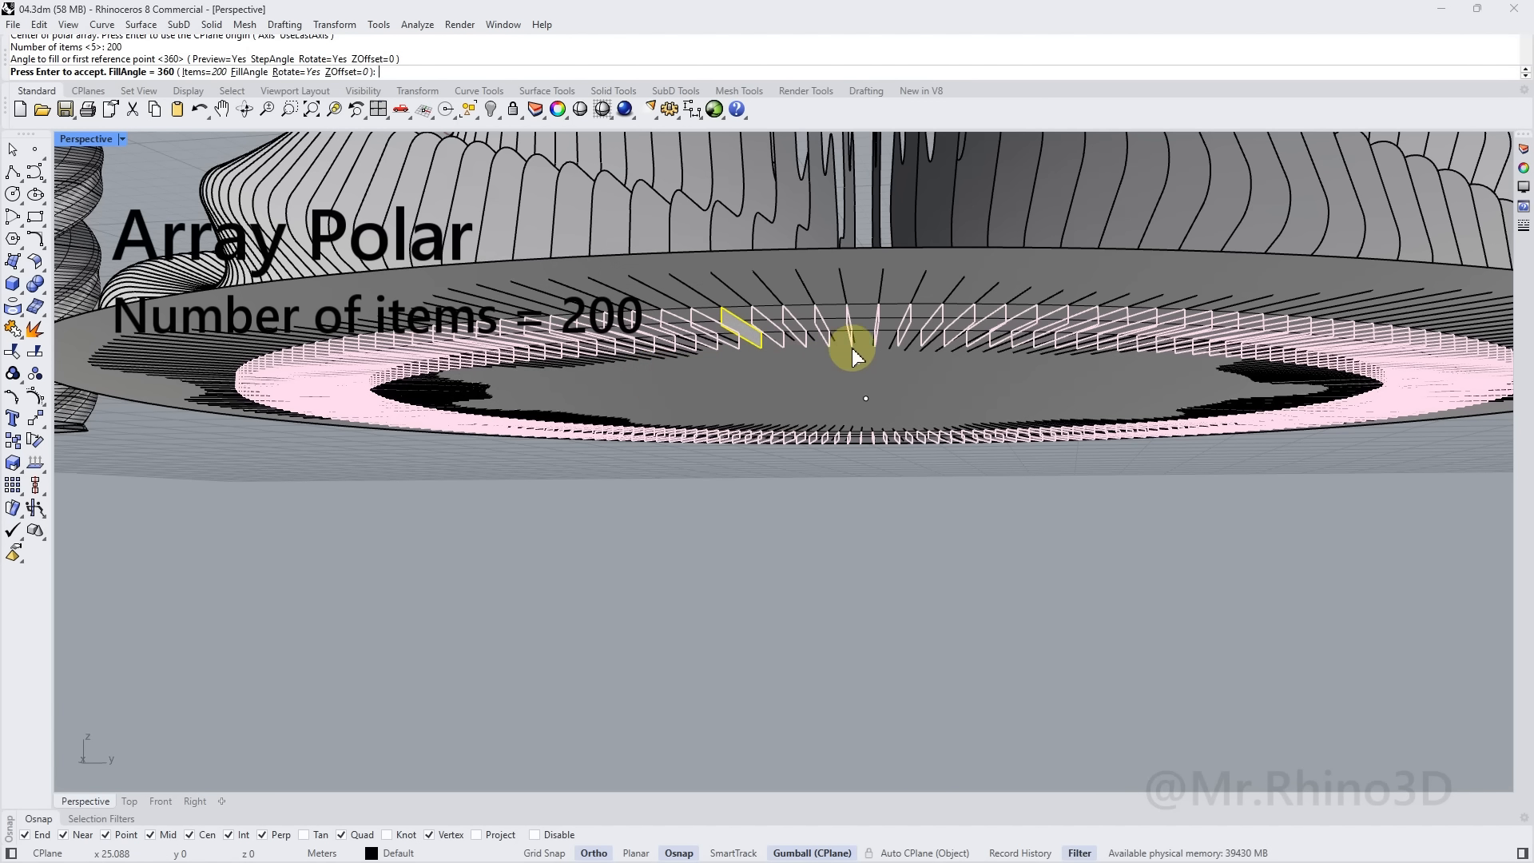
scroll(774, 318, up, 2)
key(Return)
scroll(747, 307, up, 3)
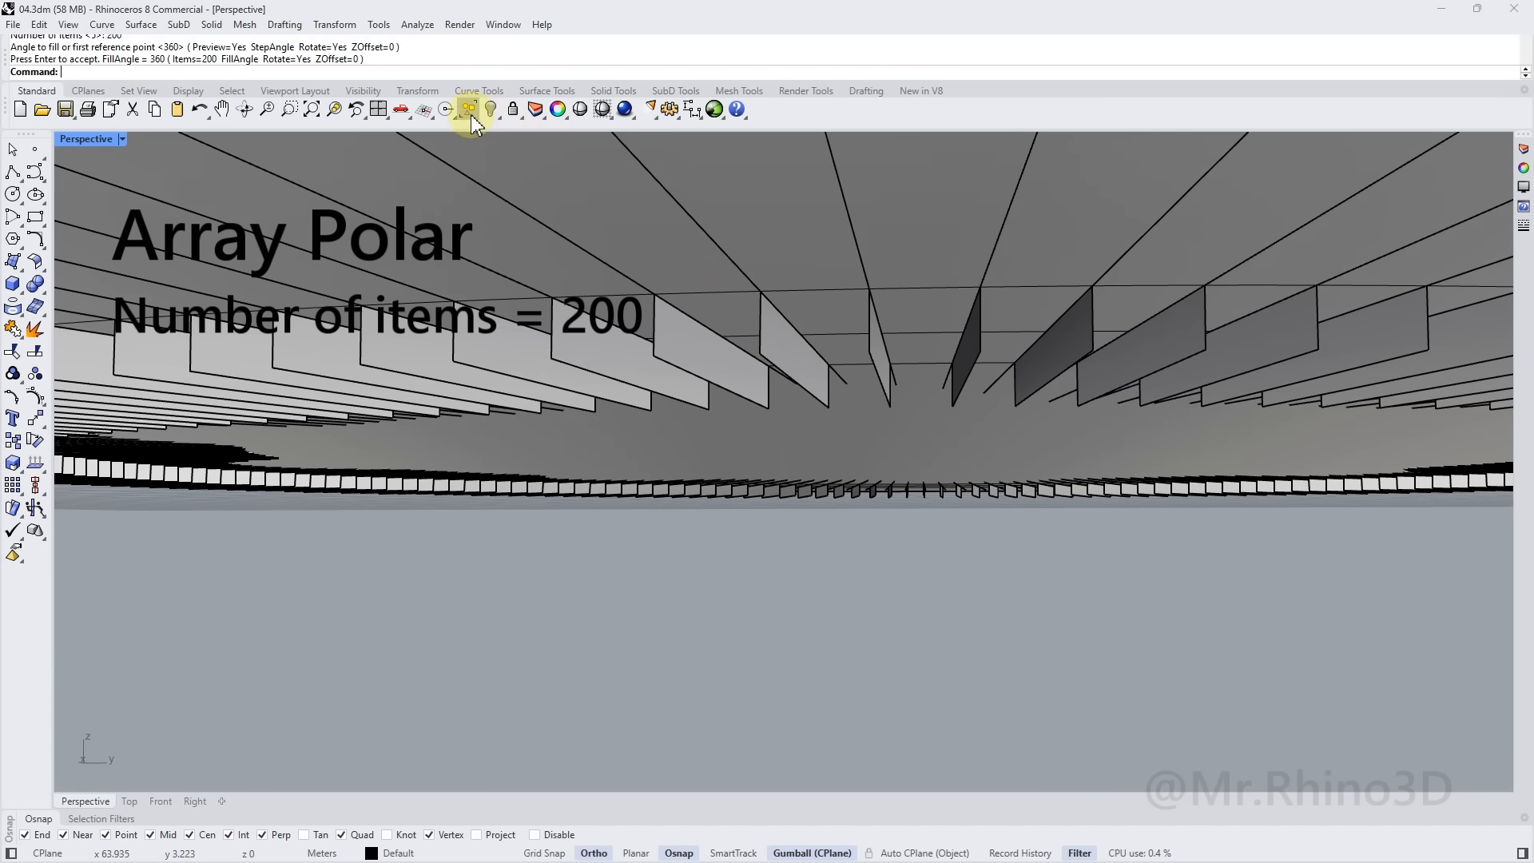
Select the 199 arrayed copies together with the original panel
click(471, 112)
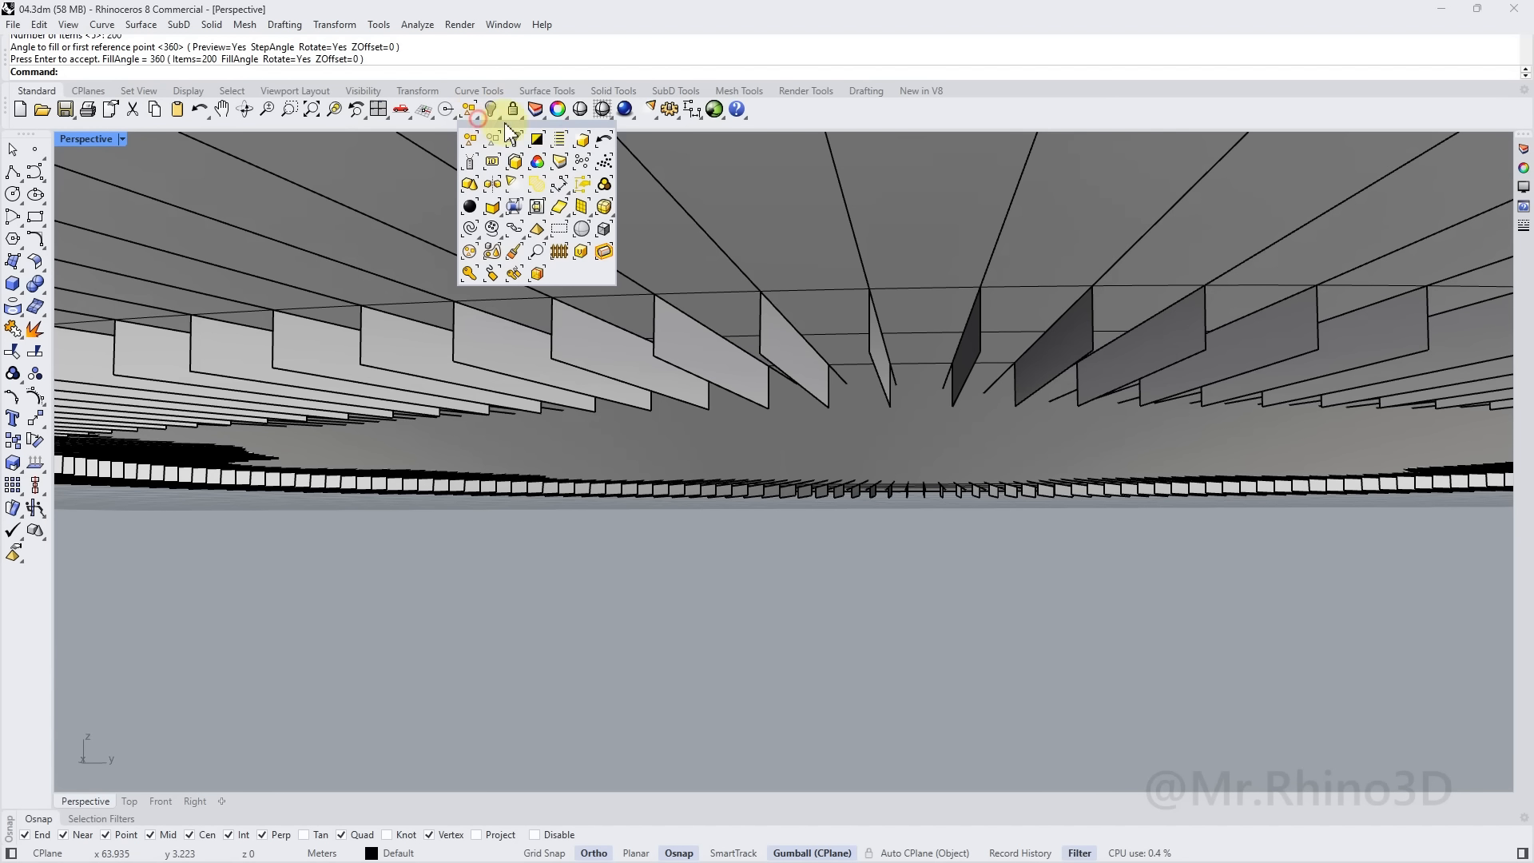
click(585, 134)
shift+click(609, 332)
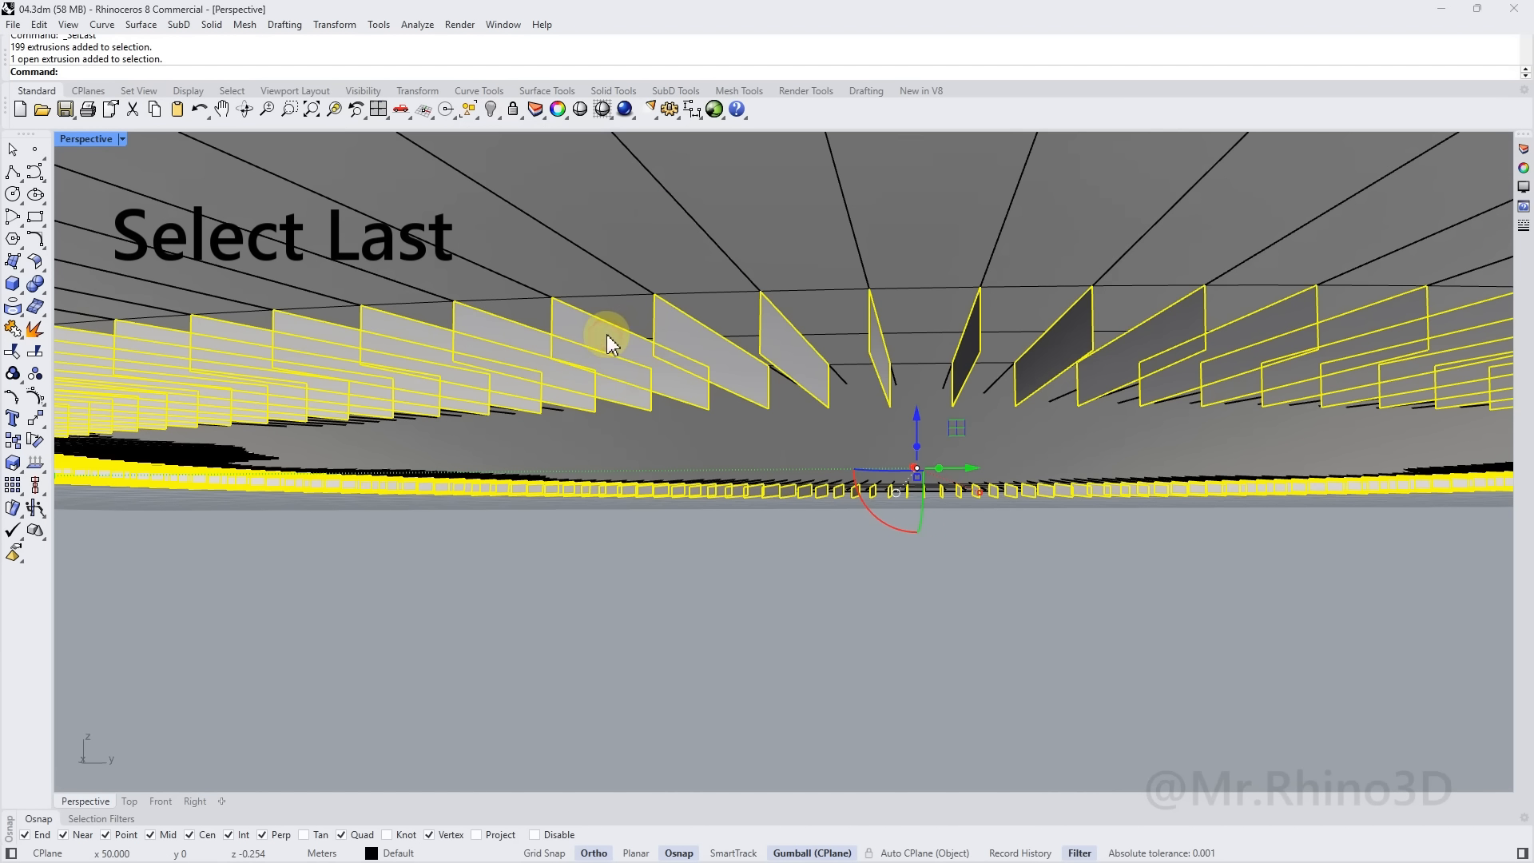
scroll(665, 358, down, 3)
scroll(674, 354, down, 2)
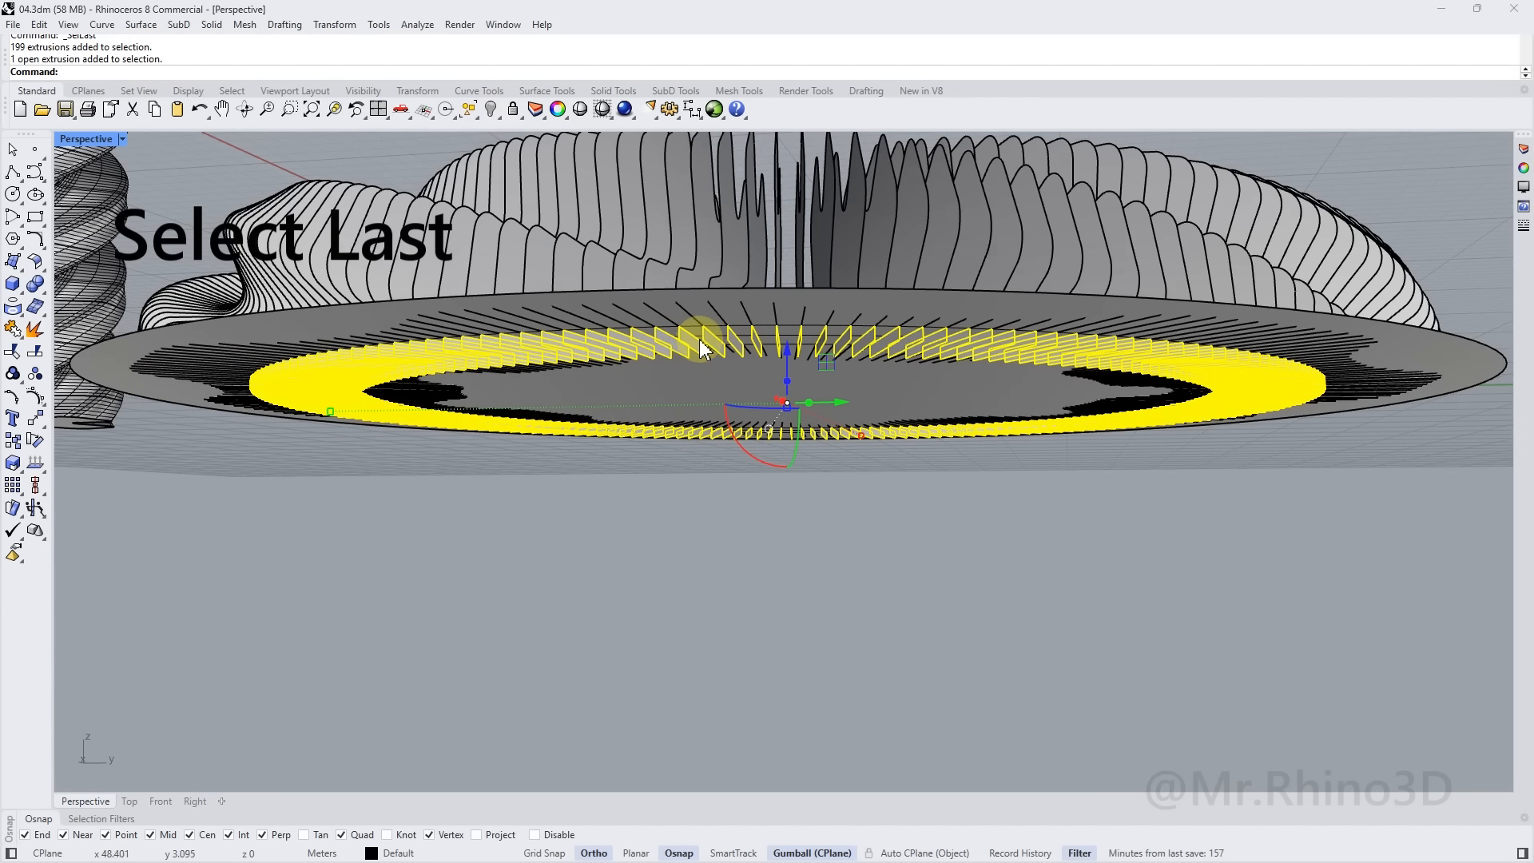
scroll(743, 349, down, 4)
right_drag(785, 349, 892, 373)
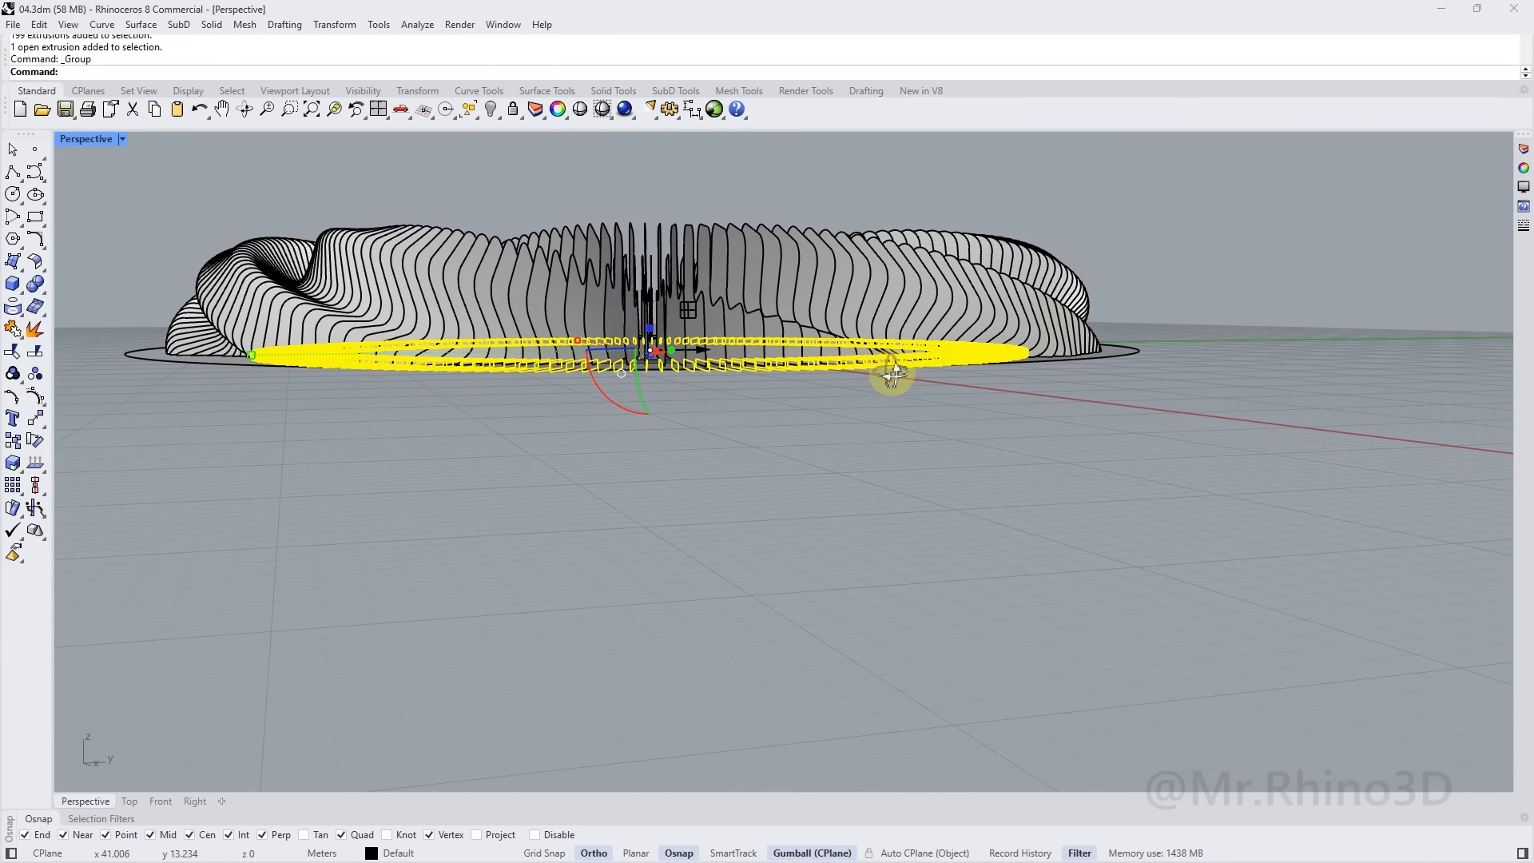
Select the 200 fin surfaces and 200 panels, then ungroup and regroup them as one
click(1409, 257)
drag(1164, 196, 183, 310)
right_drag(616, 363, 613, 330)
scroll(712, 351, up, 7)
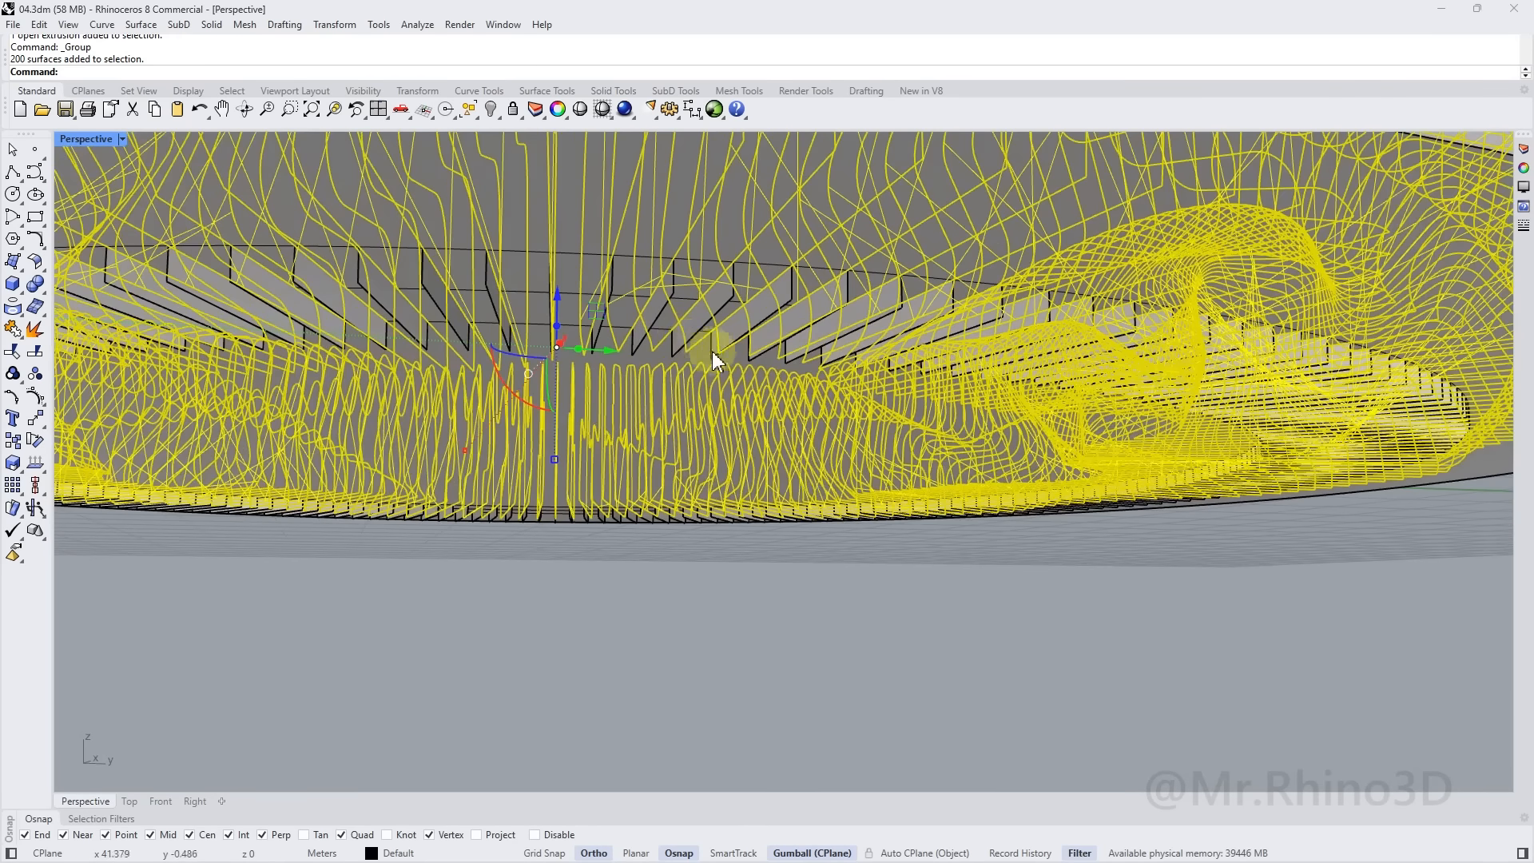
shift+click(748, 329)
scroll(674, 332, down, 4)
shift+right_drag(678, 338, 723, 412)
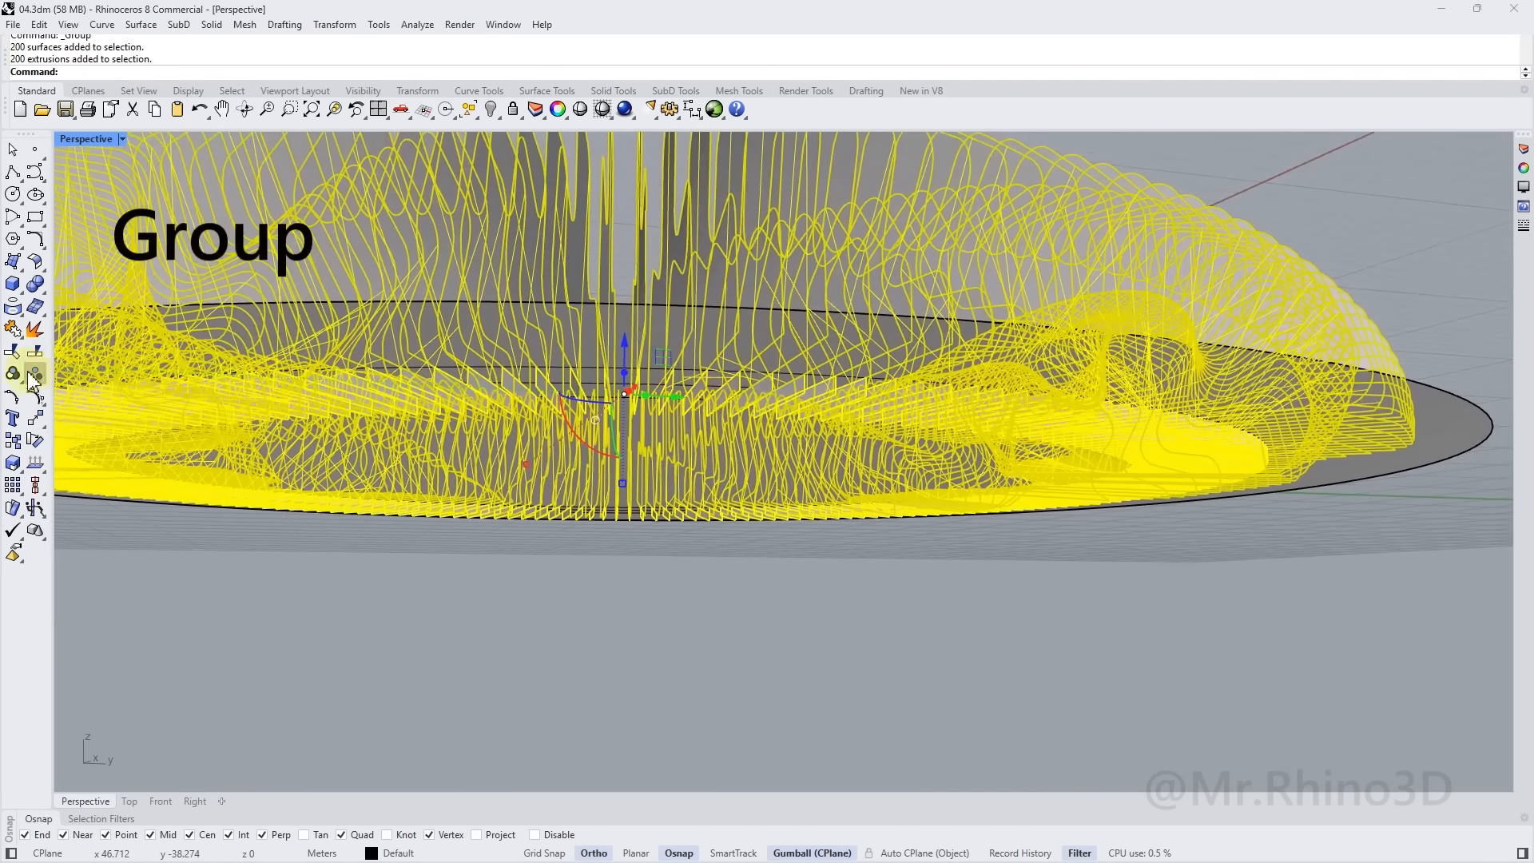
click(36, 377)
click(13, 374)
Reselect the new fins-and-panels group to confirm it
scroll(558, 407, down, 2)
right_drag(558, 407, 671, 489)
key(Escape)
click(720, 503)
right_drag(870, 615, 924, 636)
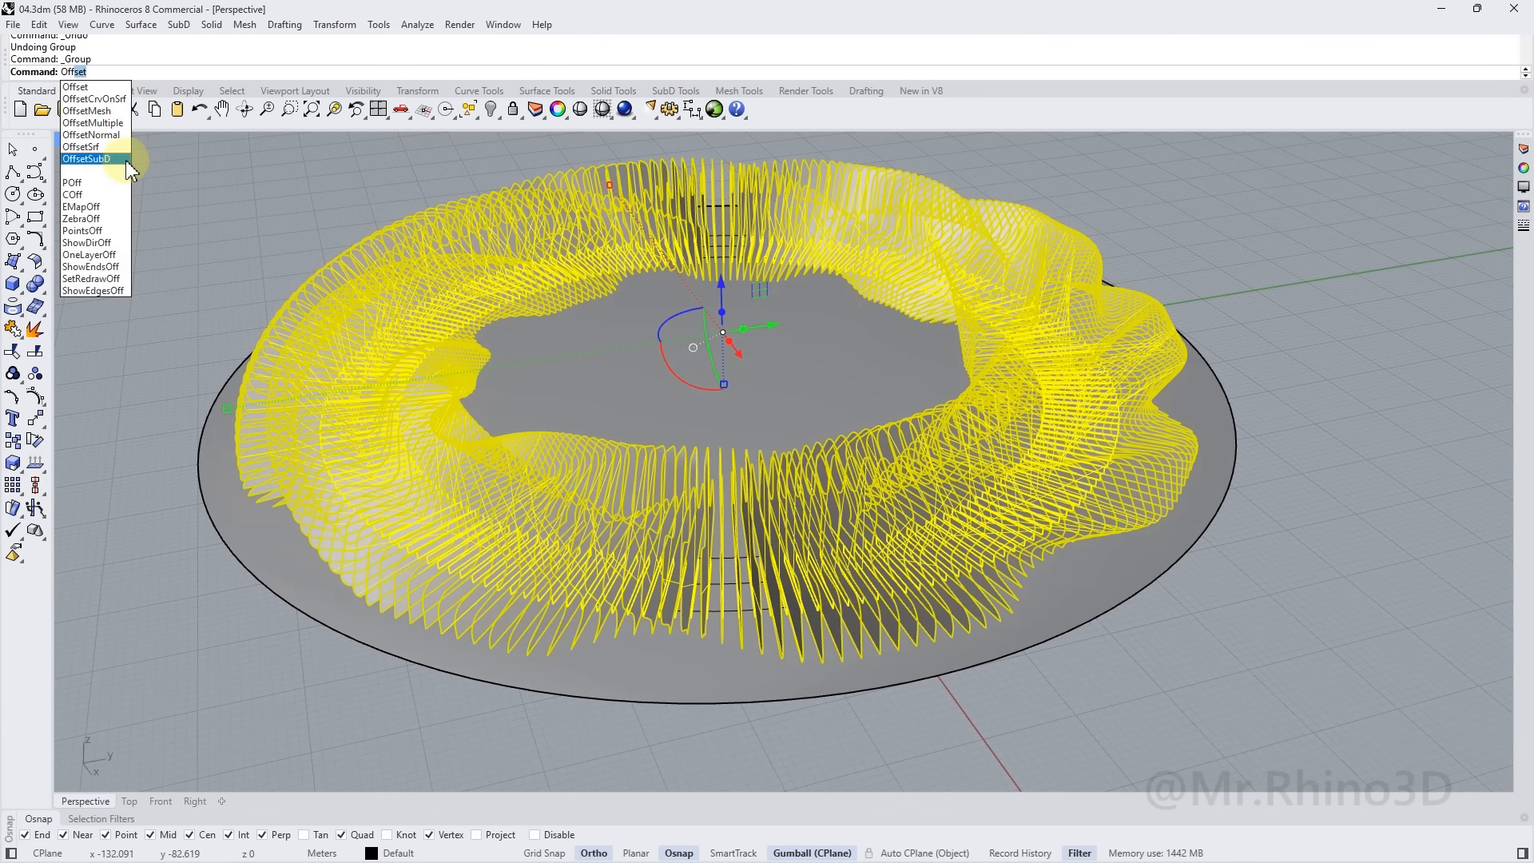
click(116, 148)
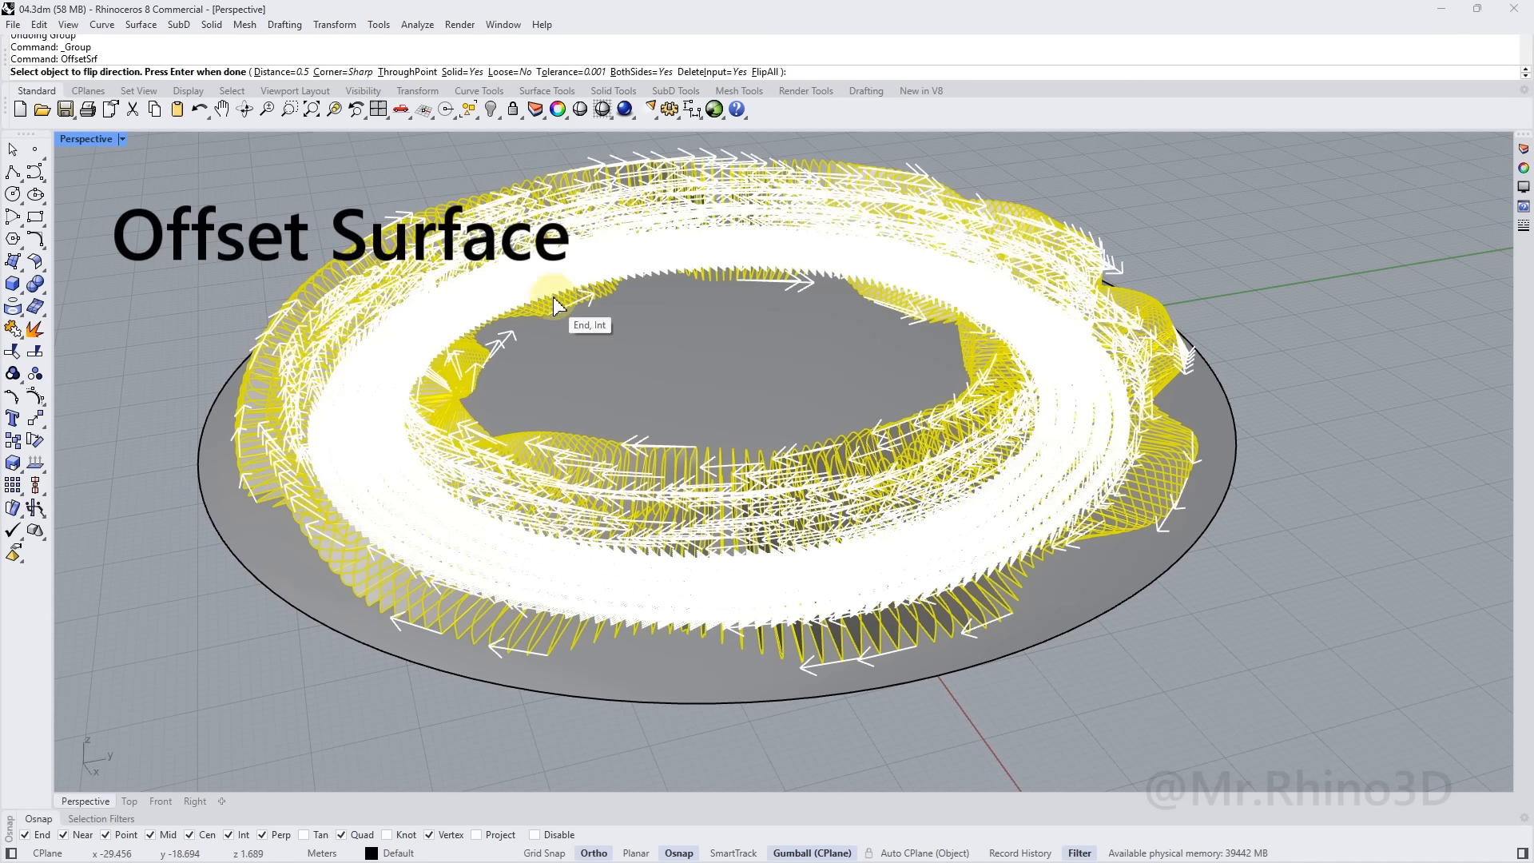
click(261, 217)
key(Return)
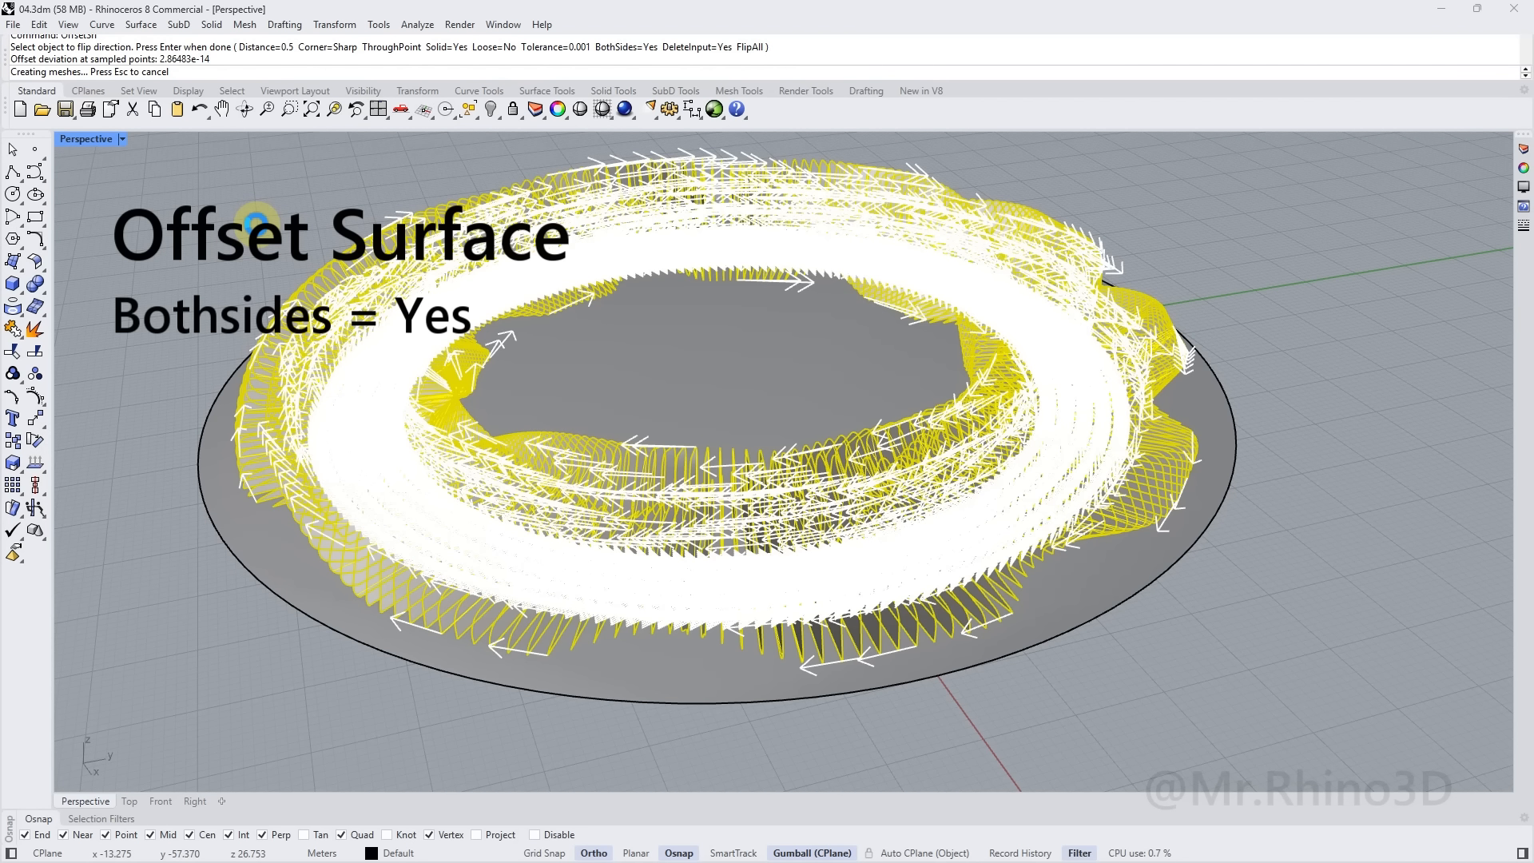
scroll(639, 636, up, 15)
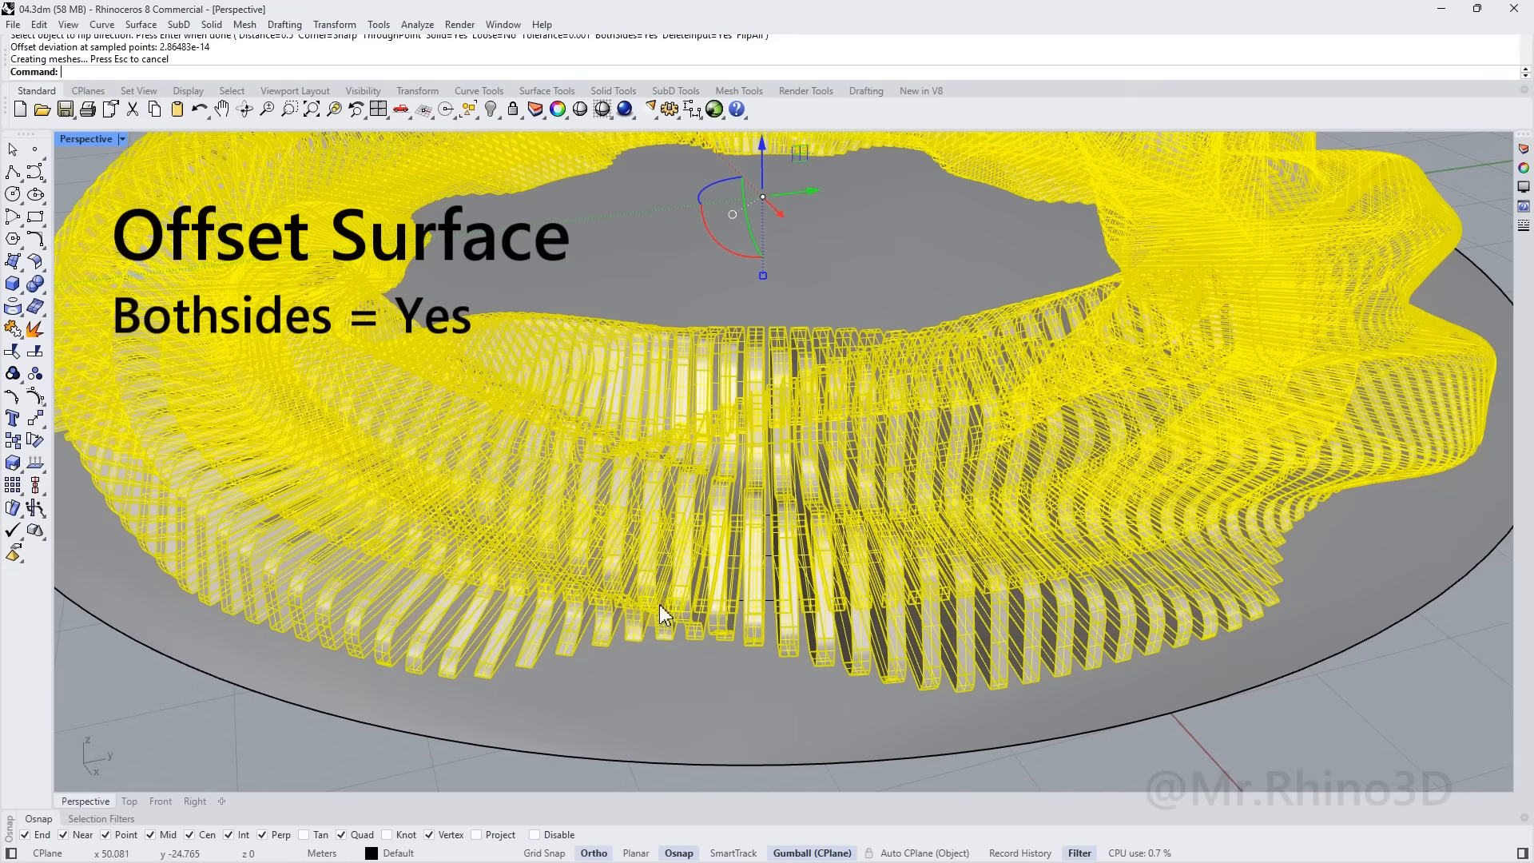
scroll(734, 559, up, 5)
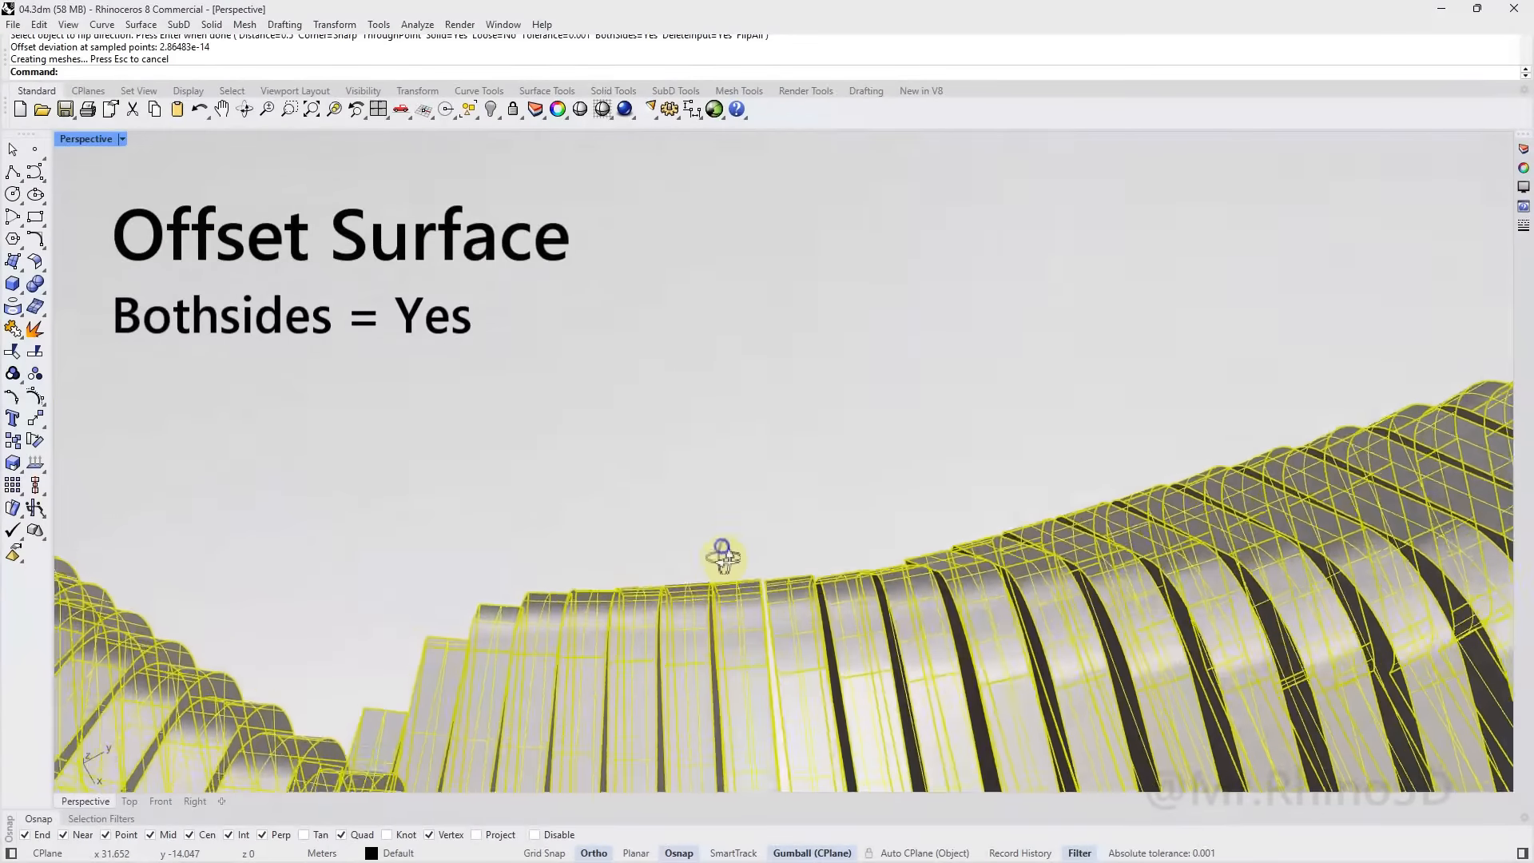
key(ctrl+z)
scroll(673, 512, down, 12)
right_drag(655, 496, 674, 433)
Offset all fins and panels by 0.4 on both sides as solids
scroll(663, 431, up, 3)
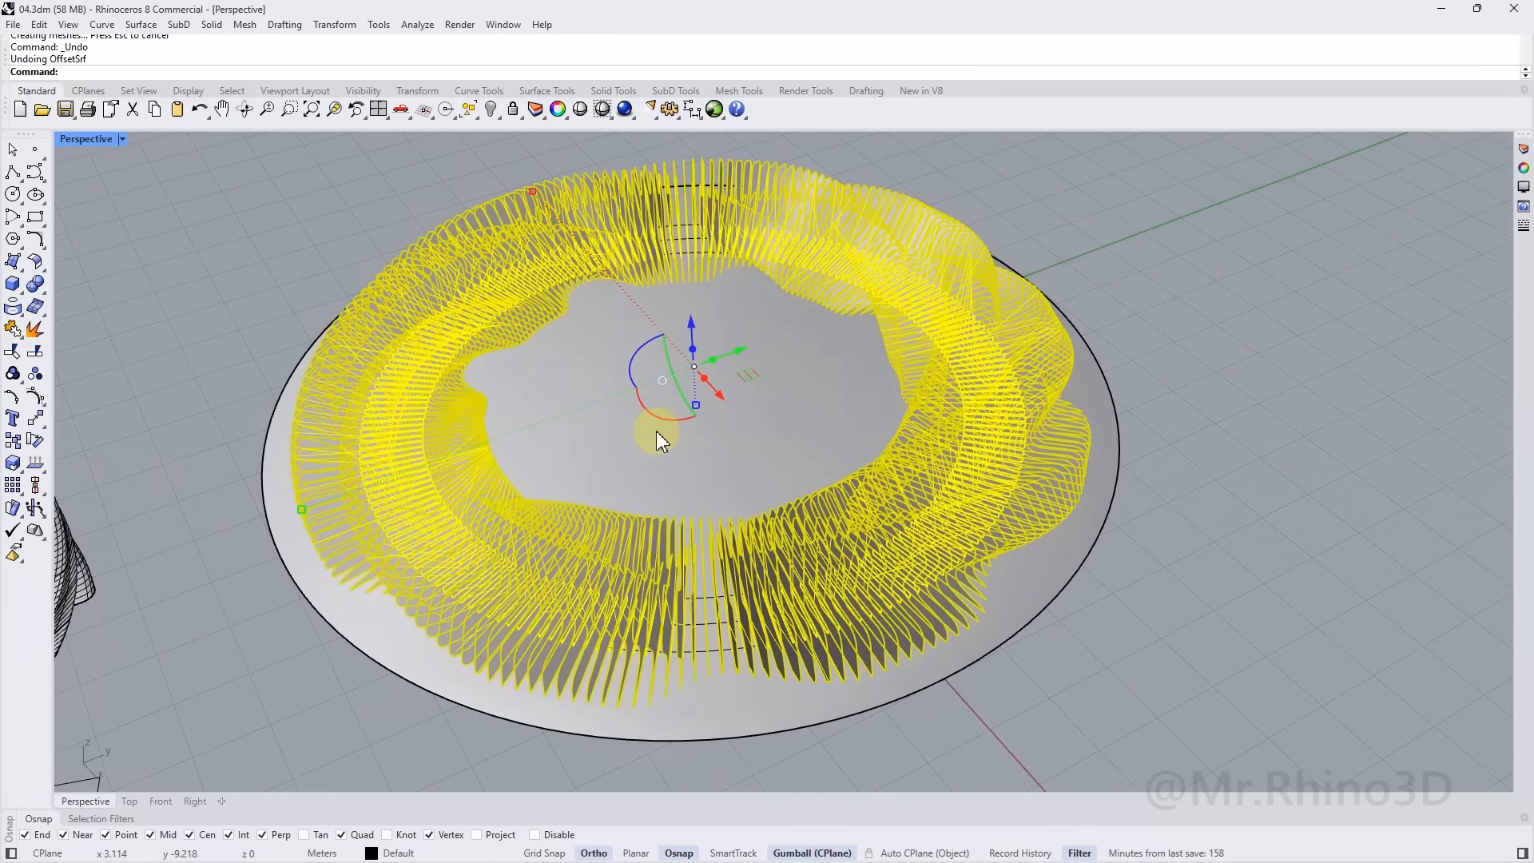
key(Return)
text(.4)
key(Return)
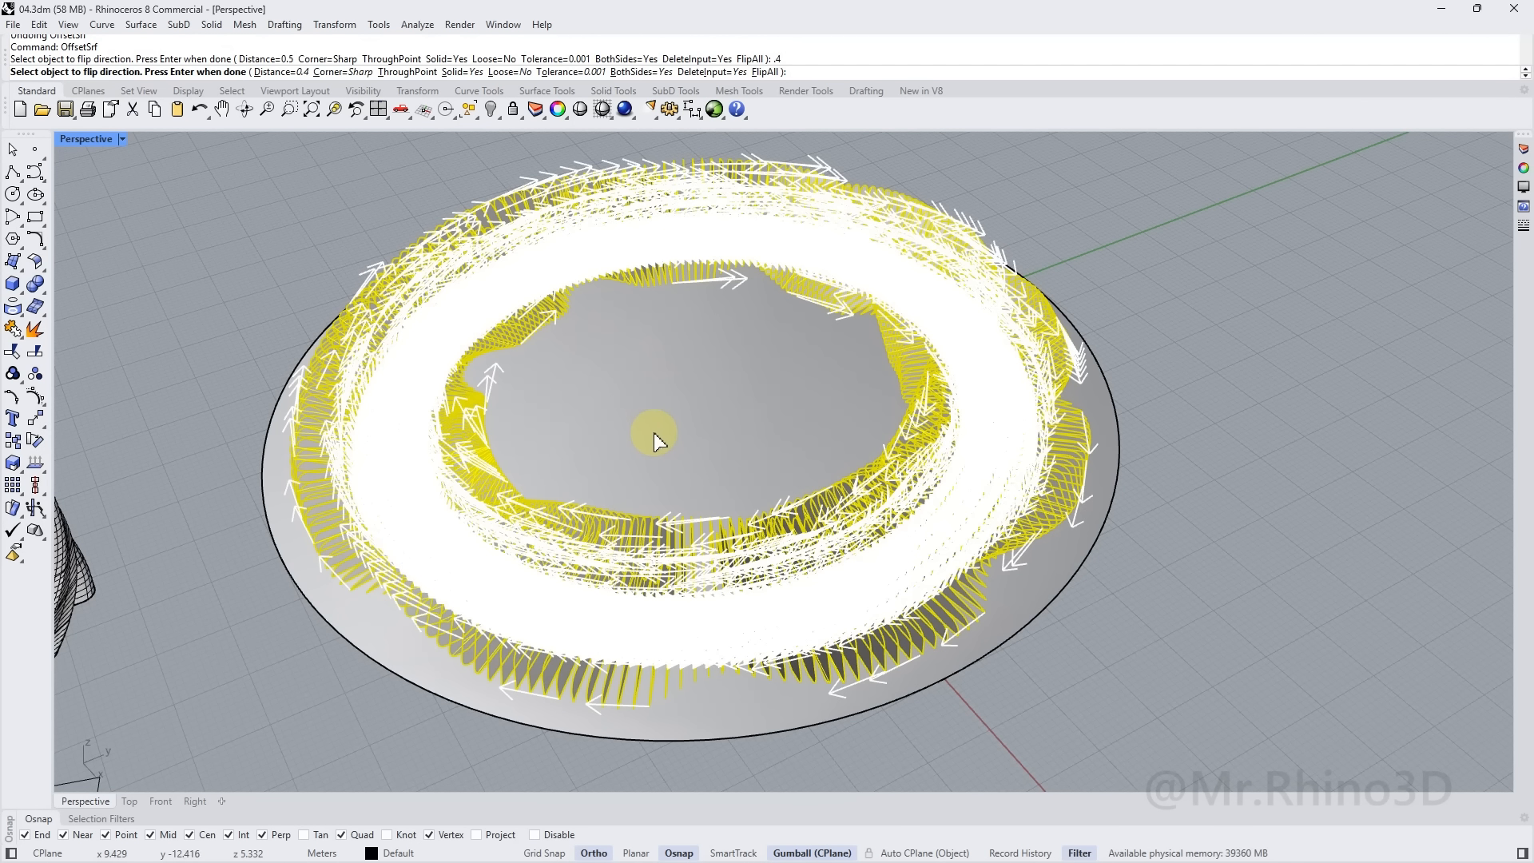
right_click(650, 432)
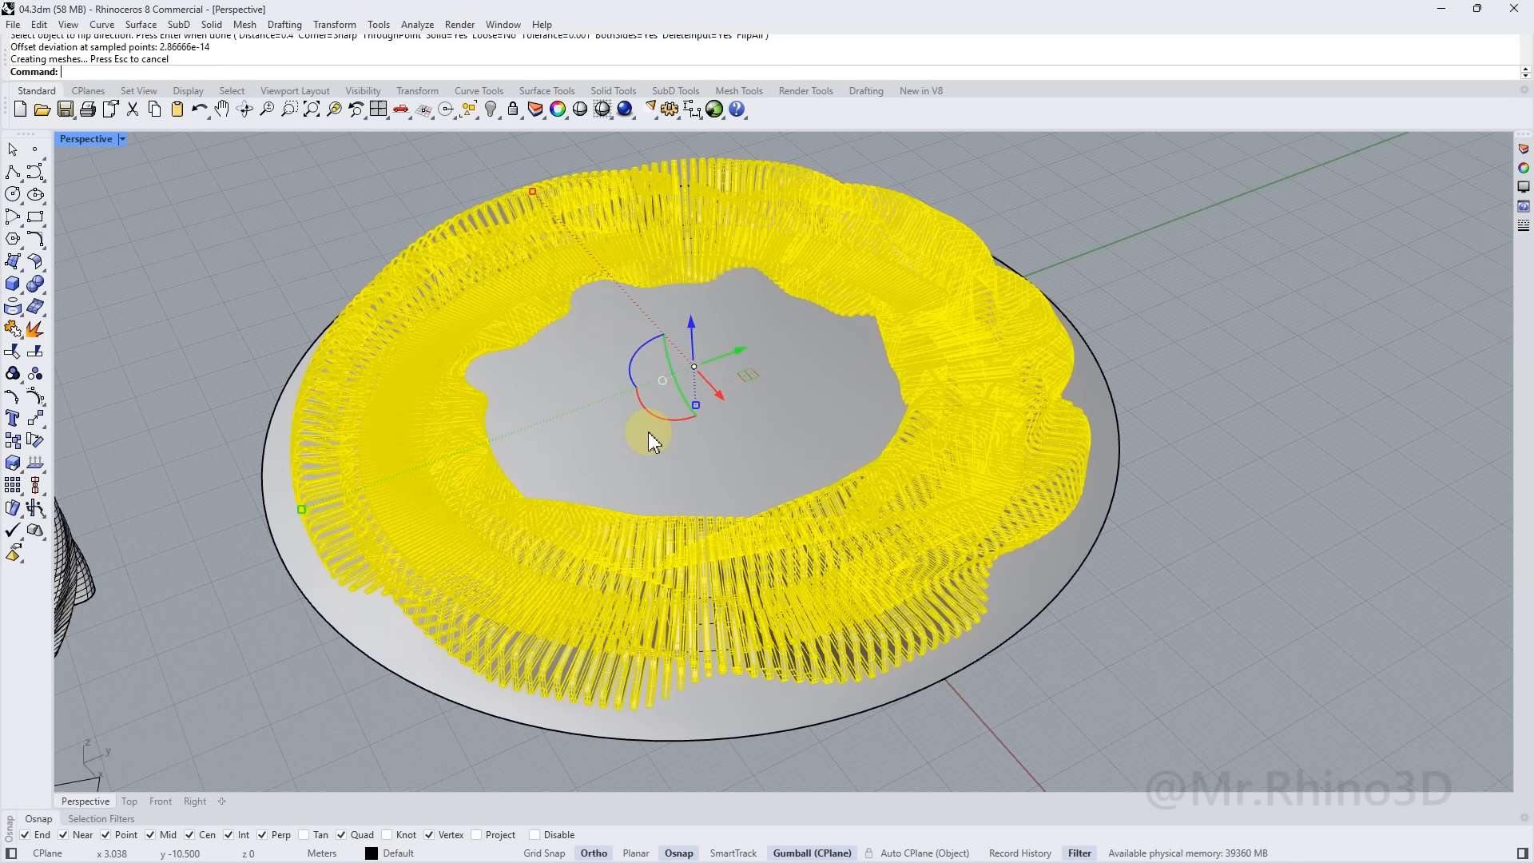
right_drag(661, 445, 679, 302)
scroll(755, 438, up, 7)
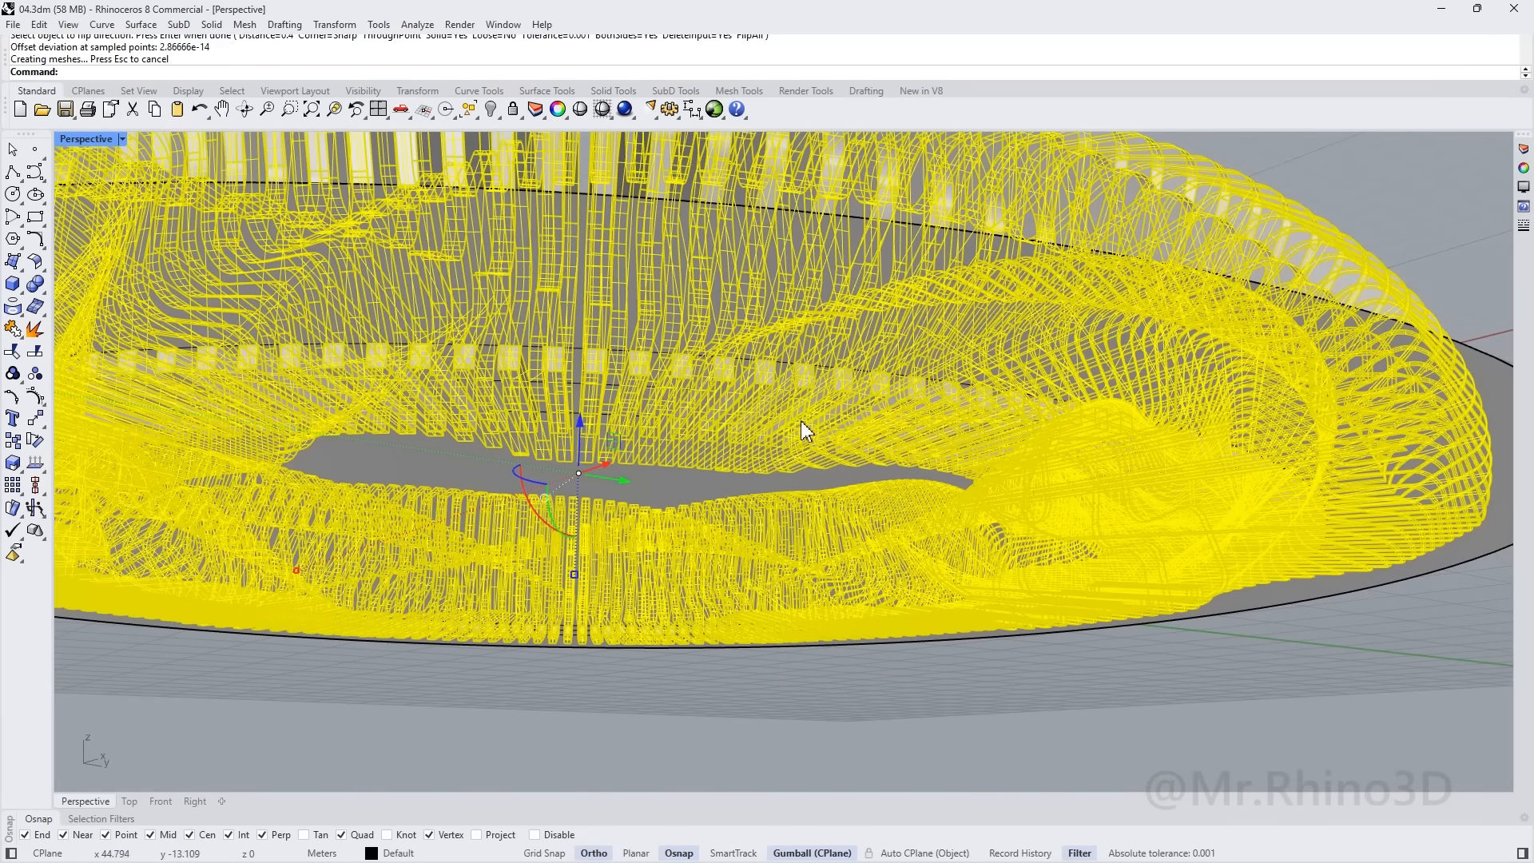
scroll(522, 393, down, 6)
right_drag(199, 278, 184, 435)
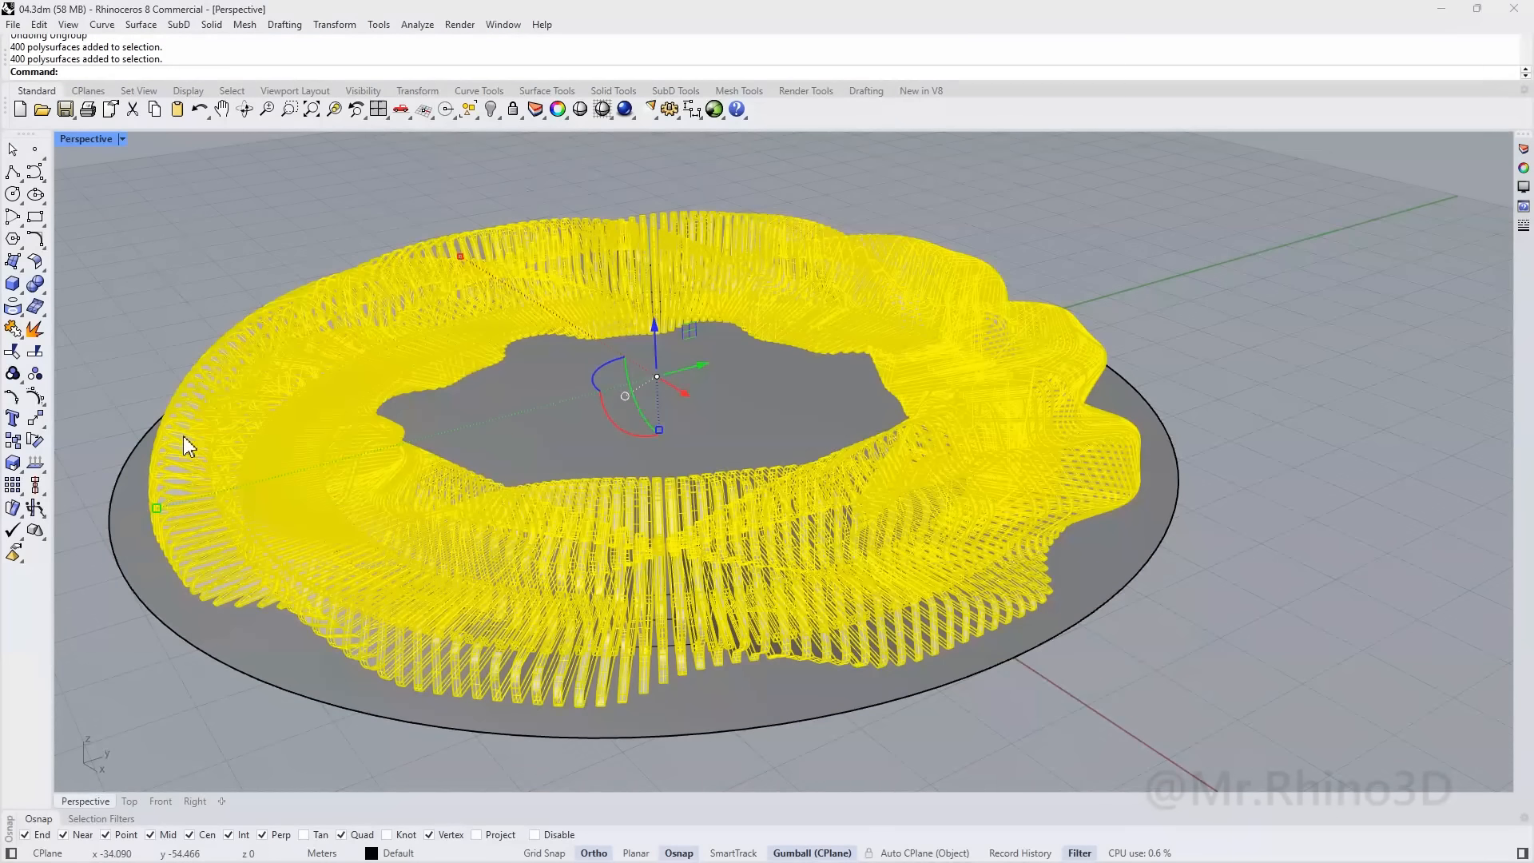
Boolean-union the thickened pieces into 200 solid fins, ungroup them, and select one fin
click(41, 290)
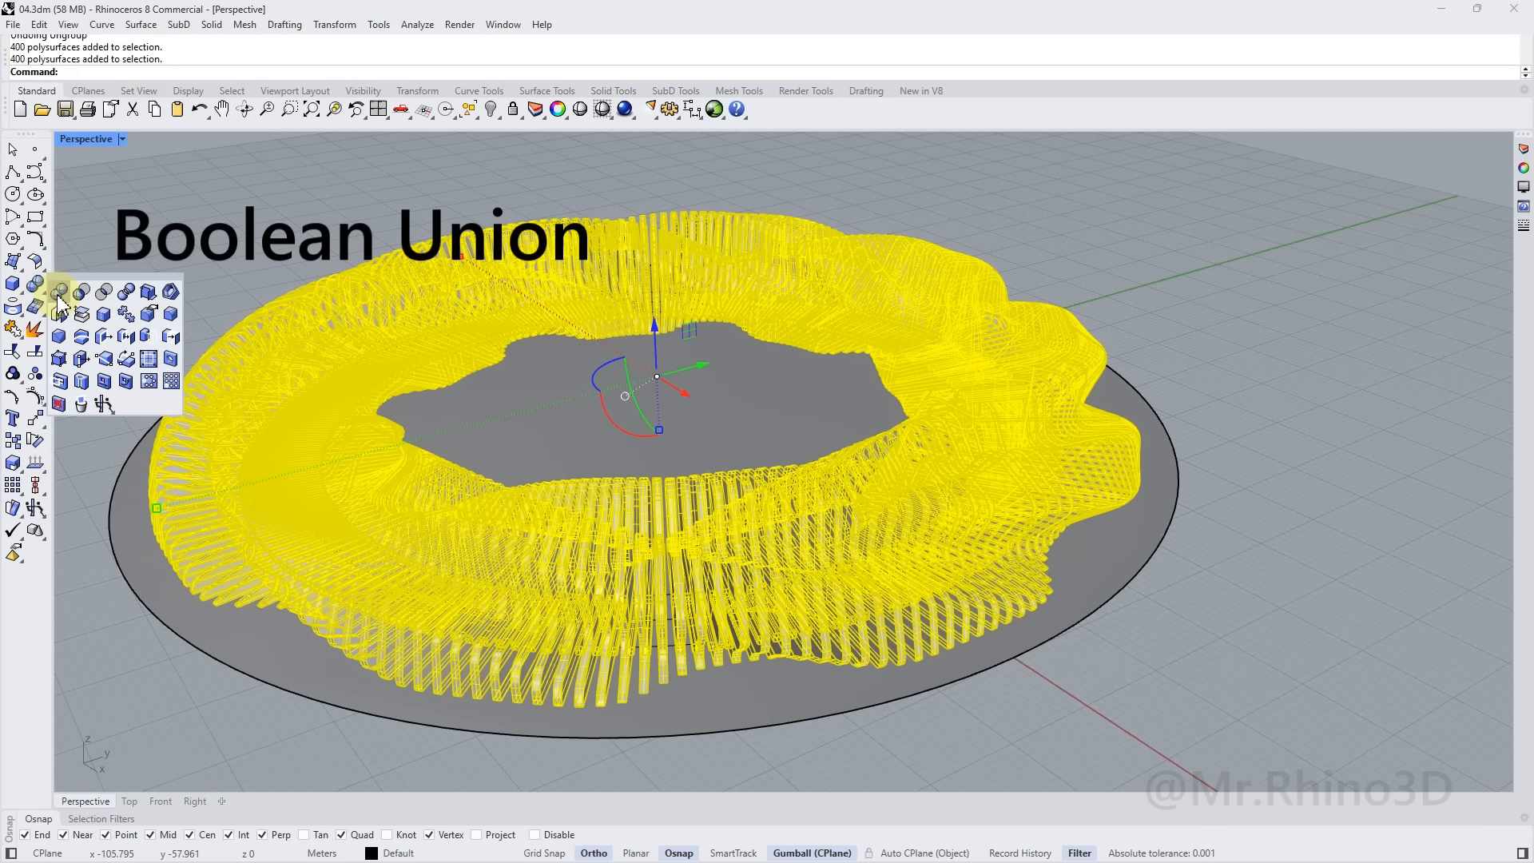
click(59, 292)
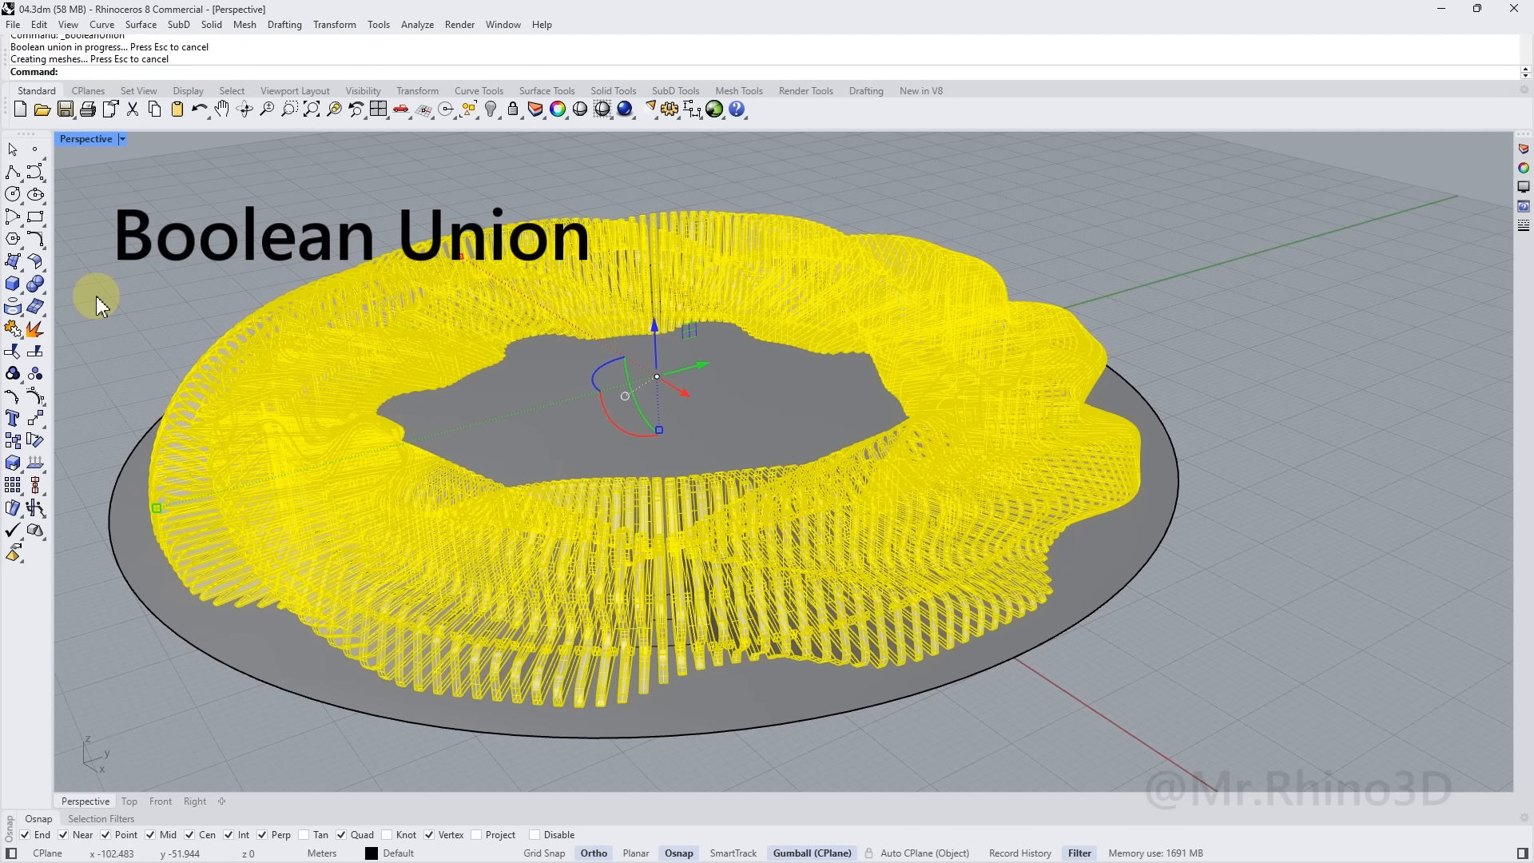
click(139, 293)
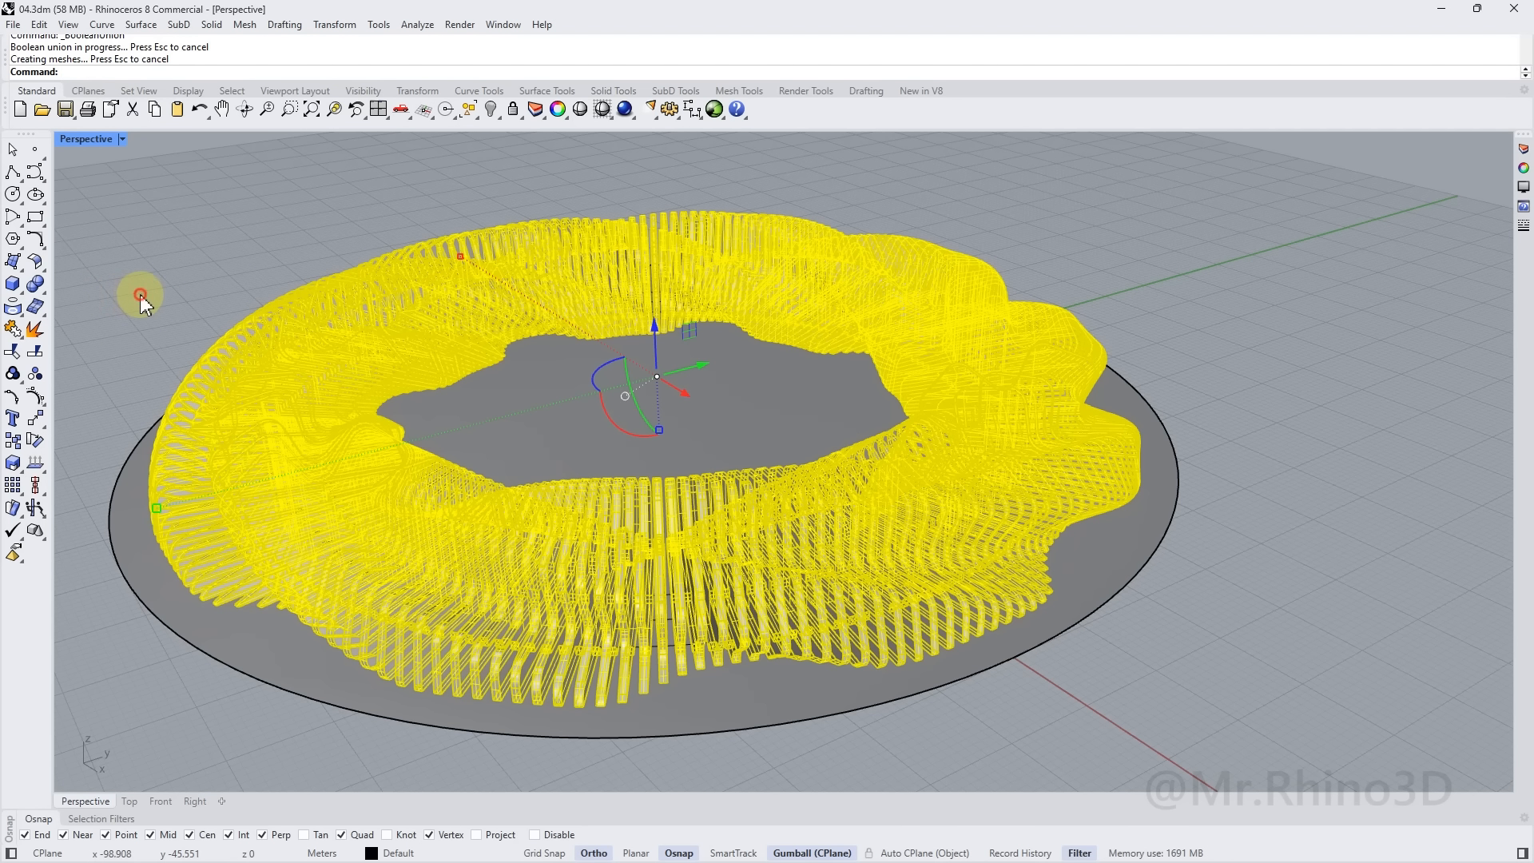
click(662, 561)
click(35, 373)
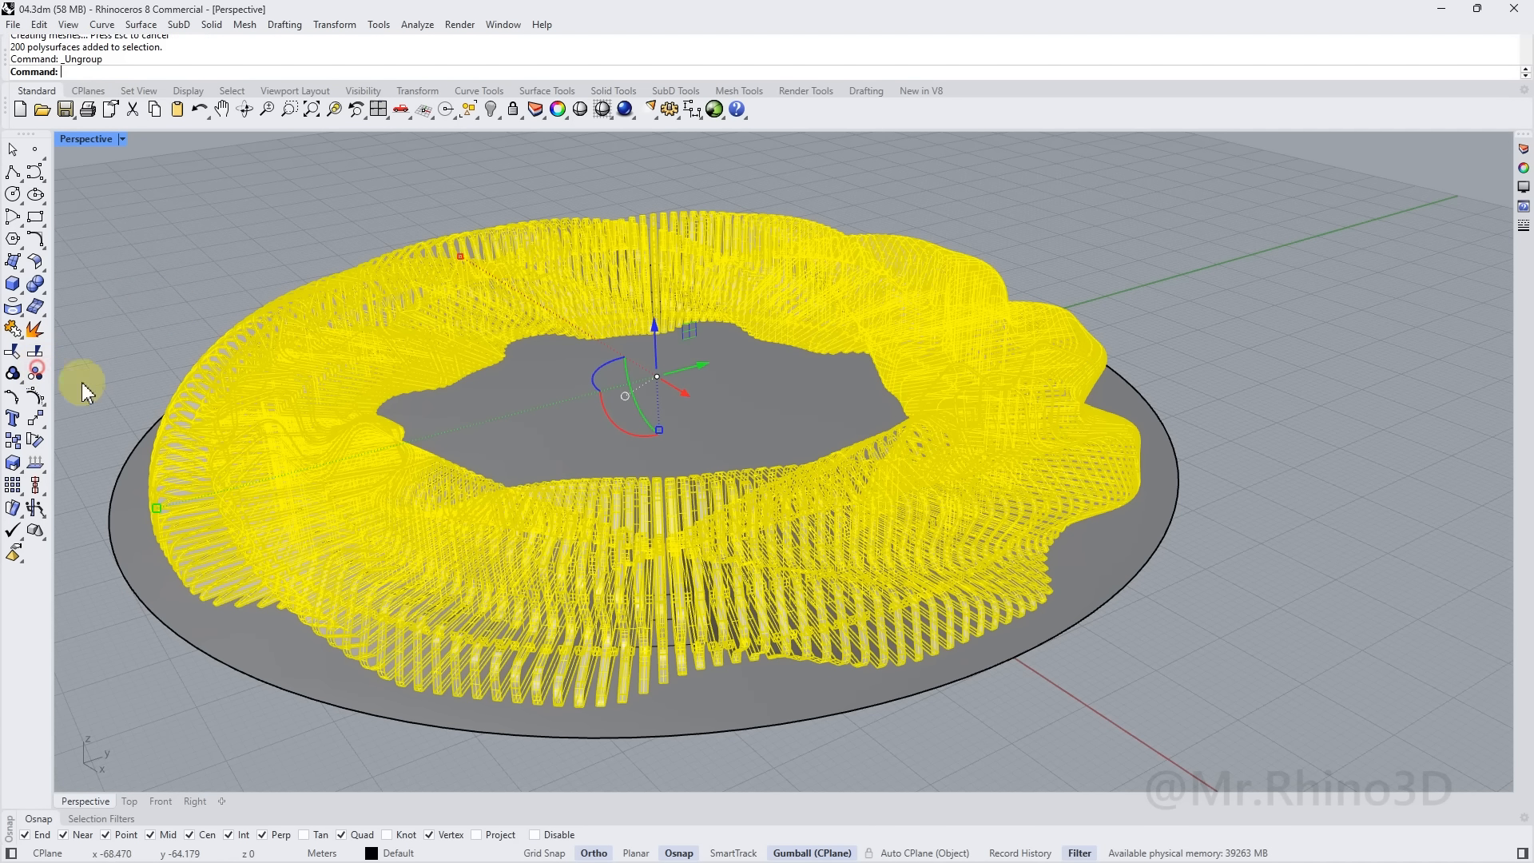
click(678, 579)
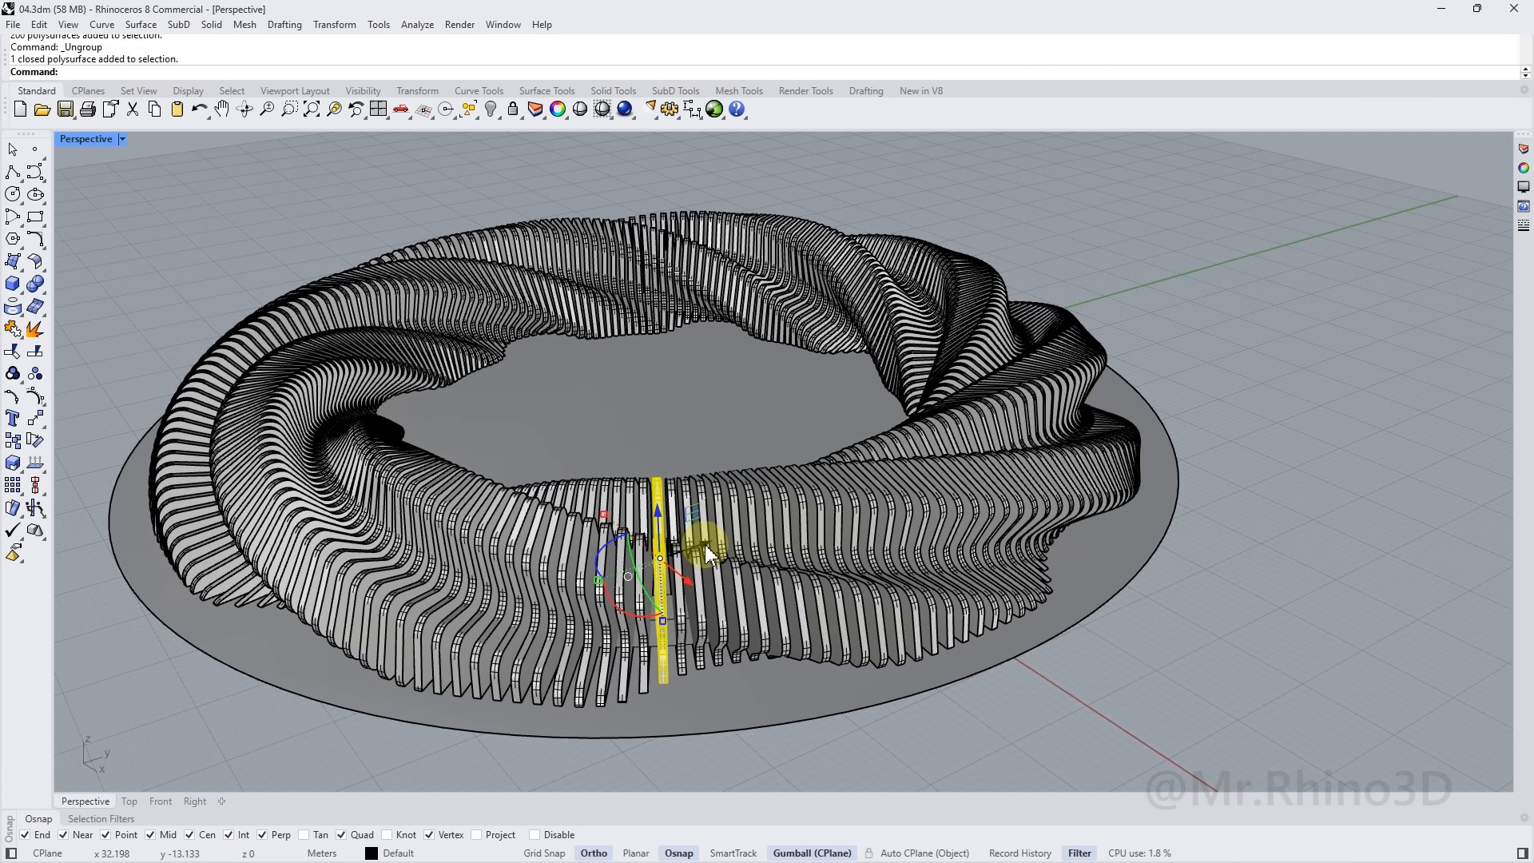
Drag one fin out of the ring, then undo the move and the ungrouping
drag(705, 543, 1354, 457)
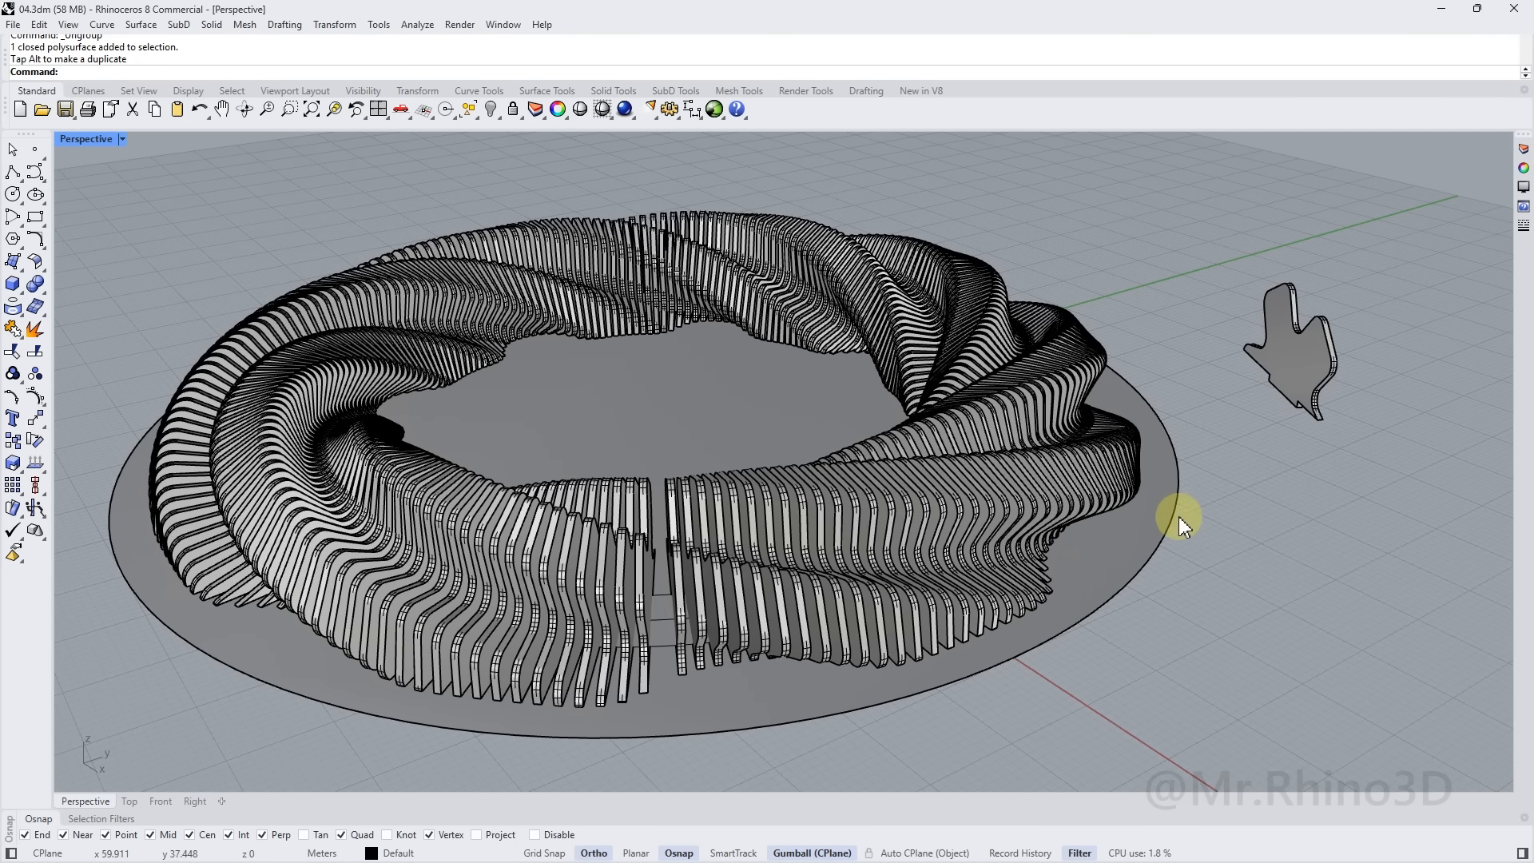
key(ctrl+z)
key(Escape)
Check from below the model that clicking a fin selects all 200 fins as one group
right_drag(741, 523, 674, 315)
click(676, 316)
click(928, 211)
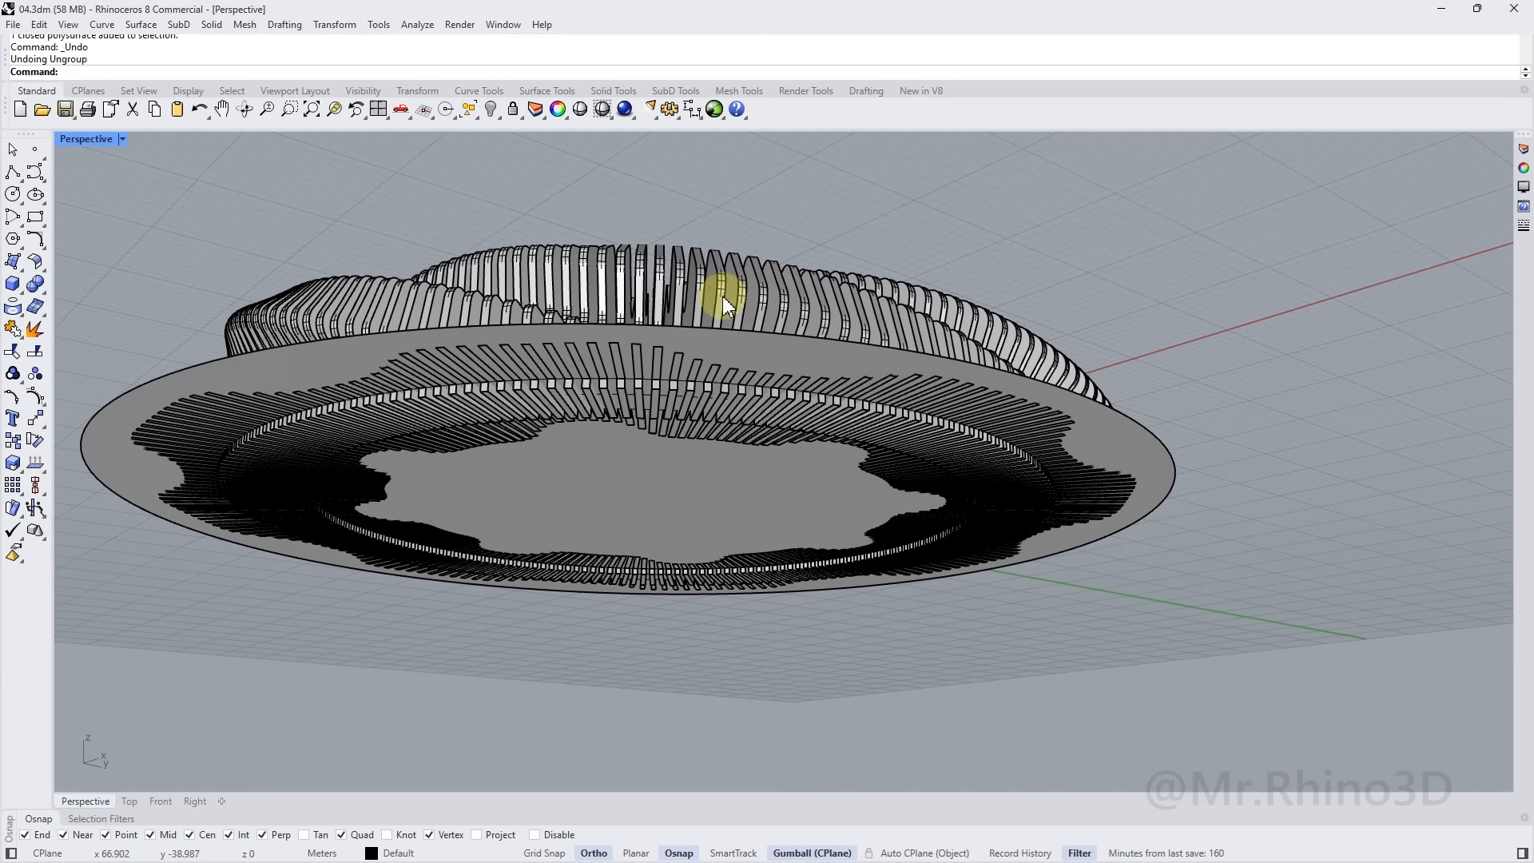
click(722, 297)
right_drag(708, 318, 740, 299)
key(Escape)
scroll(835, 366, up, 6)
scroll(874, 290, down, 6)
right_drag(924, 301, 788, 709)
scroll(789, 709, up, 2)
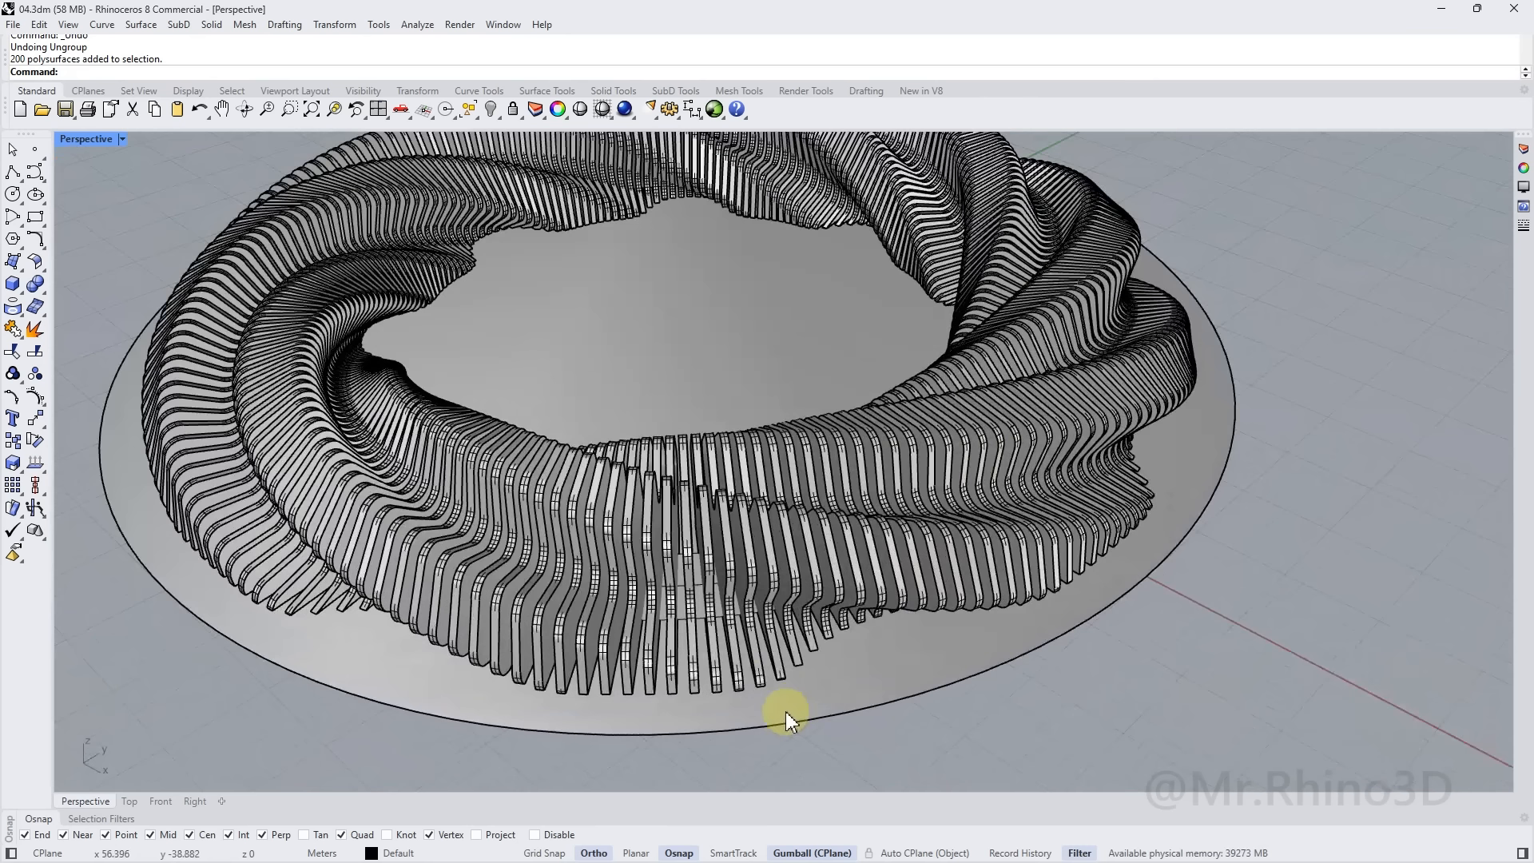
Offset the base disc's outer edge curve 4 units inward to make a new circle
click(758, 725)
right_click(756, 723)
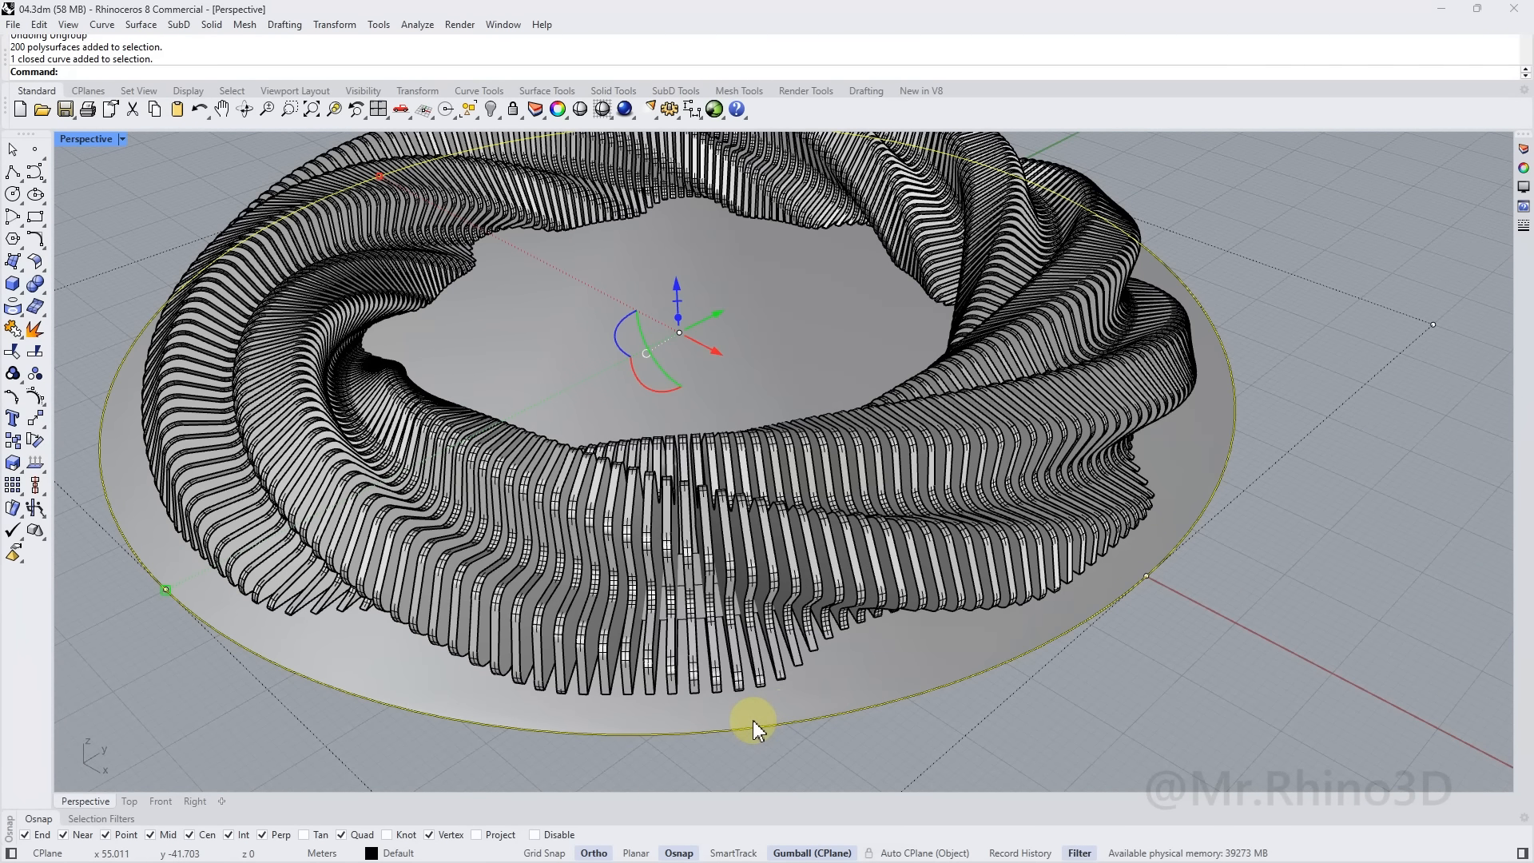
key(Escape)
click(736, 727)
right_click(735, 727)
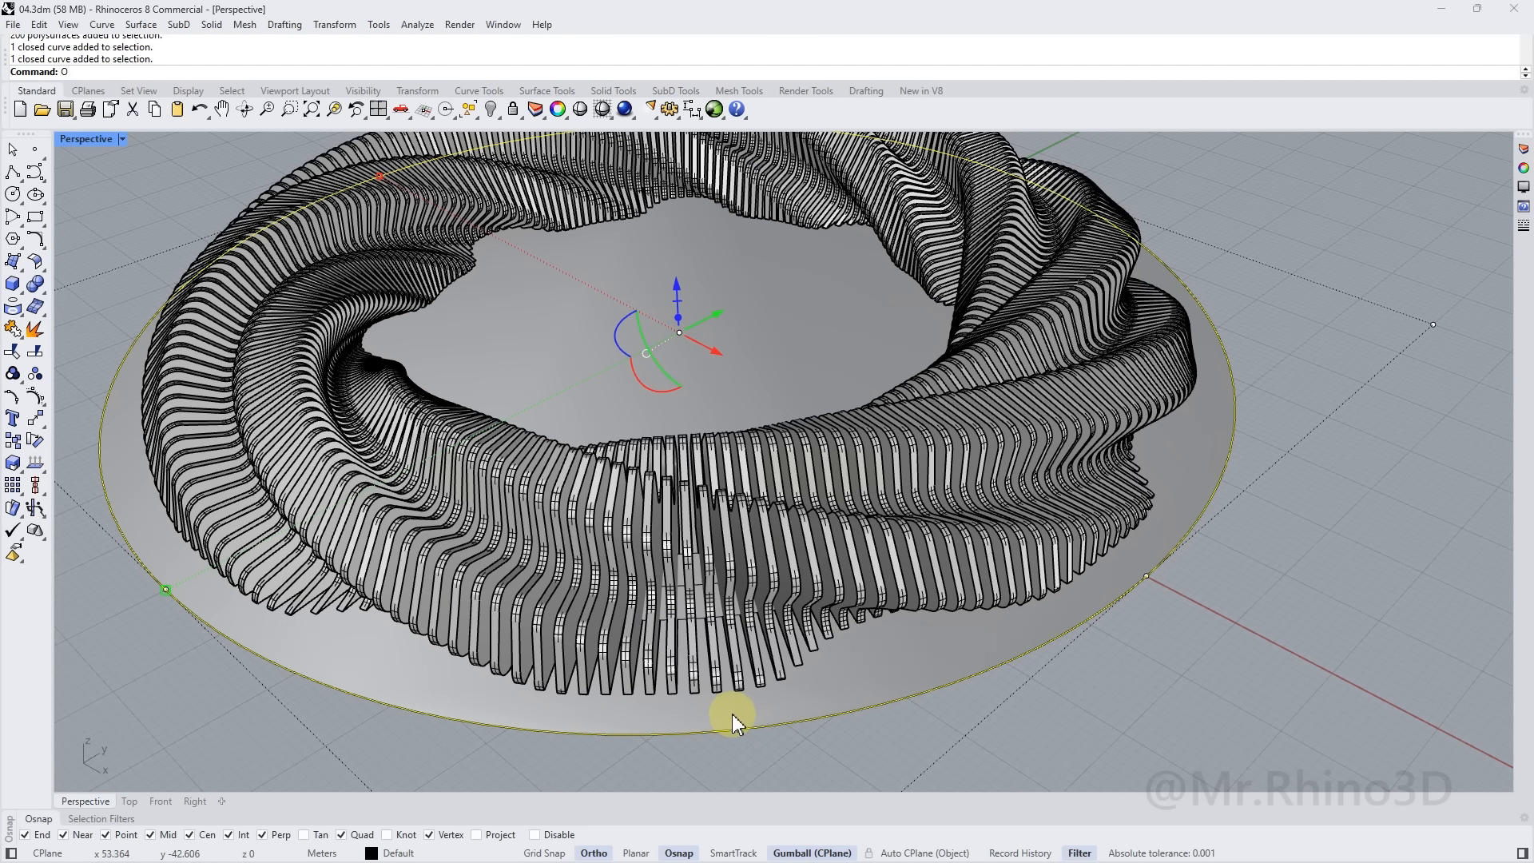
key(Return)
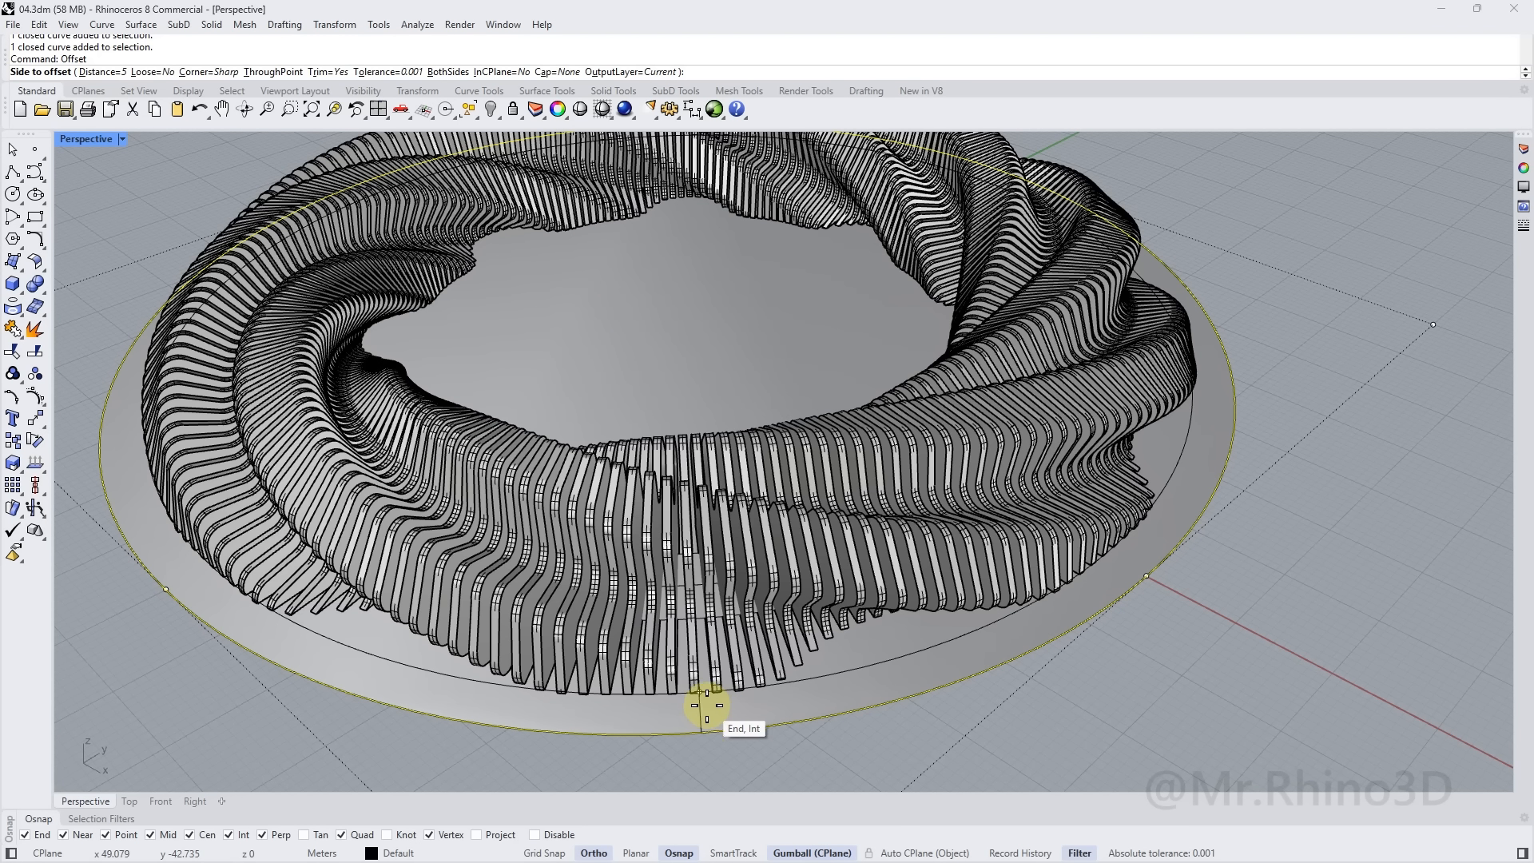
text(4)
key(Return)
click(699, 702)
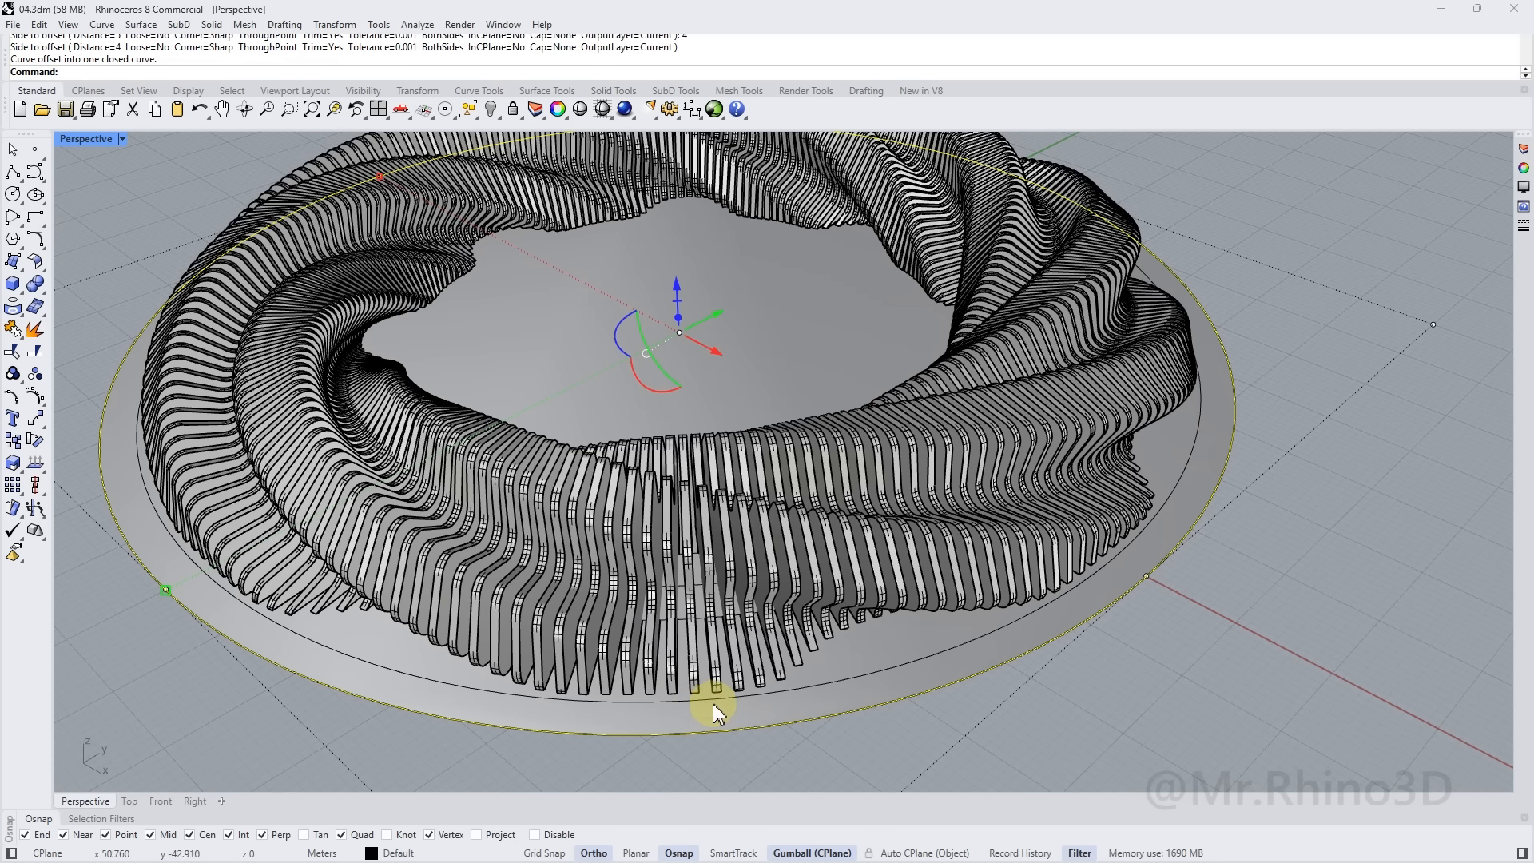
Delete the old flat disc surface
click(722, 700)
click(763, 752)
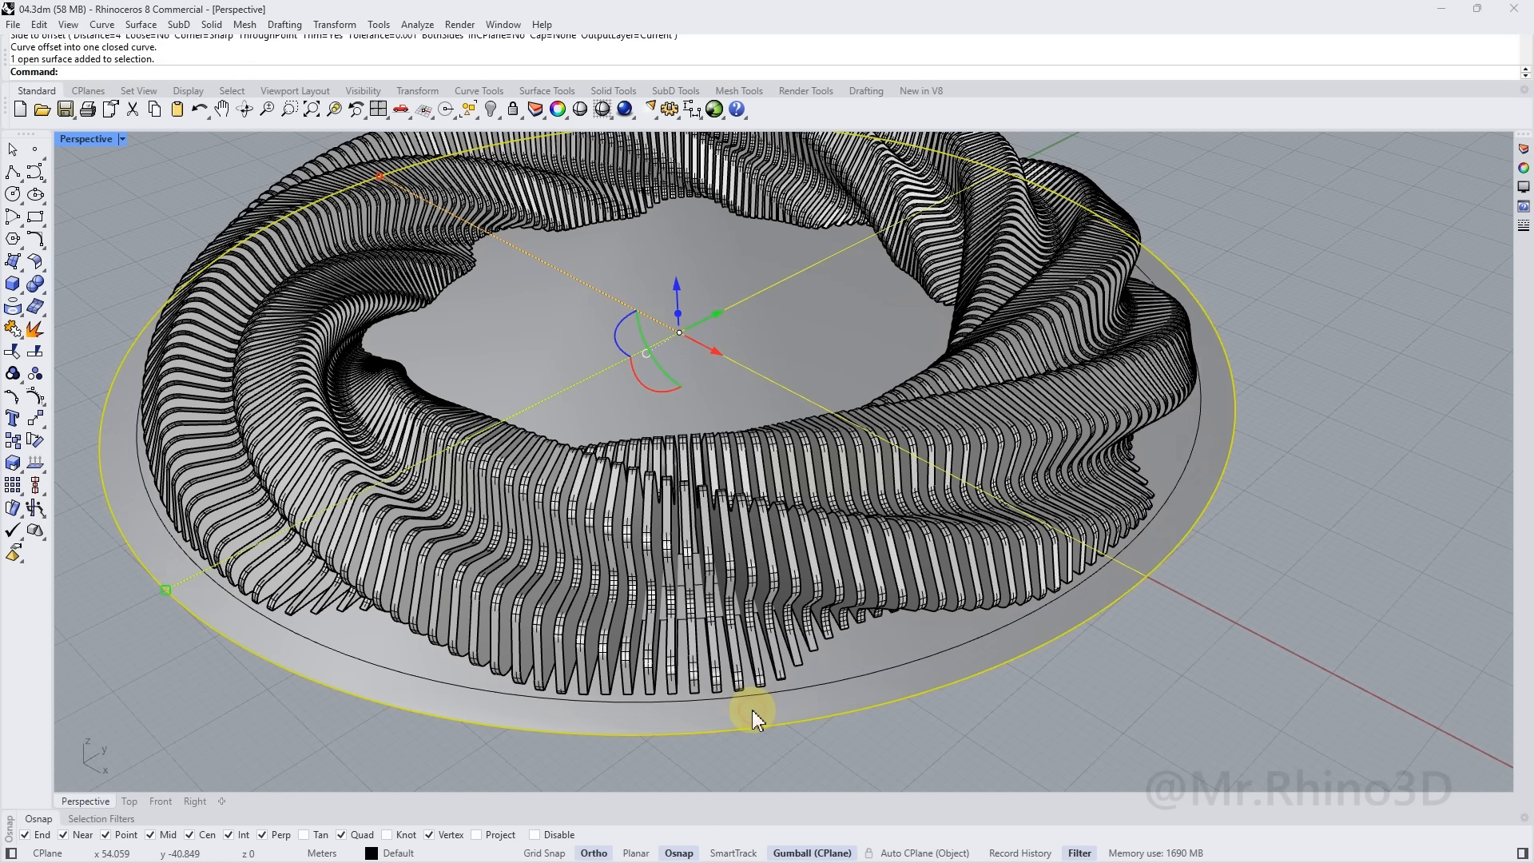
key(Delete)
click(746, 693)
right_drag(746, 693, 807, 592)
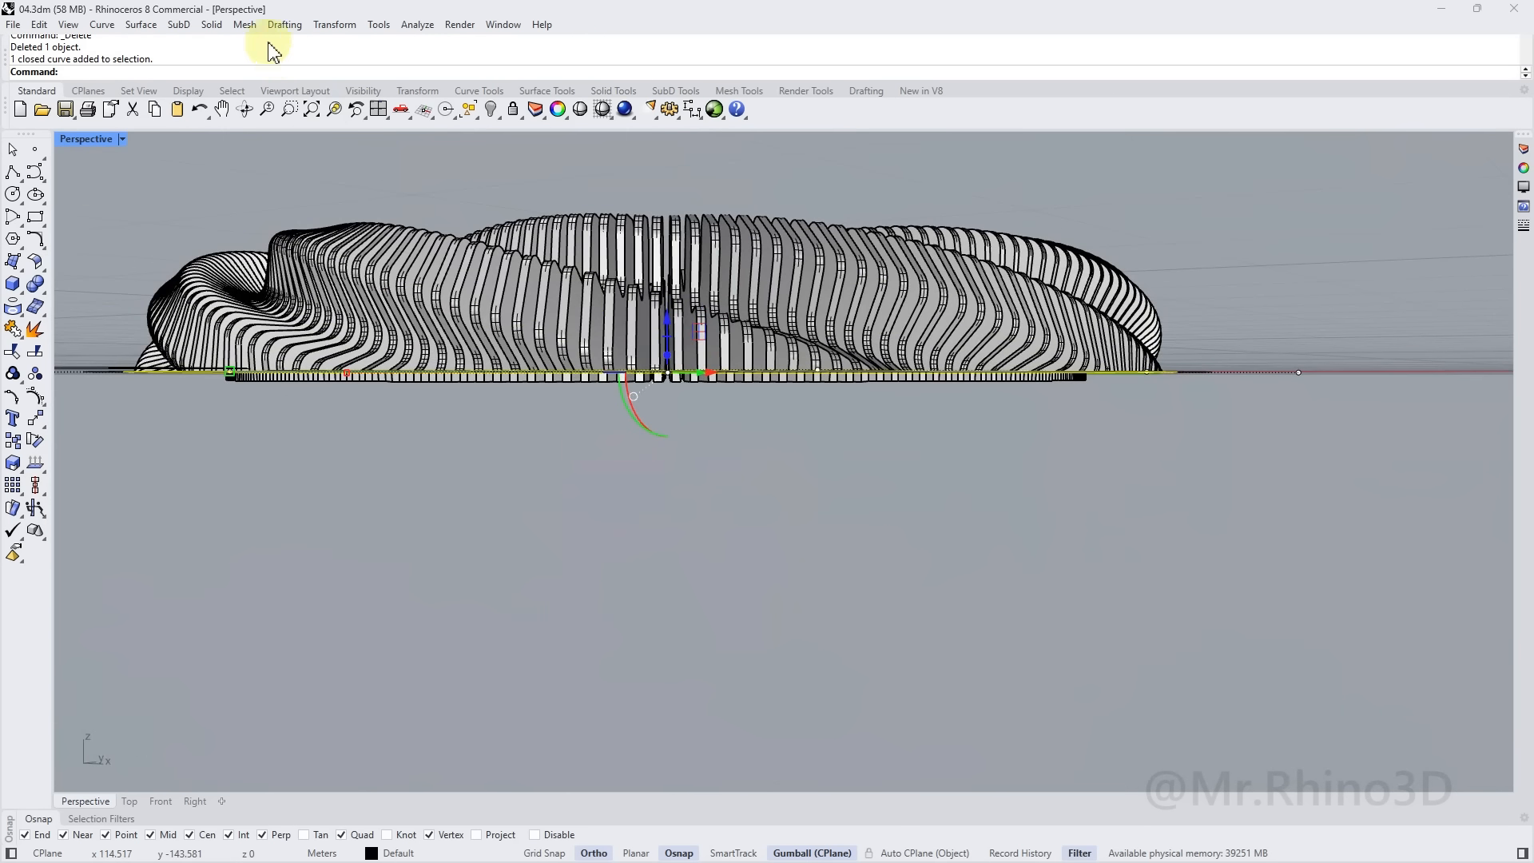
Extrude the offset circle straight by 1 unit into a thin base slab, then select the fins
click(216, 25)
mouse_move(271, 308)
click(436, 311)
text(1)
key(Return)
right_drag(943, 529, 812, 428)
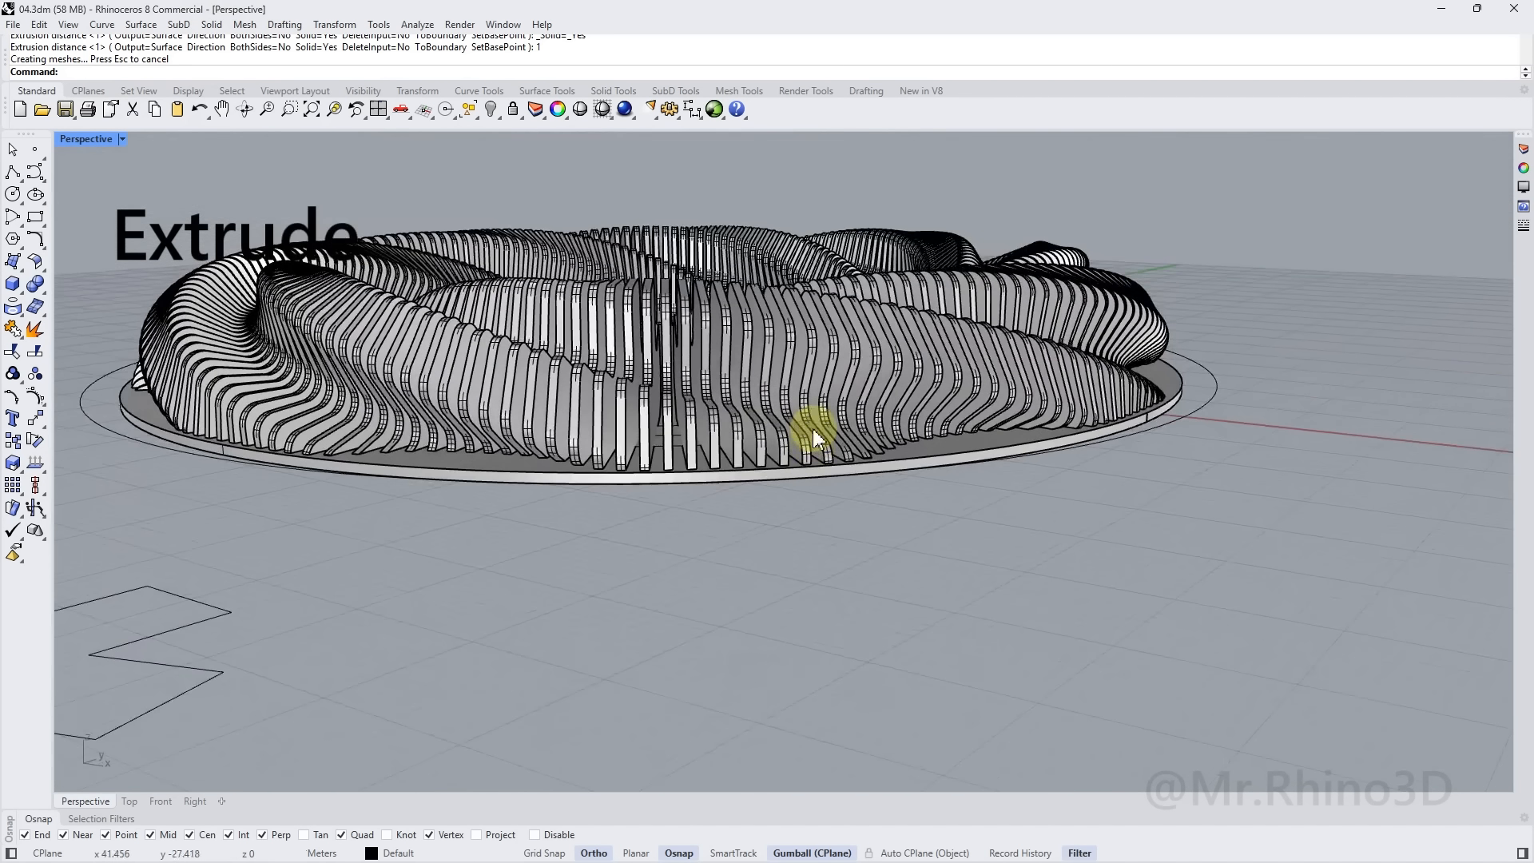
key(ctrl+a)
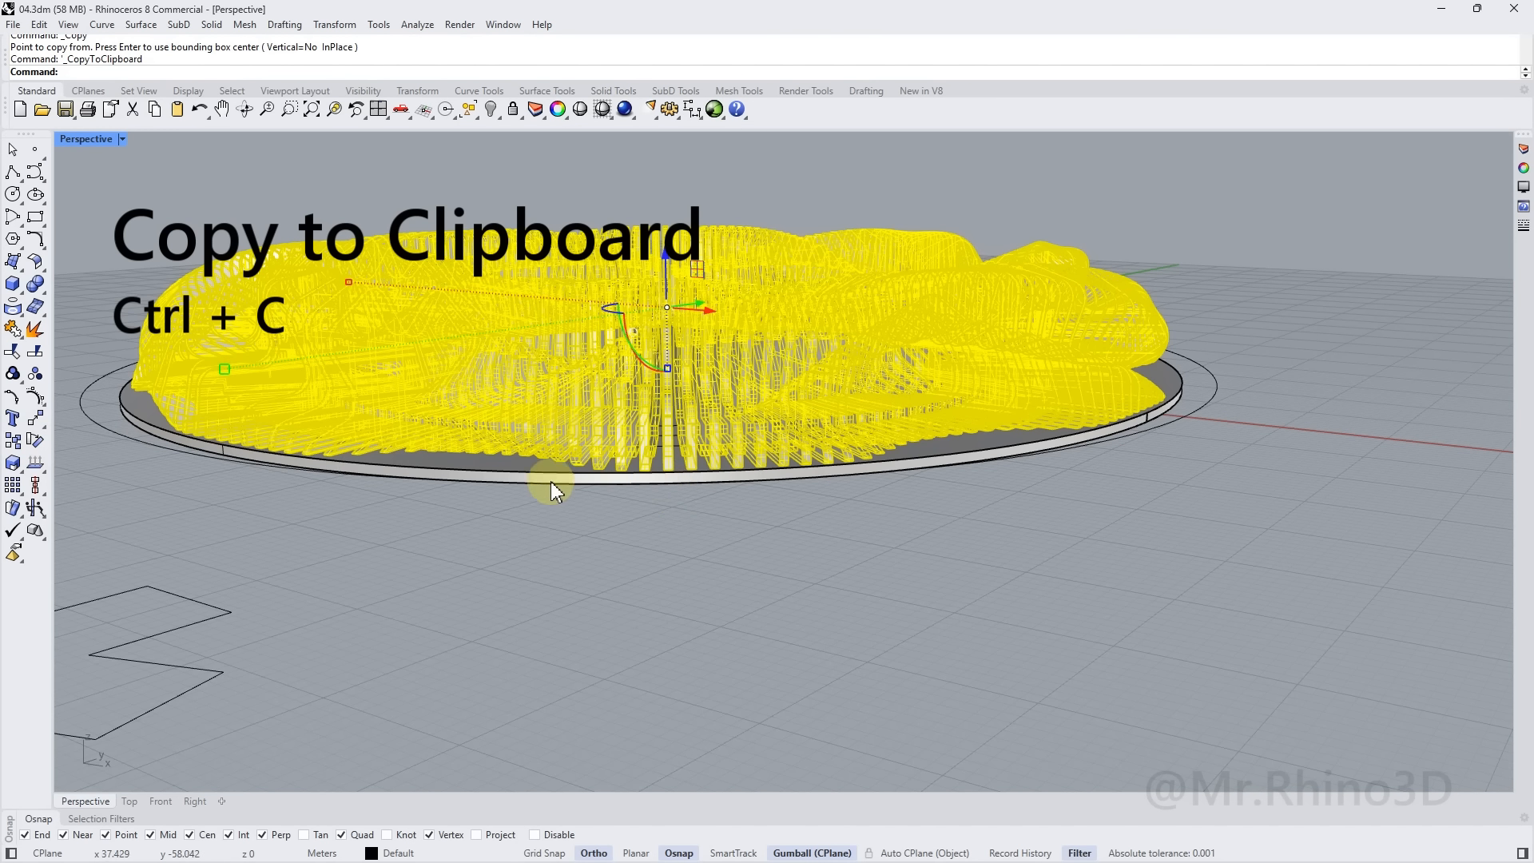
Boolean-difference the fins from the base slab to cut a slot for each fin
right_drag(599, 490, 500, 548)
click(461, 606)
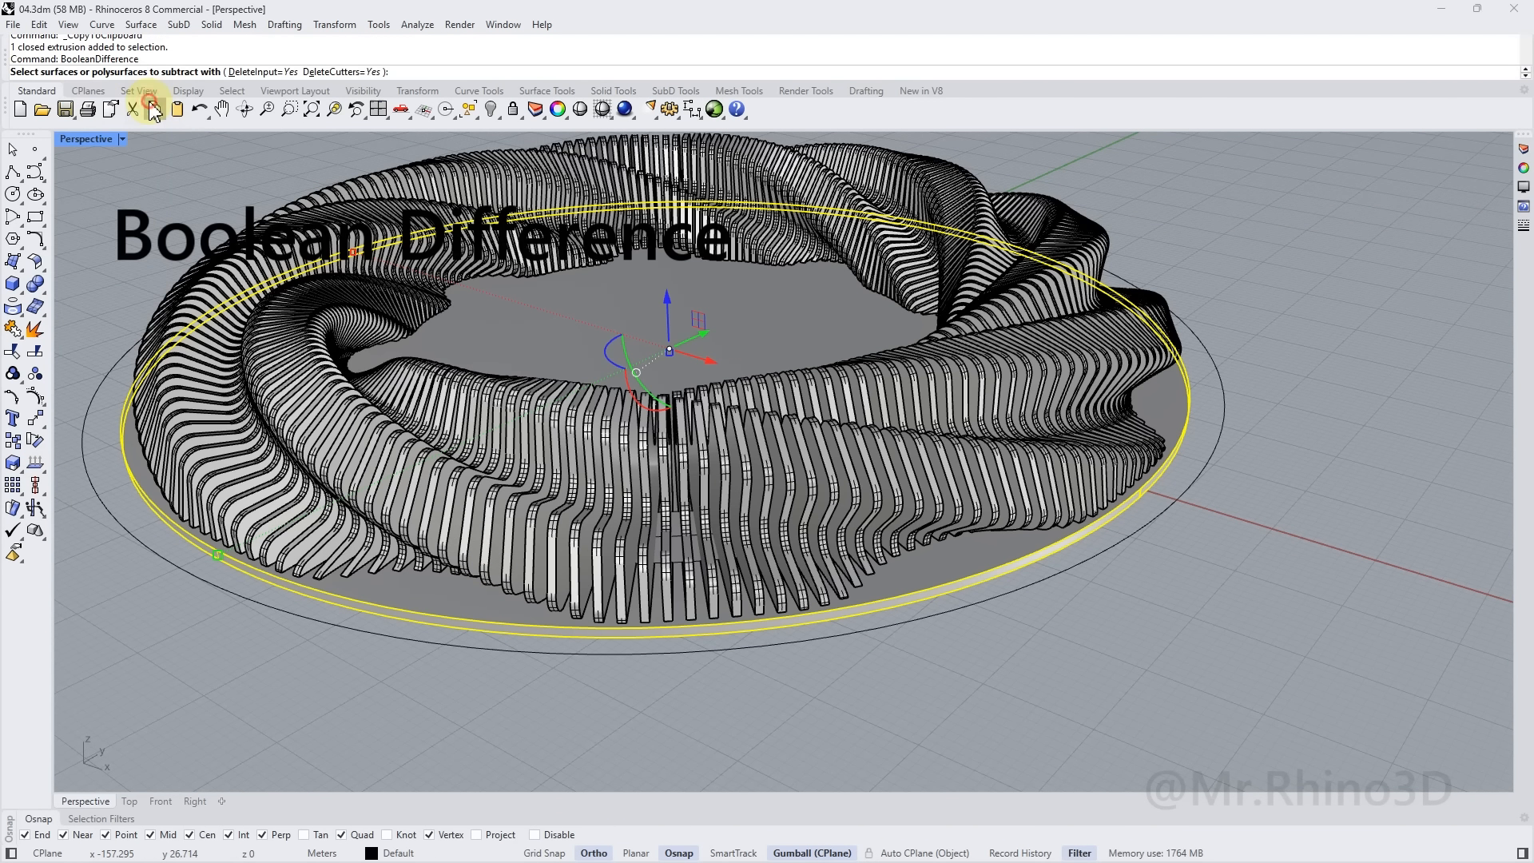
click(458, 408)
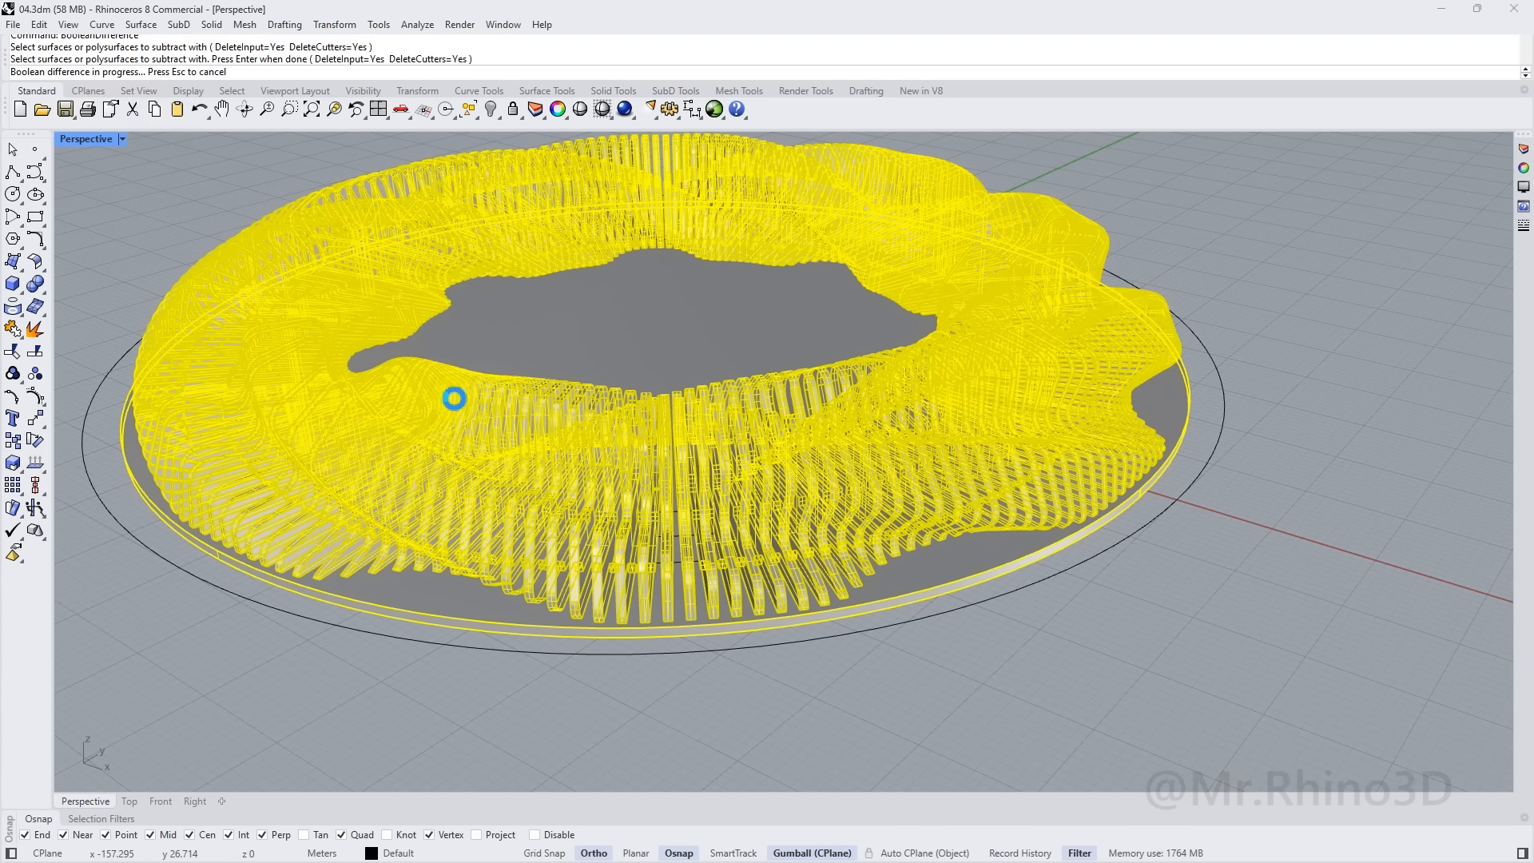
key(Escape)
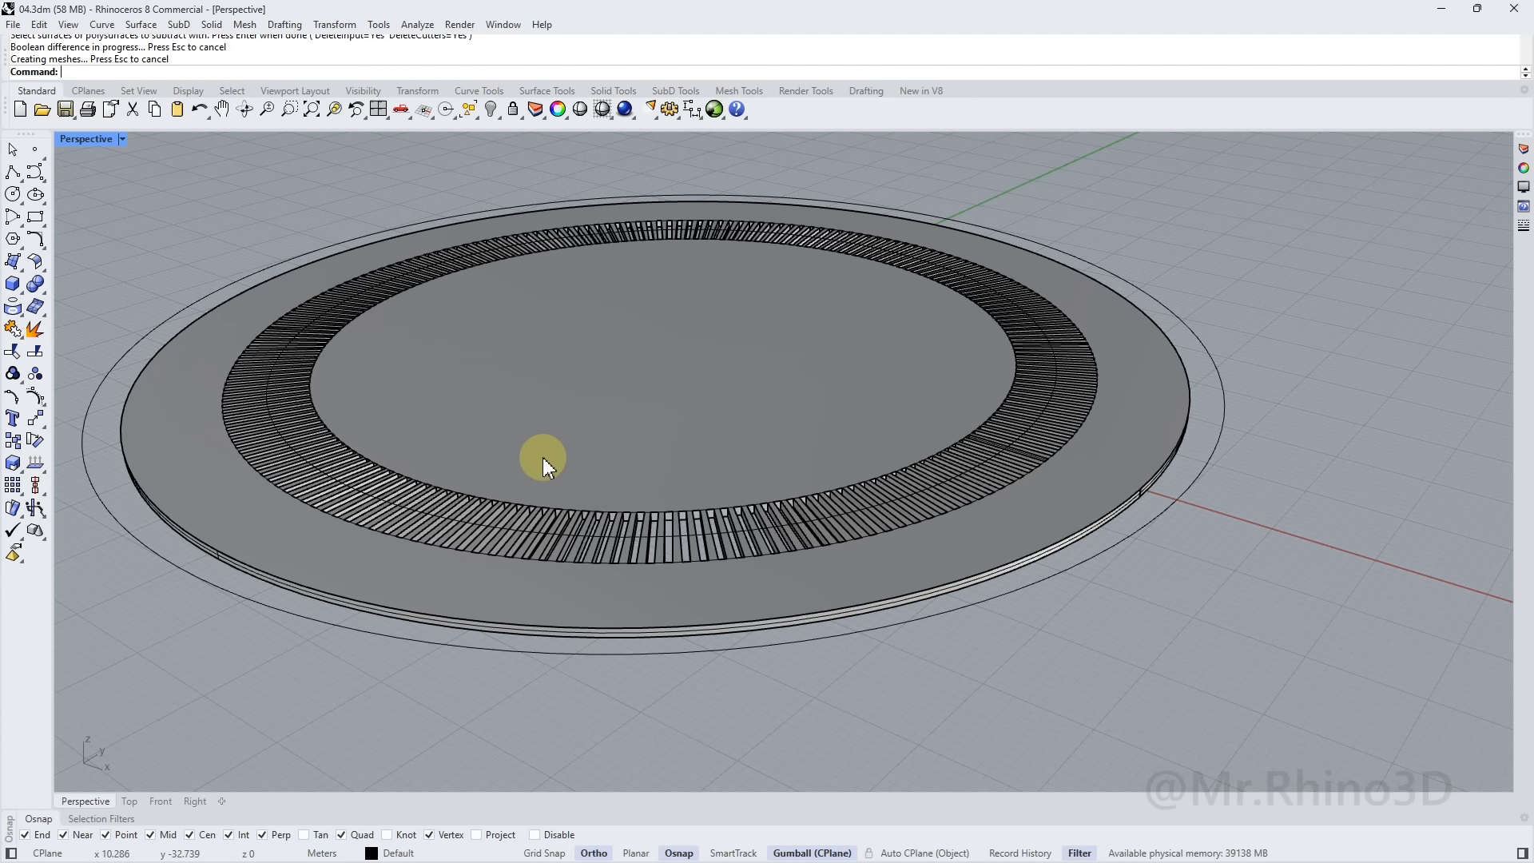
Paste the copied fins back into their slots on the base slab
key(ctrl+v)
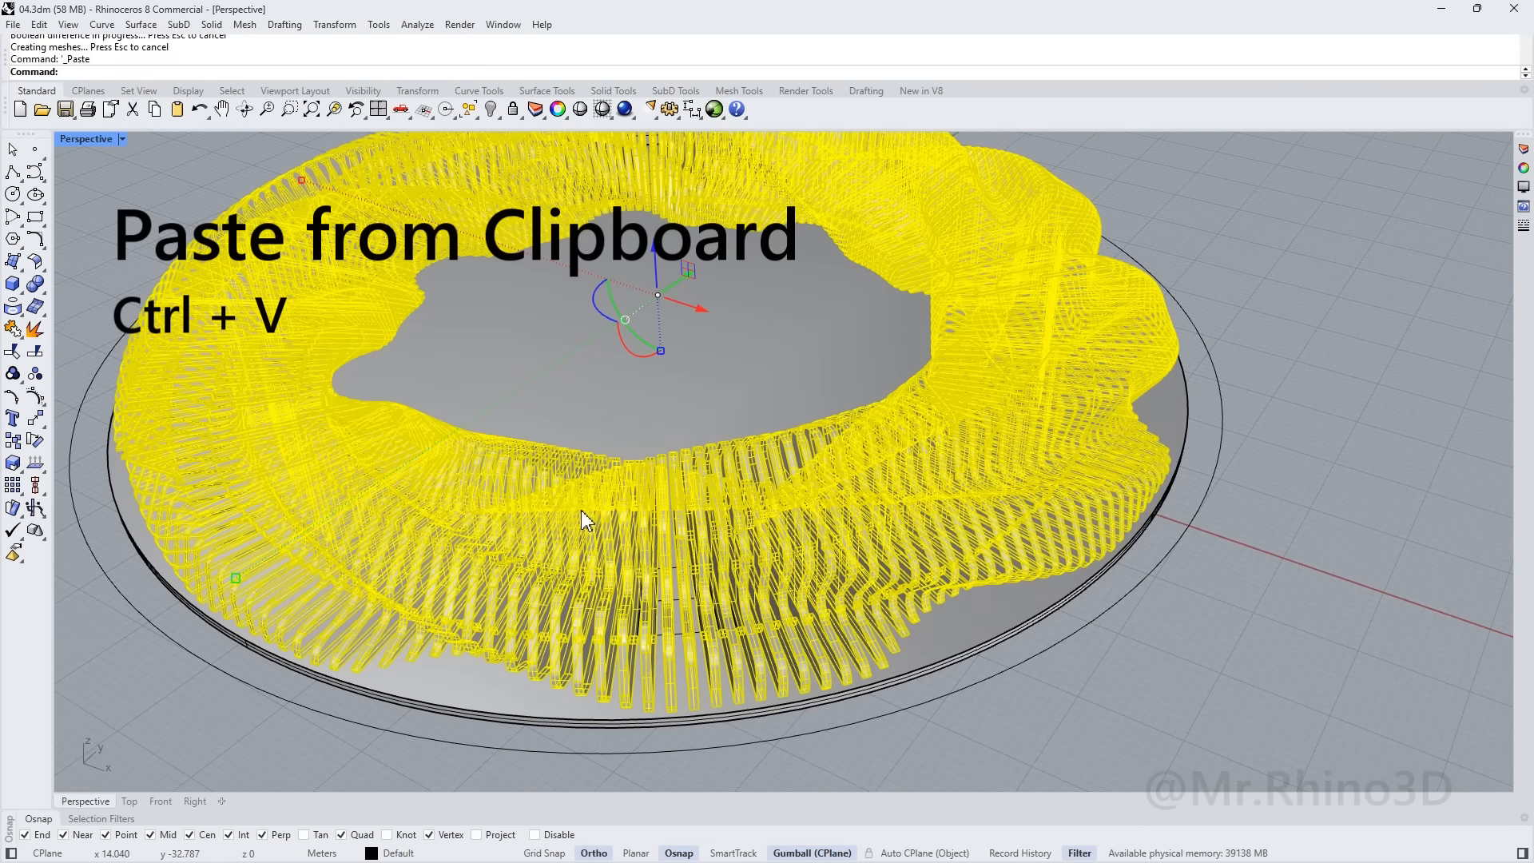
key(Escape)
scroll(649, 563, down, 3)
right_drag(685, 517, 653, 419)
shift+right_drag(654, 419, 632, 559)
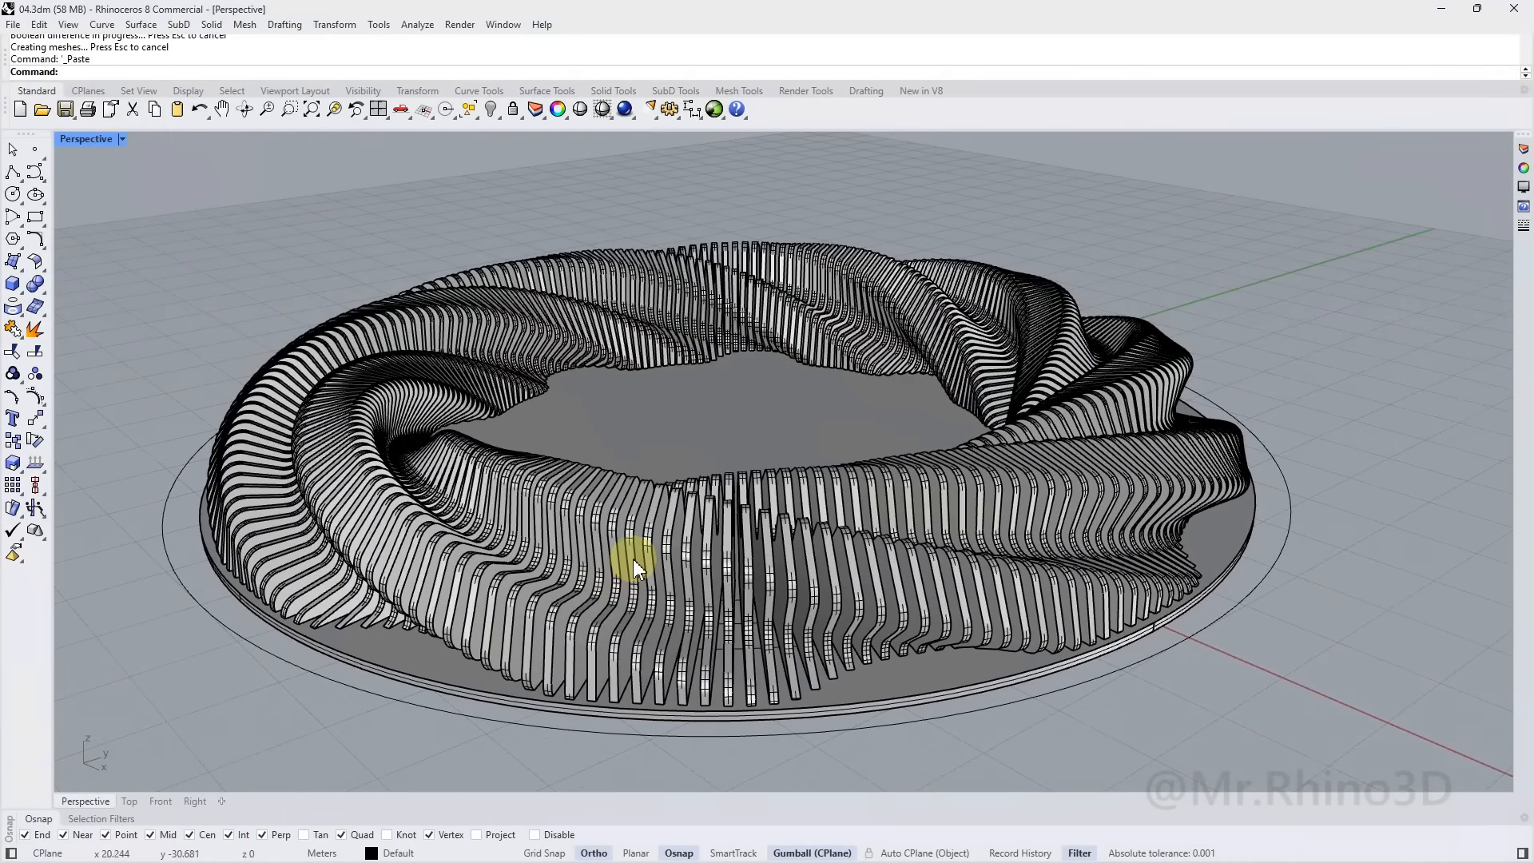
key(ctrl+a)
scroll(437, 666, down, 2)
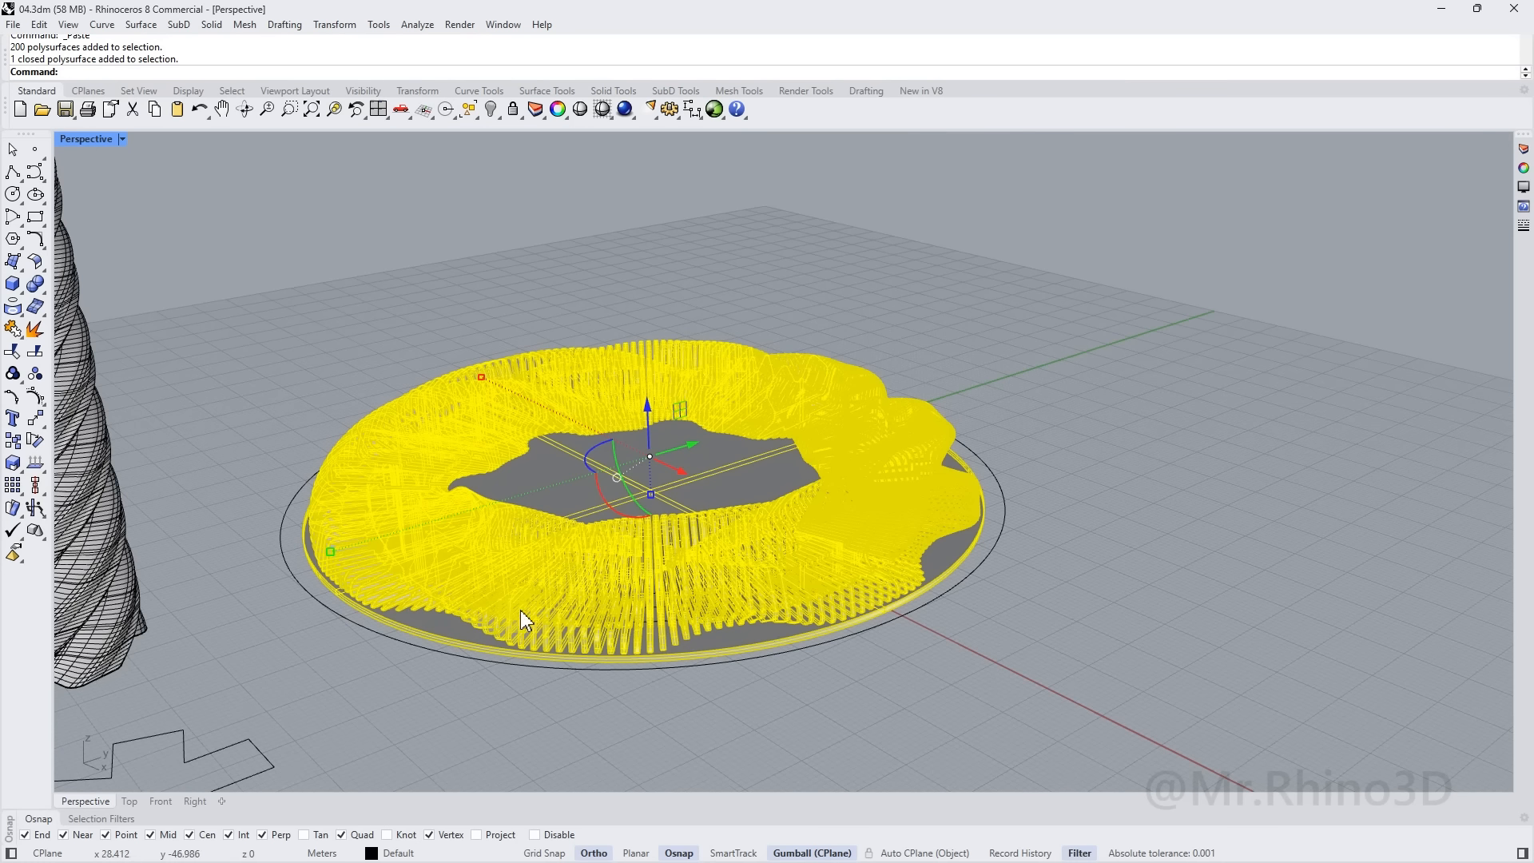
Isolate the fin ring and slotted base, hiding everything else
click(490, 113)
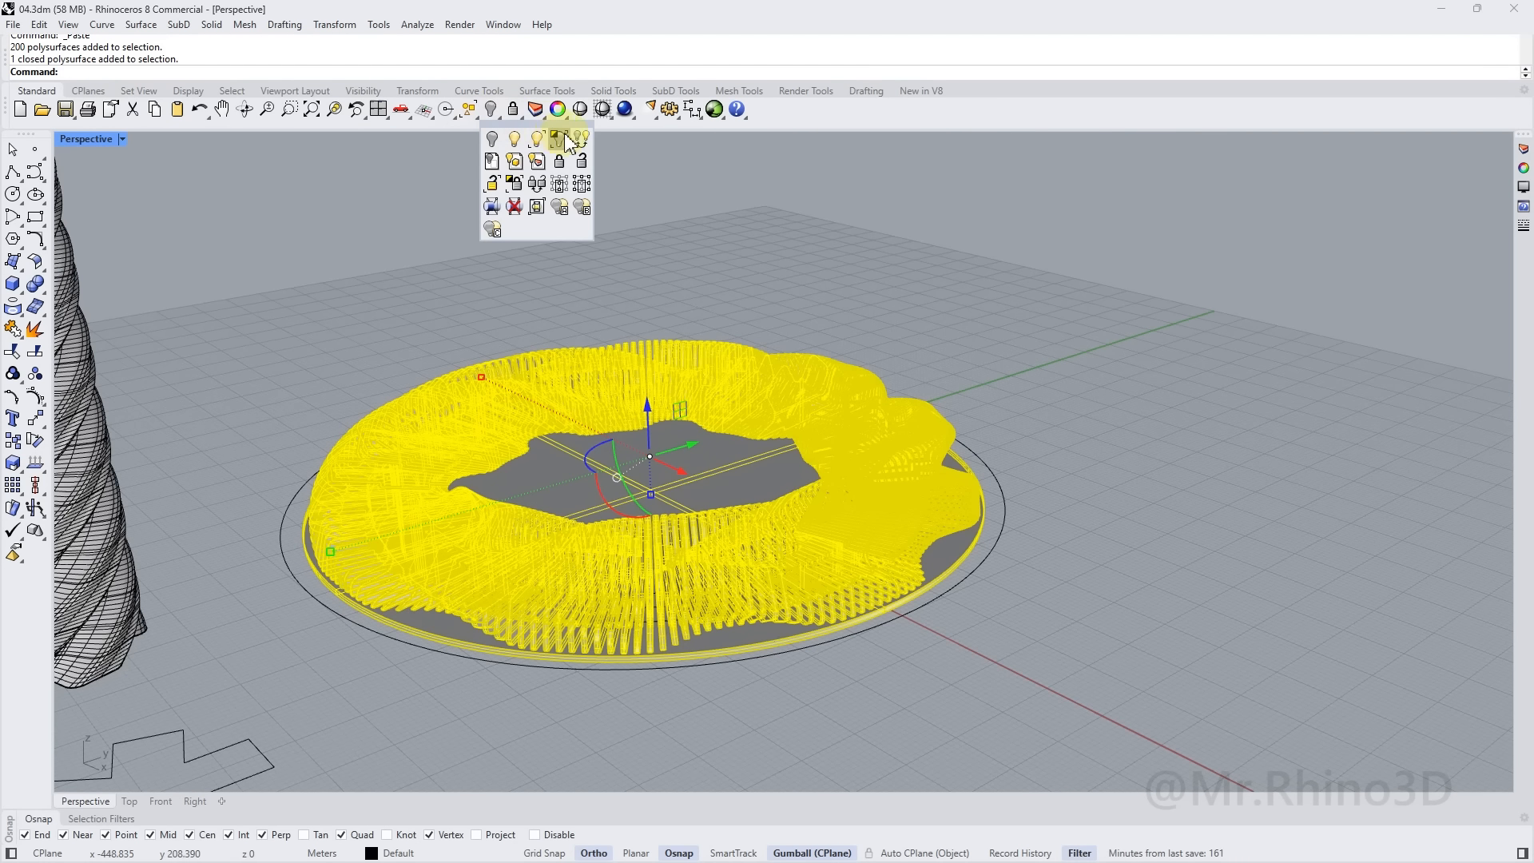
click(706, 238)
right_drag(633, 384, 879, 342)
scroll(880, 343, up, 6)
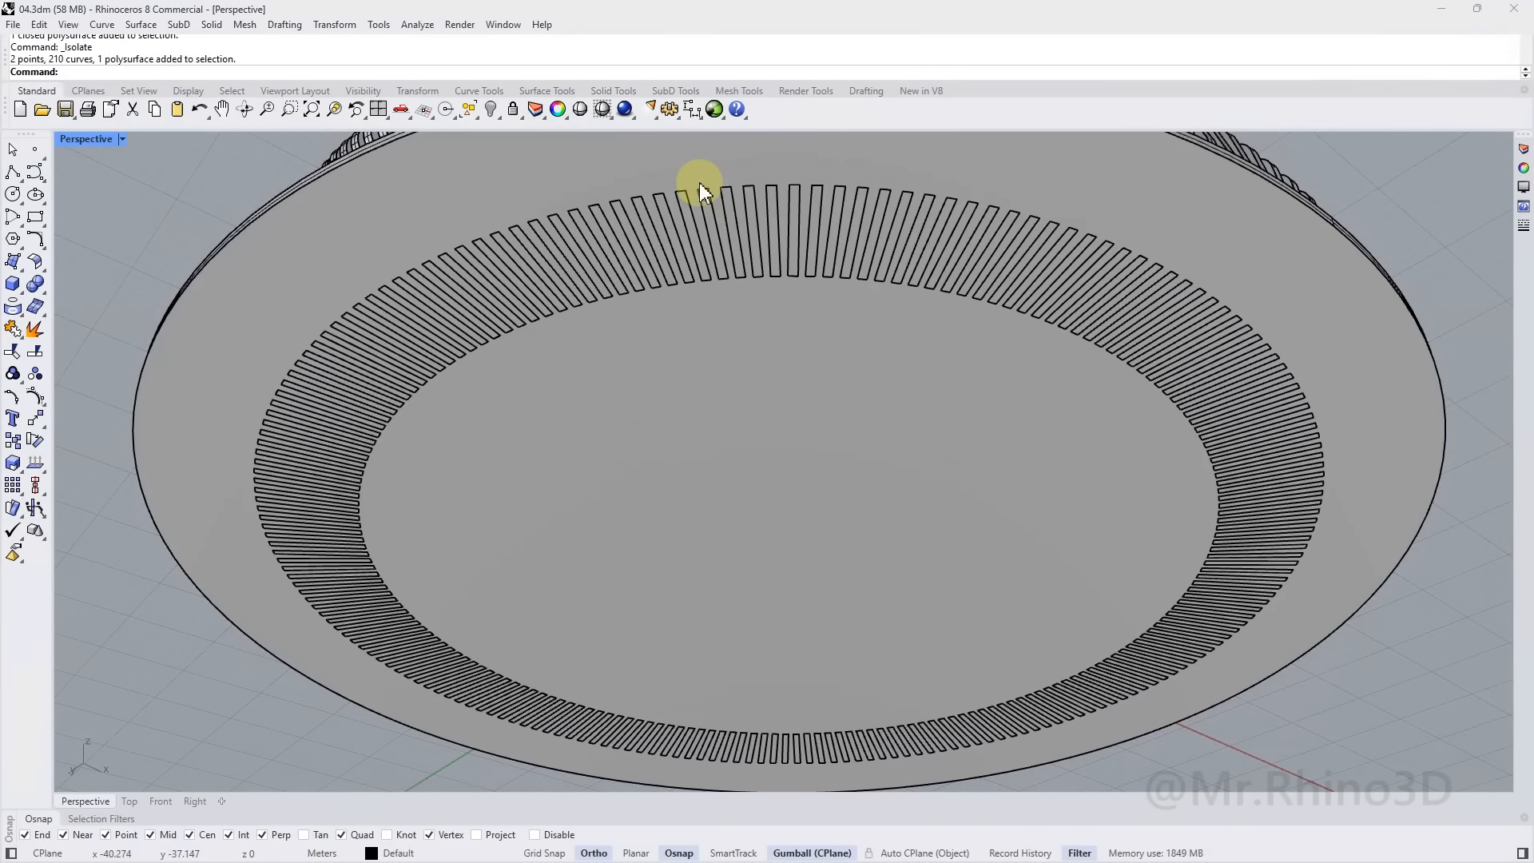
Move the slotted base slab 150 units along X, away from the ring
click(769, 457)
scroll(755, 445, down, 6)
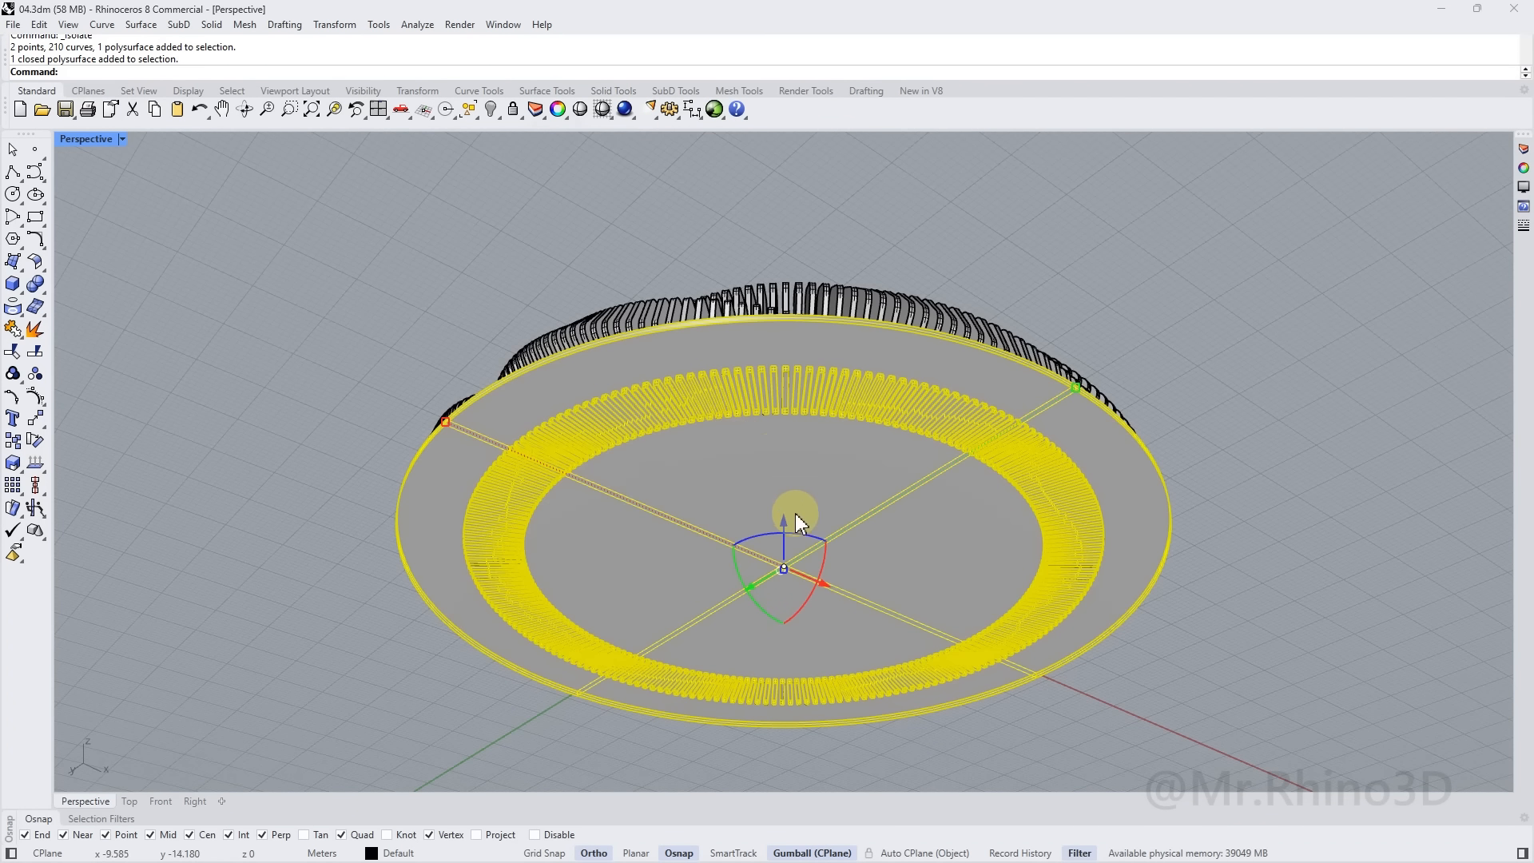
scroll(796, 519, down, 3)
click(822, 567)
text(150)
key(Return)
Inspect the fin slots in the base from low side, top and angled views
scroll(931, 463, up, 5)
right_drag(894, 439, 730, 459)
scroll(690, 517, up, 6)
right_drag(690, 517, 717, 637)
scroll(743, 563, down, 6)
shift+right_drag(981, 477, 721, 621)
scroll(878, 487, down, 6)
right_drag(966, 465, 876, 513)
scroll(719, 523, down, 3)
right_drag(674, 502, 851, 463)
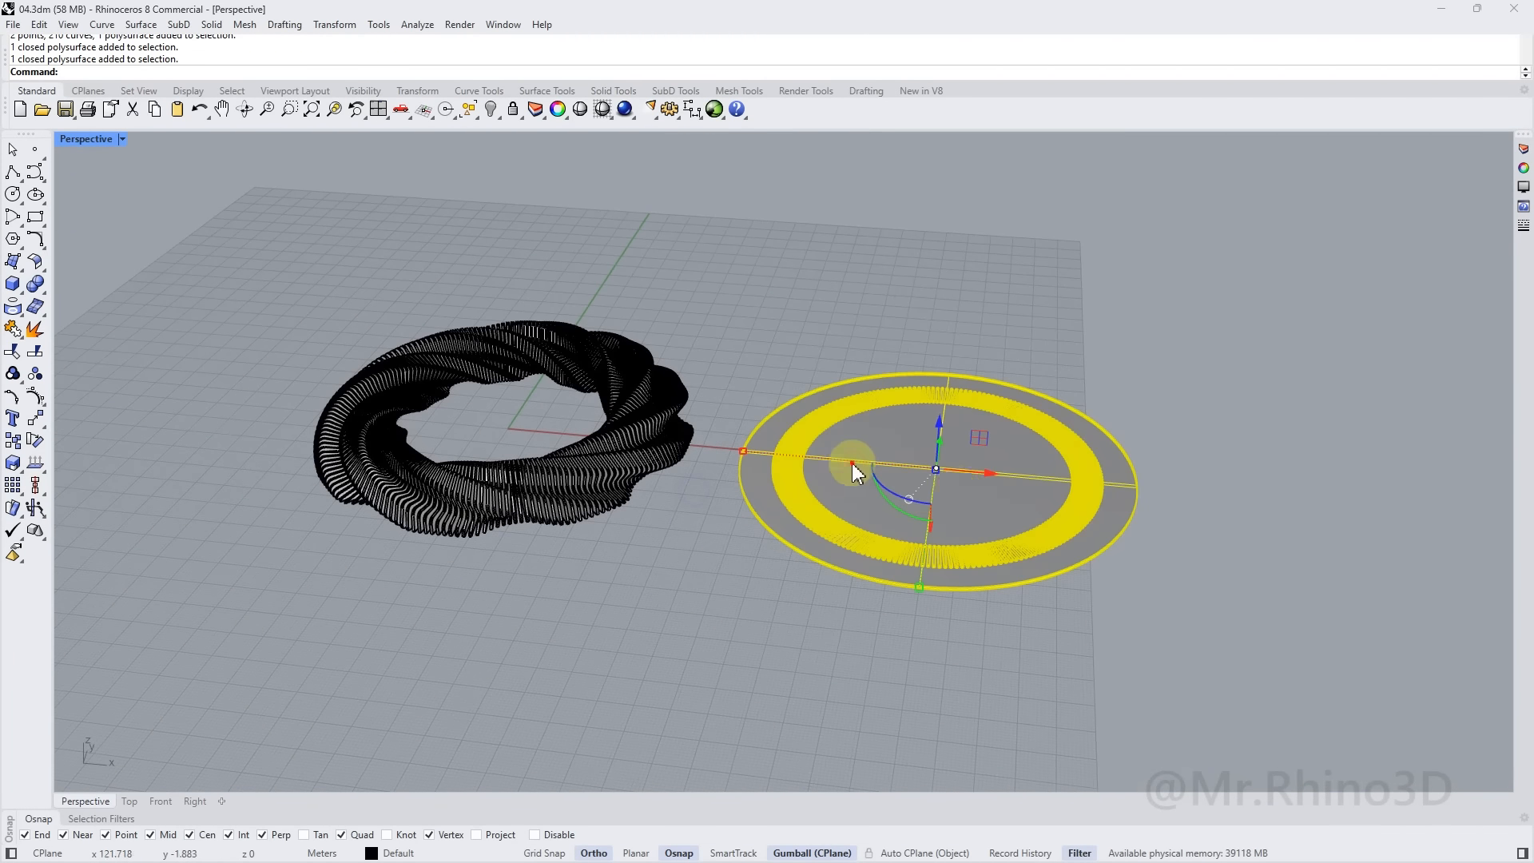
Move the base -150 along X back beneath the fin ring
click(989, 477)
text(-150)
key(Return)
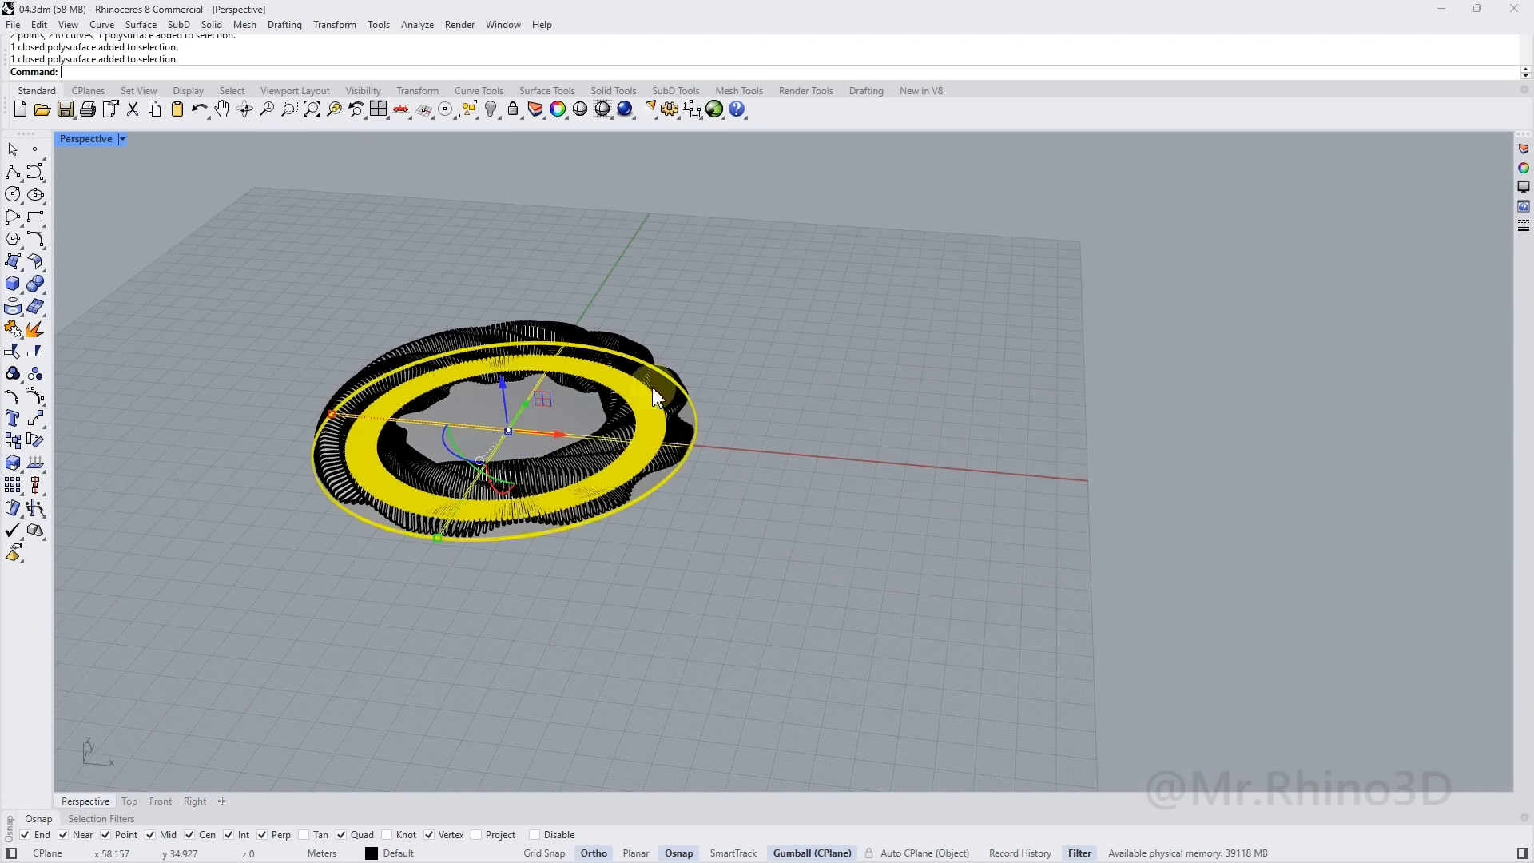
right_drag(734, 404, 621, 404)
shift+right_drag(497, 400, 683, 412)
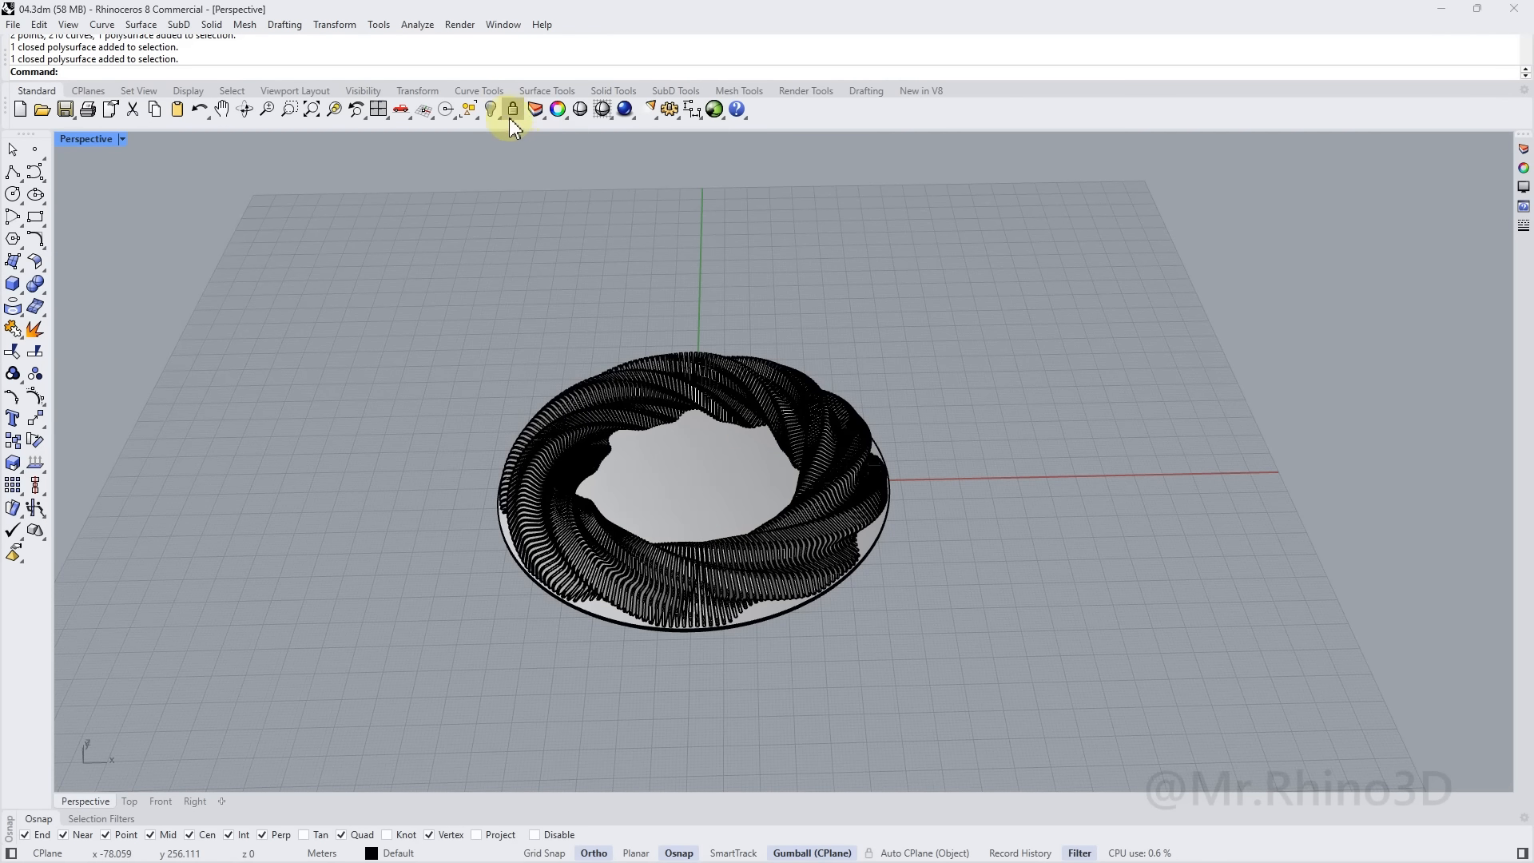
Unhide the clock hands with Show Selected
click(537, 142)
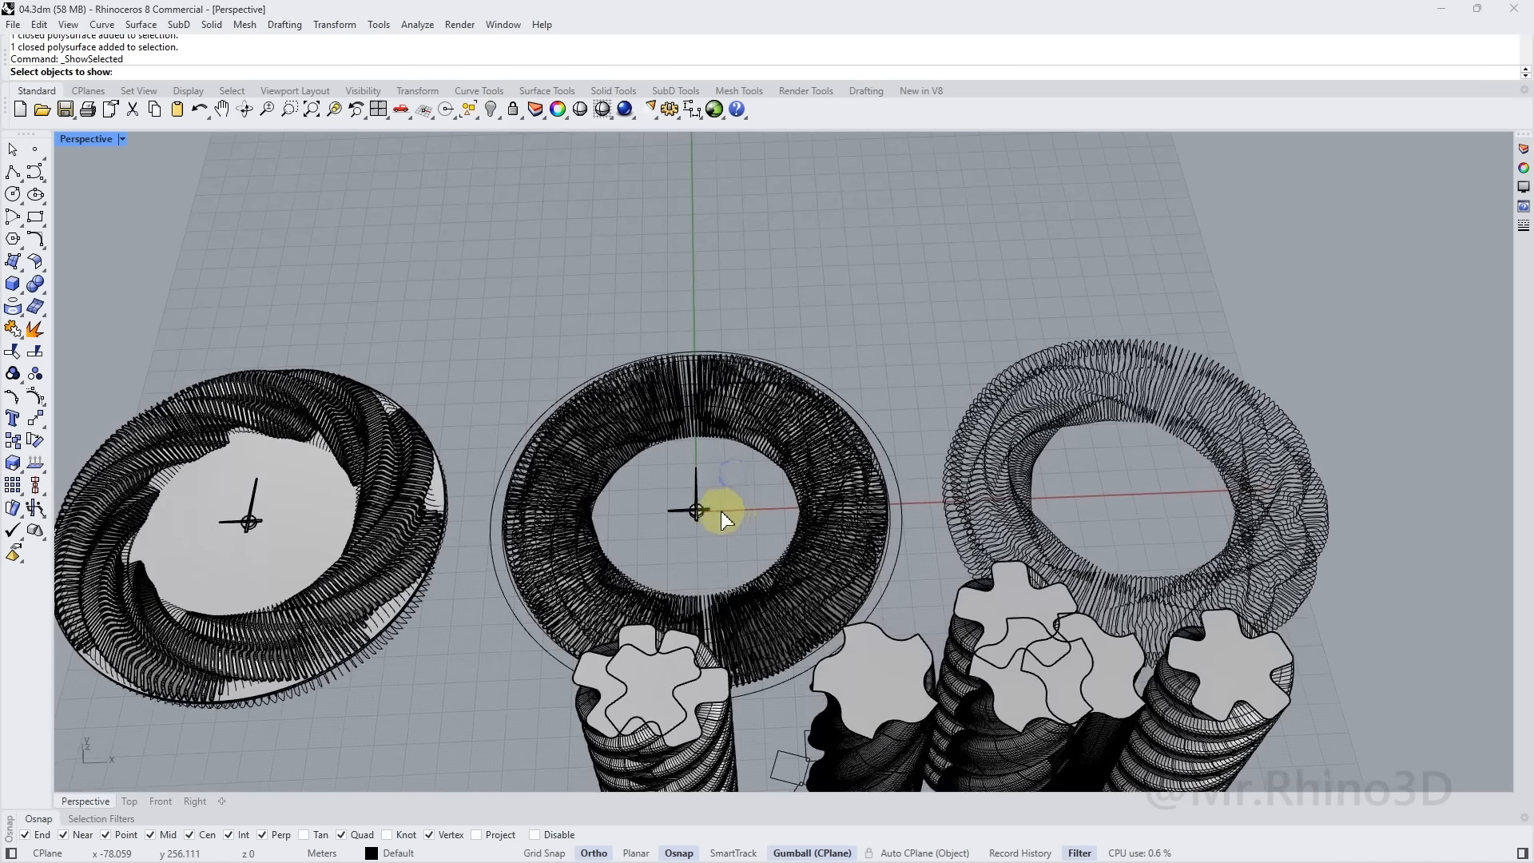
key(Return)
scroll(693, 516, up, 5)
right_drag(692, 516, 743, 463)
scroll(746, 425, up, 5)
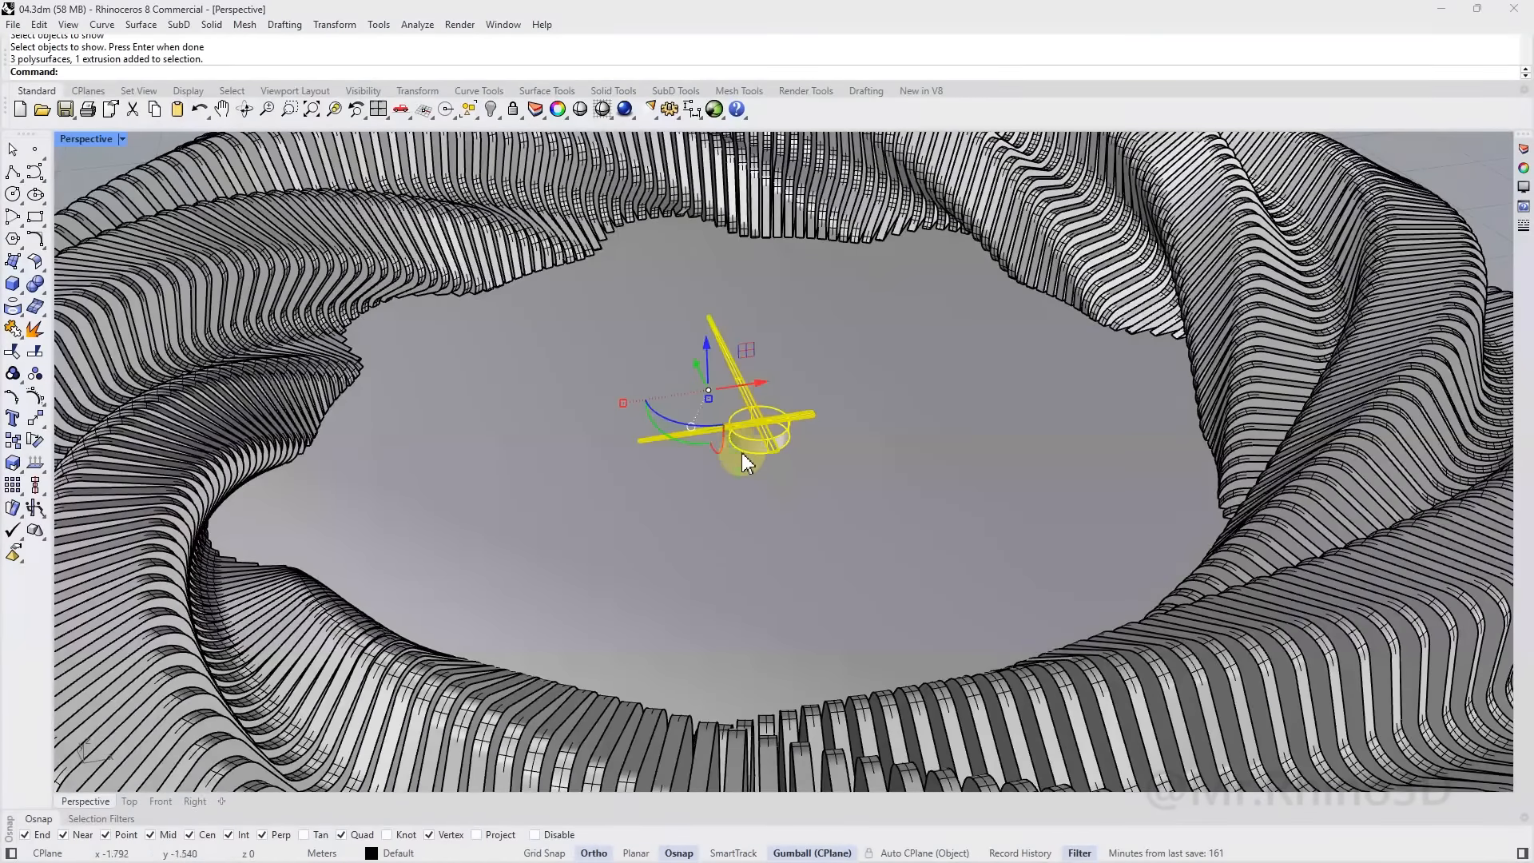
scroll(742, 460, up, 5)
Move the clock hands from their centre to the centre of the fin ring
text(m)
key(Return)
click(766, 437)
scroll(766, 480, down, 8)
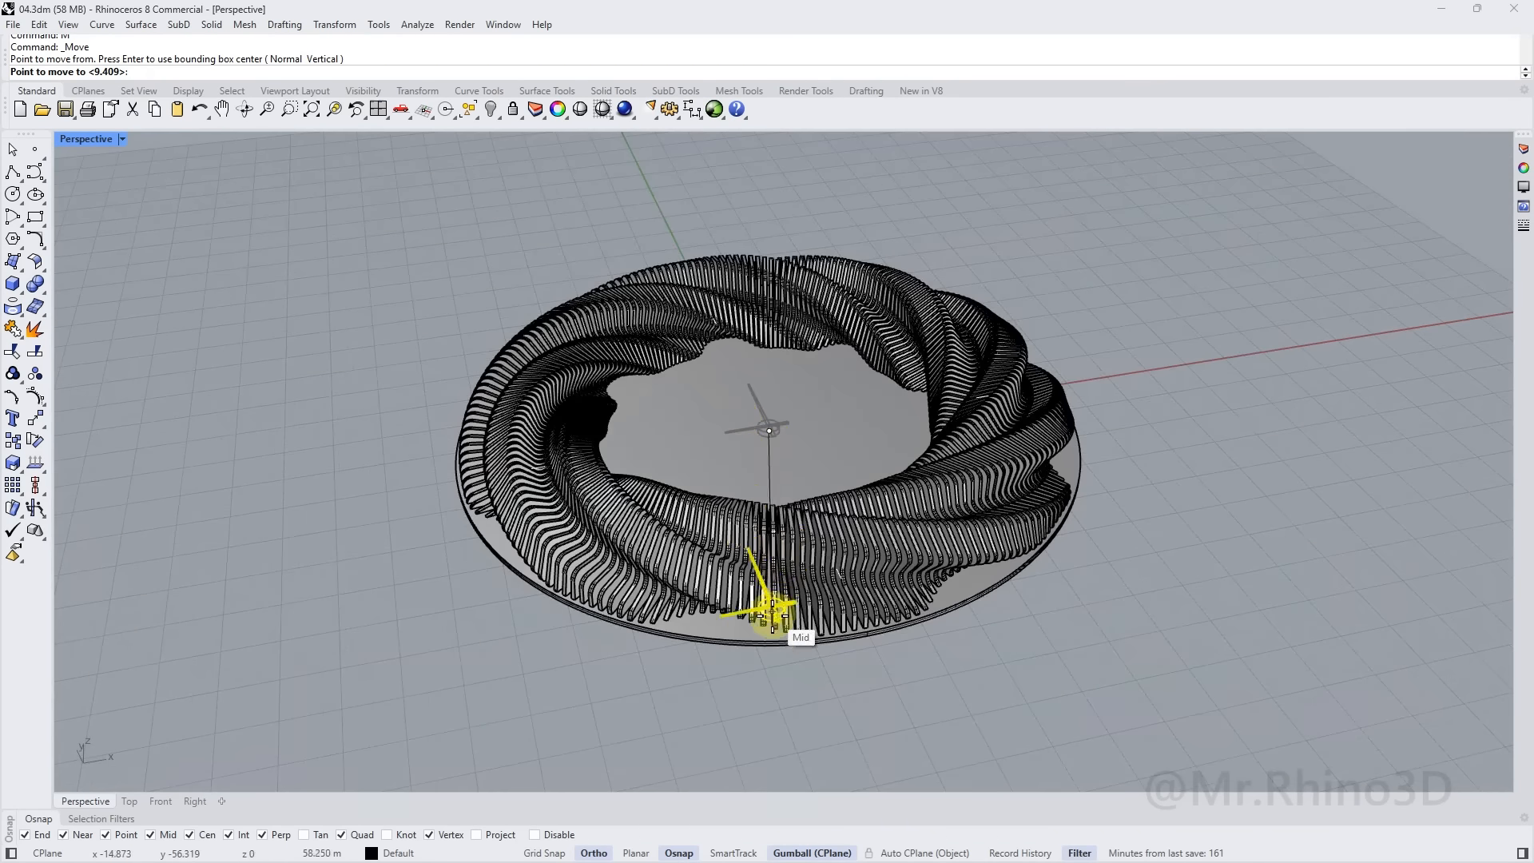
scroll(749, 652, up, 4)
right_drag(756, 444, 743, 479)
click(122, 139)
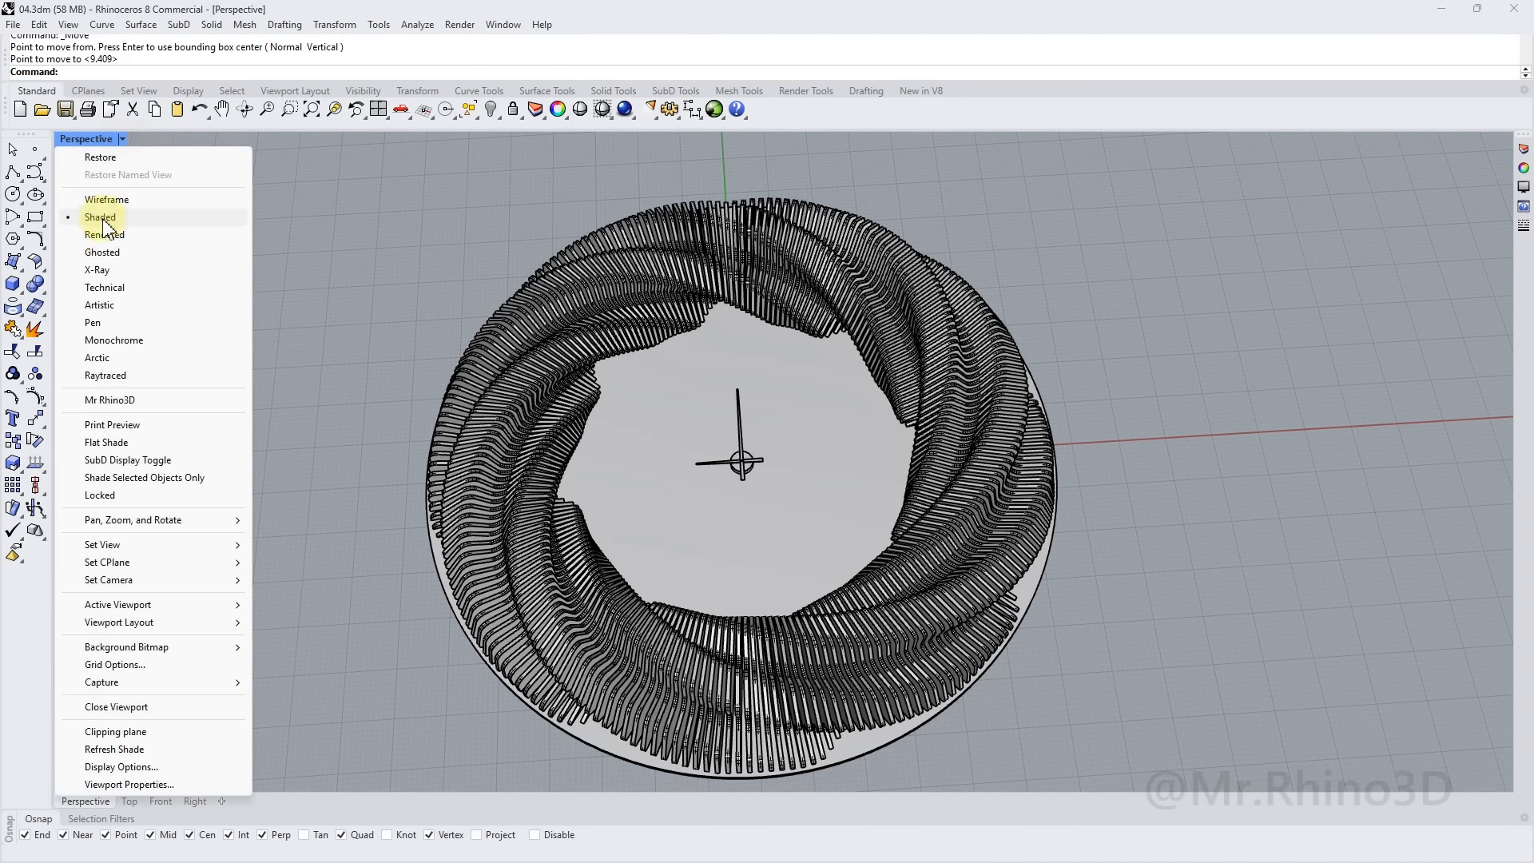
Switch the view to Arctic display, zoom to the whole clock with ZS, and orbit around it
click(99, 358)
right_drag(730, 470, 946, 419)
drag(555, 190, 1399, 638)
text(ZS)
key(Return)
key(Escape)
right_drag(1329, 654, 893, 508)
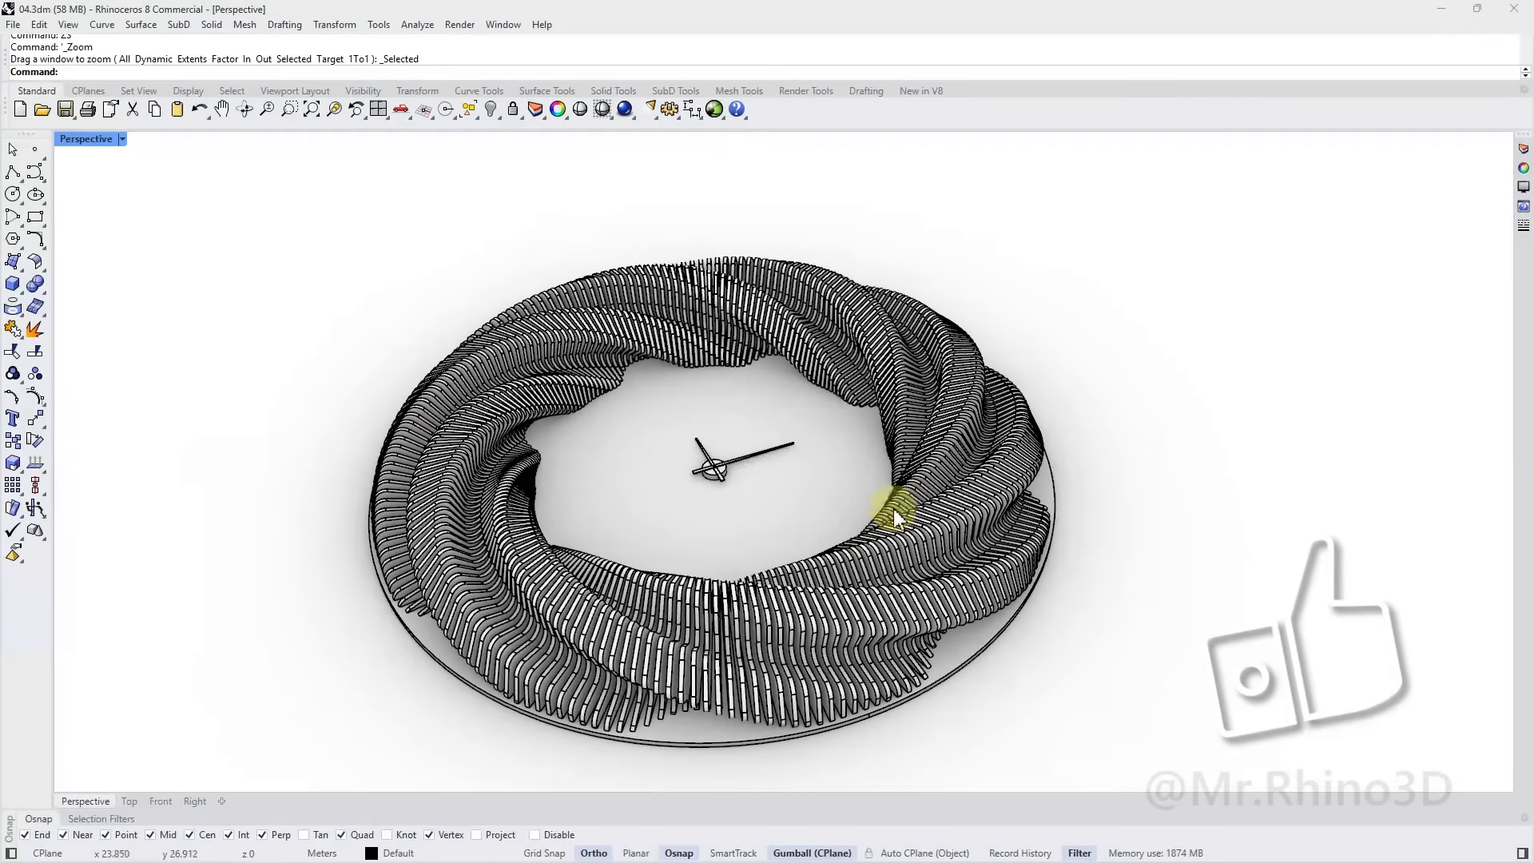
right_drag(688, 566, 774, 514)
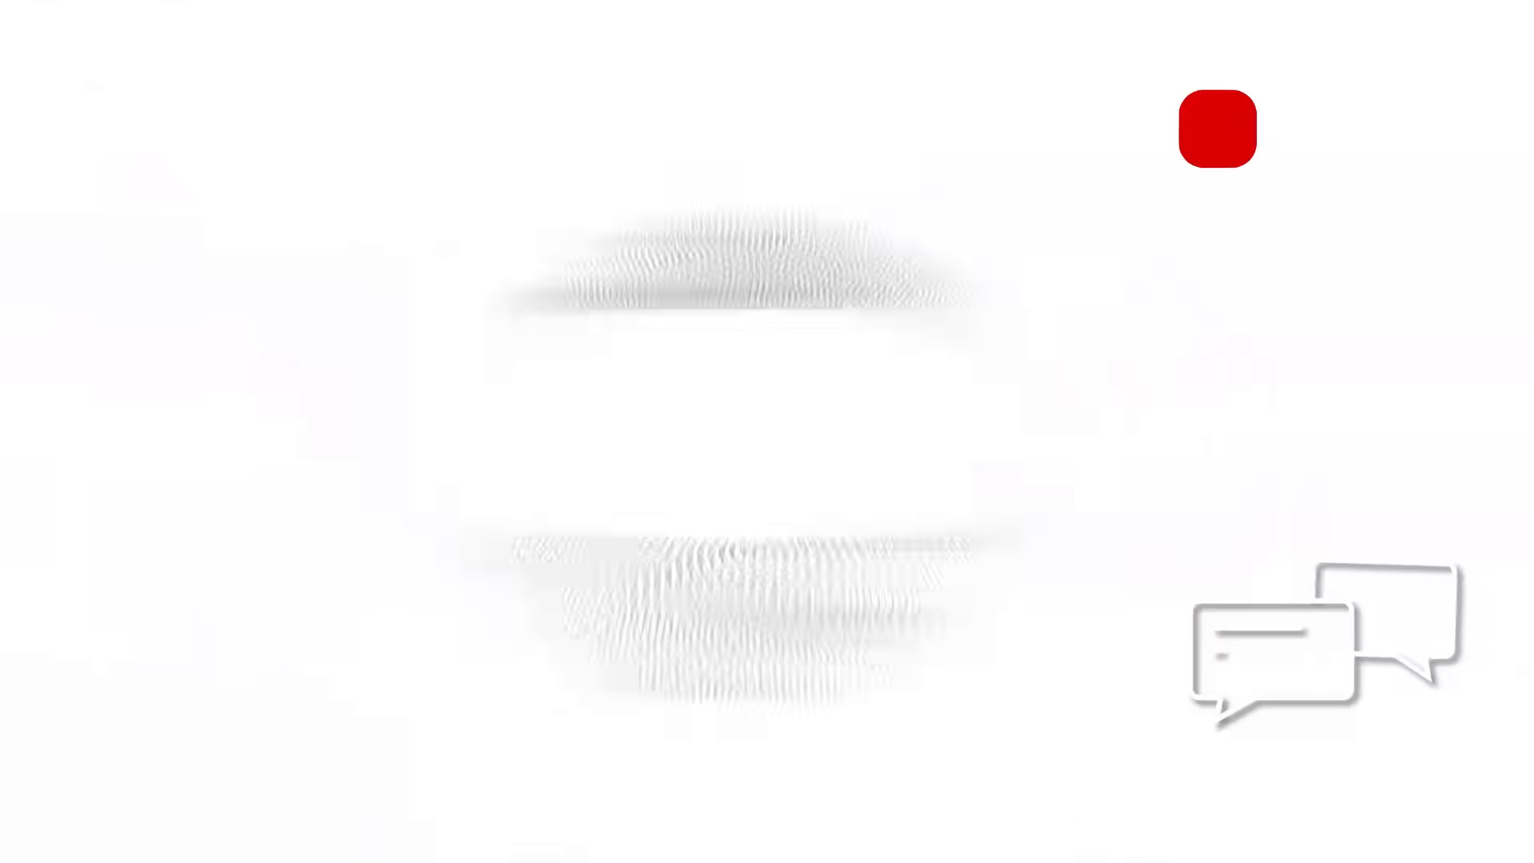